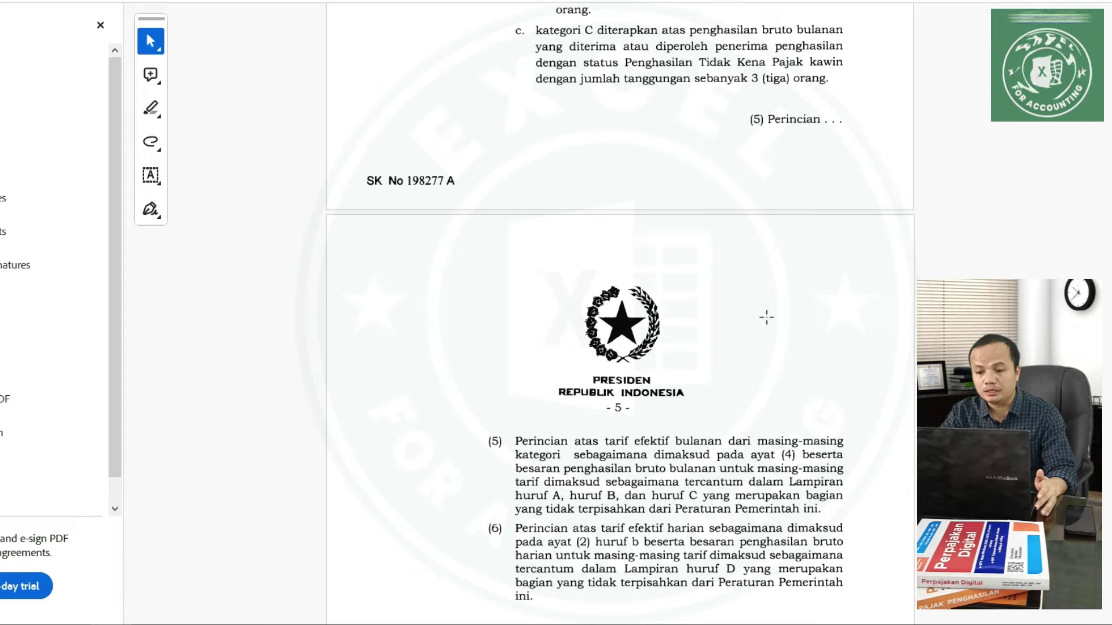
Scroll down to the Penjelasan's I. UMUM explanation of PP Nomor 58 Tahun 2023
scroll(772, 322, down, 15)
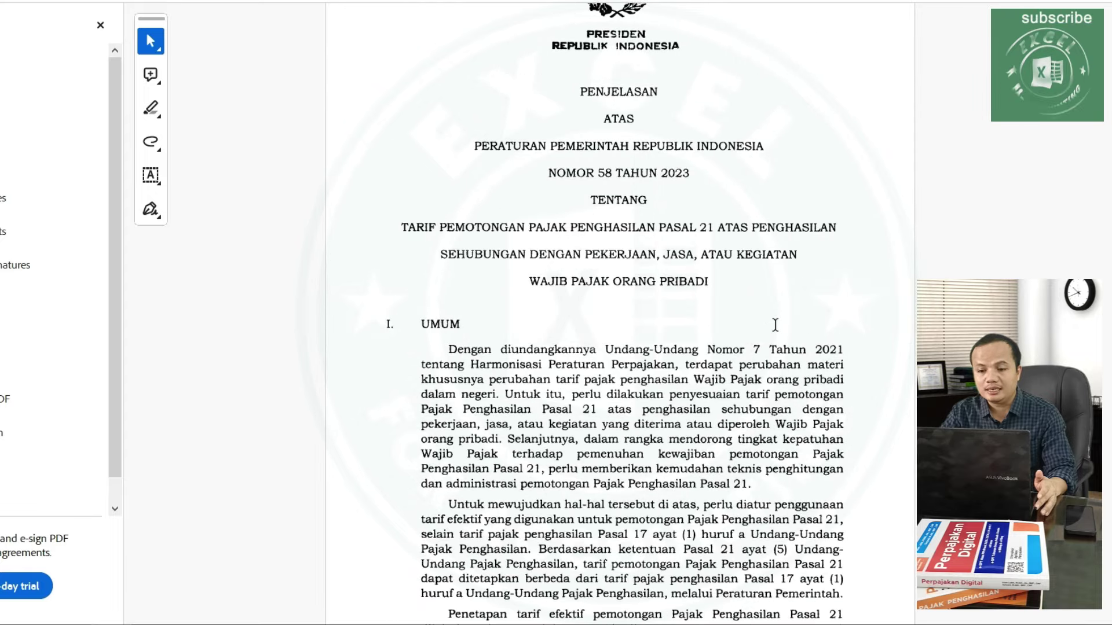
scroll(775, 325, down, 3)
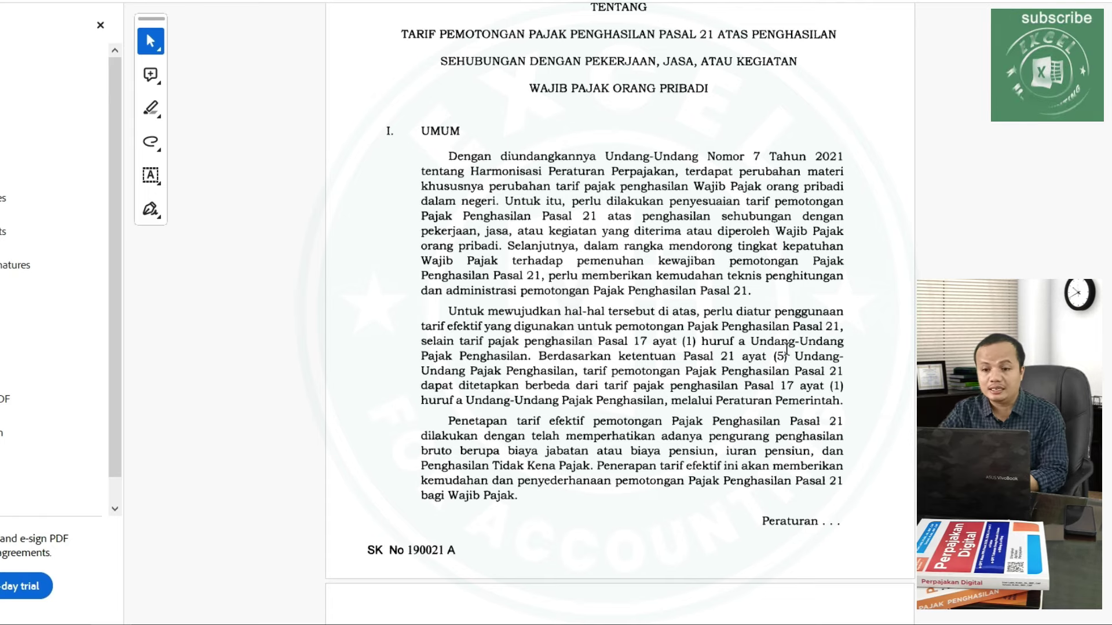
scroll(719, 346, up, 3)
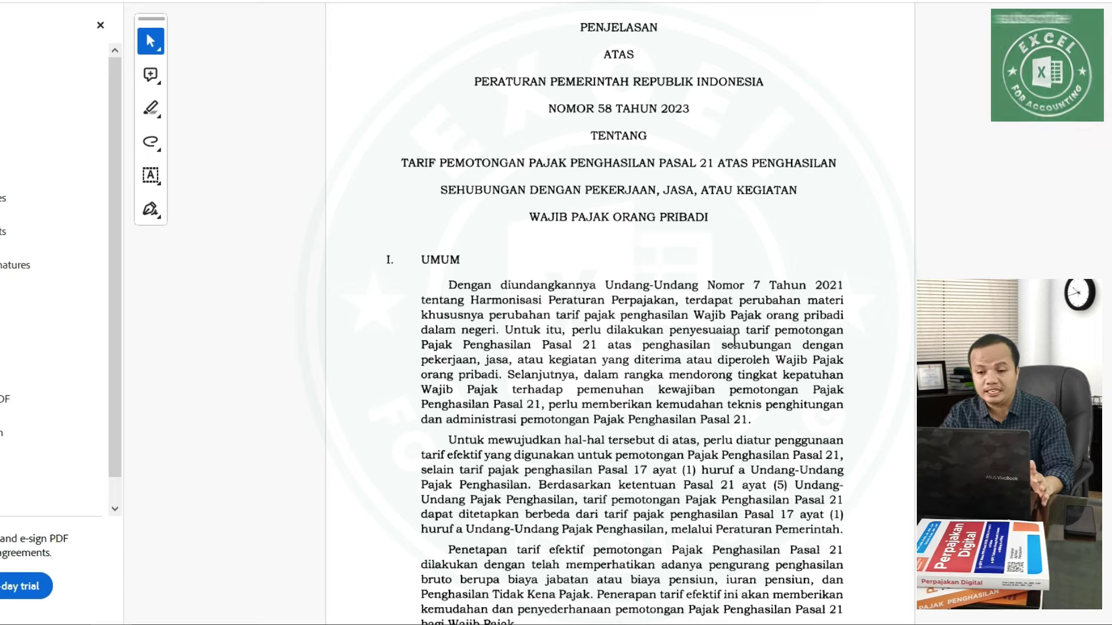
scroll(721, 316, down, 3)
scroll(722, 312, down, 1)
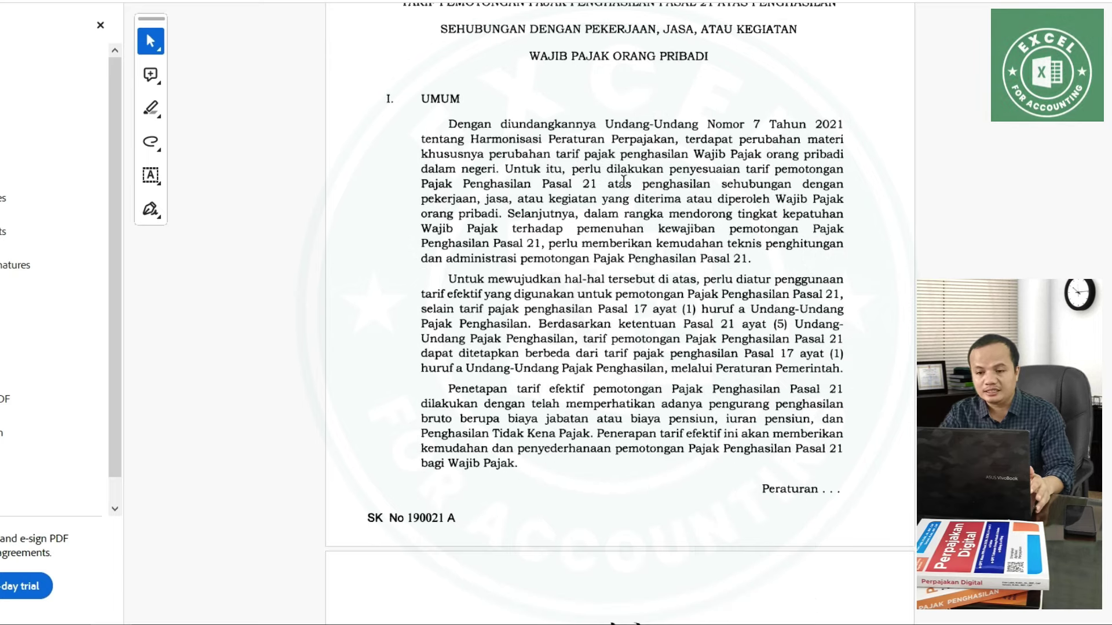
scroll(431, 113, up, 2)
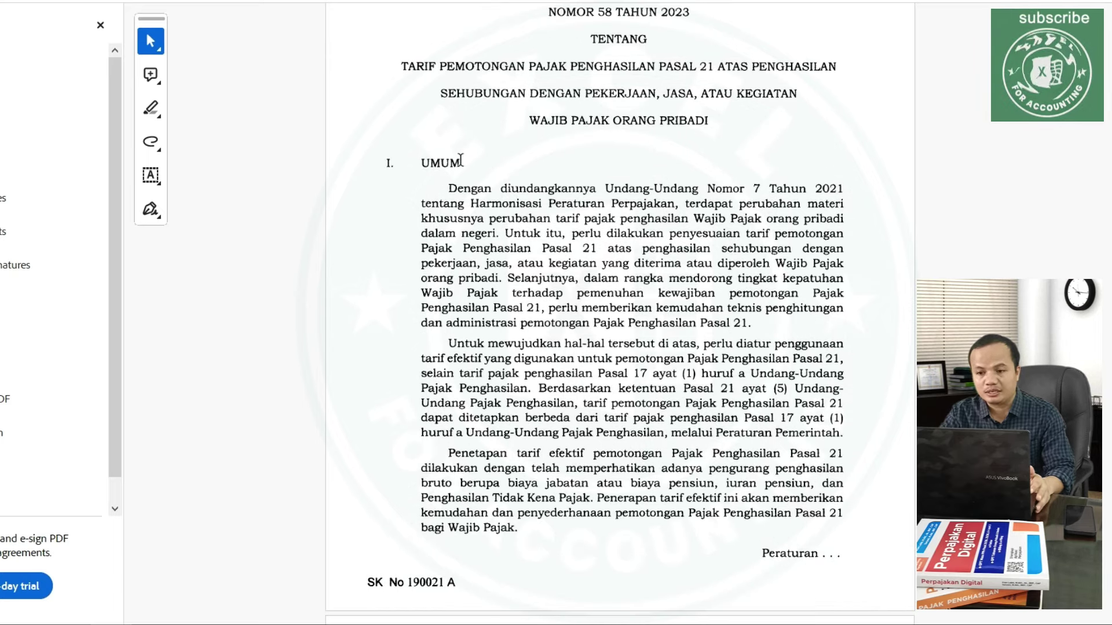
Highlight the opening UMUM lines, clear the selection, and continue to page 2's Pasal Demi Pasal
drag(411, 175, 804, 219)
click(805, 219)
click(699, 293)
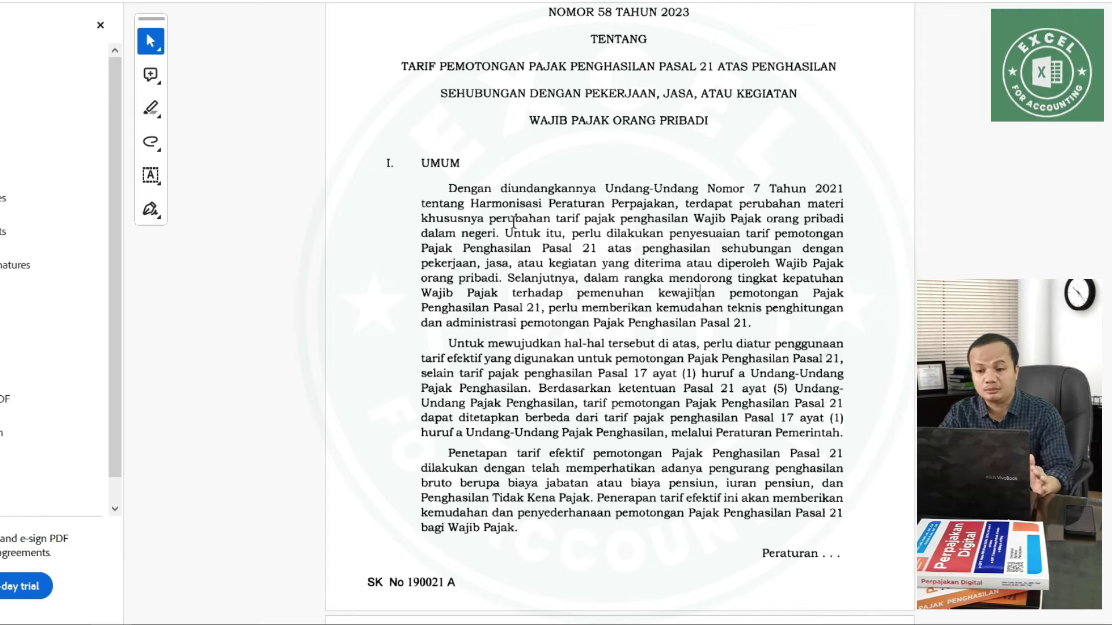
scroll(512, 217, down, 5)
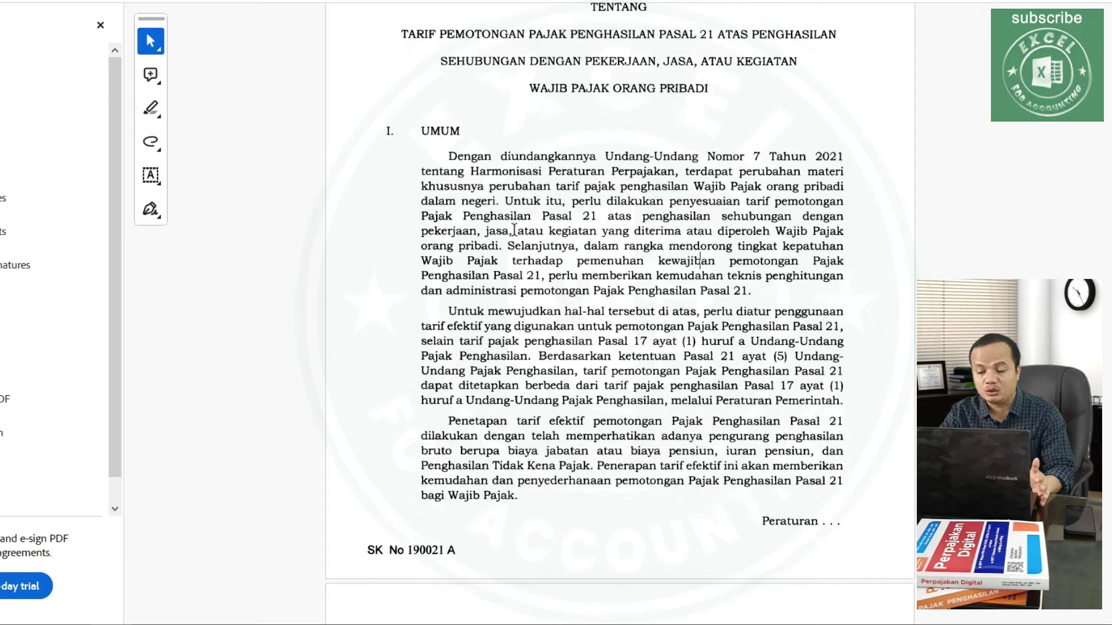
scroll(492, 287, down, 7)
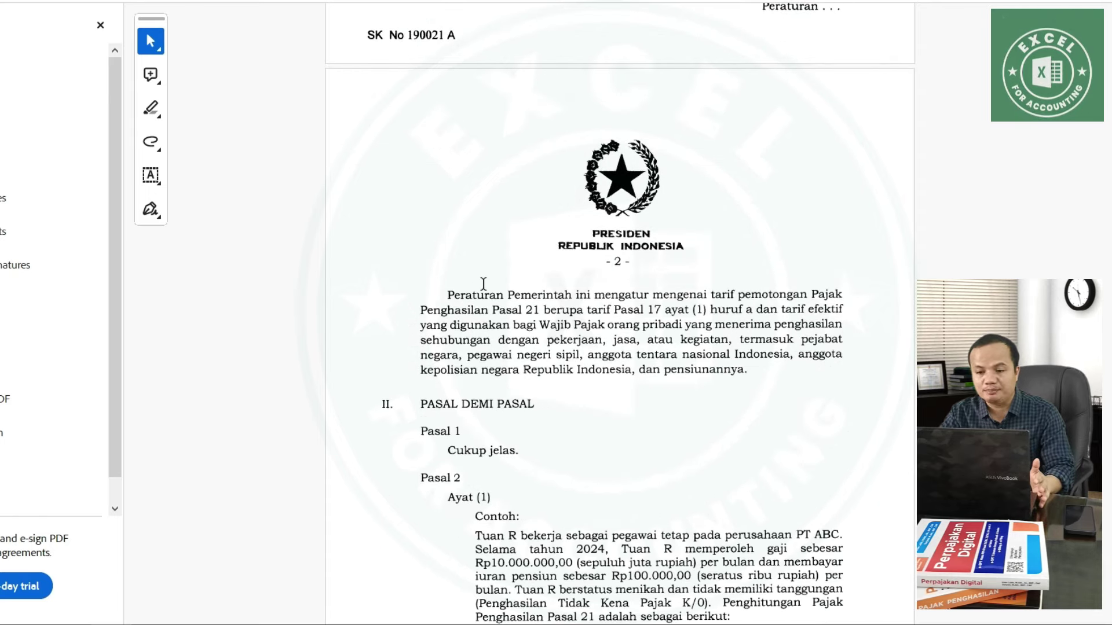
Scroll back up to the I. UMUM paragraphs justifying effective rates for Pasal 21 withholding
scroll(483, 284, up, 7)
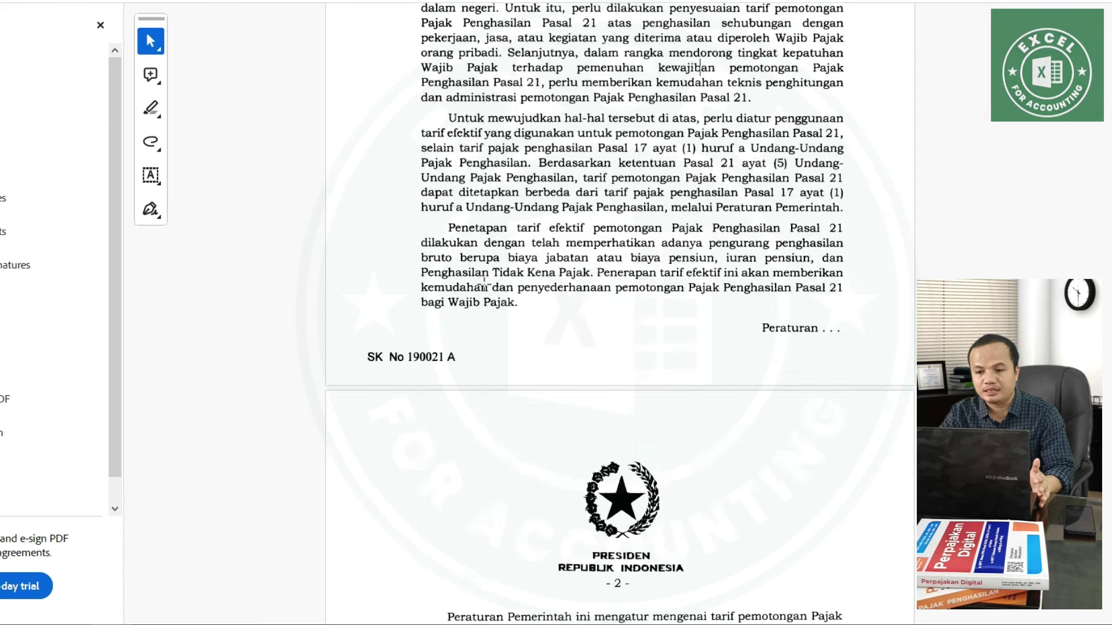
scroll(484, 284, up, 1)
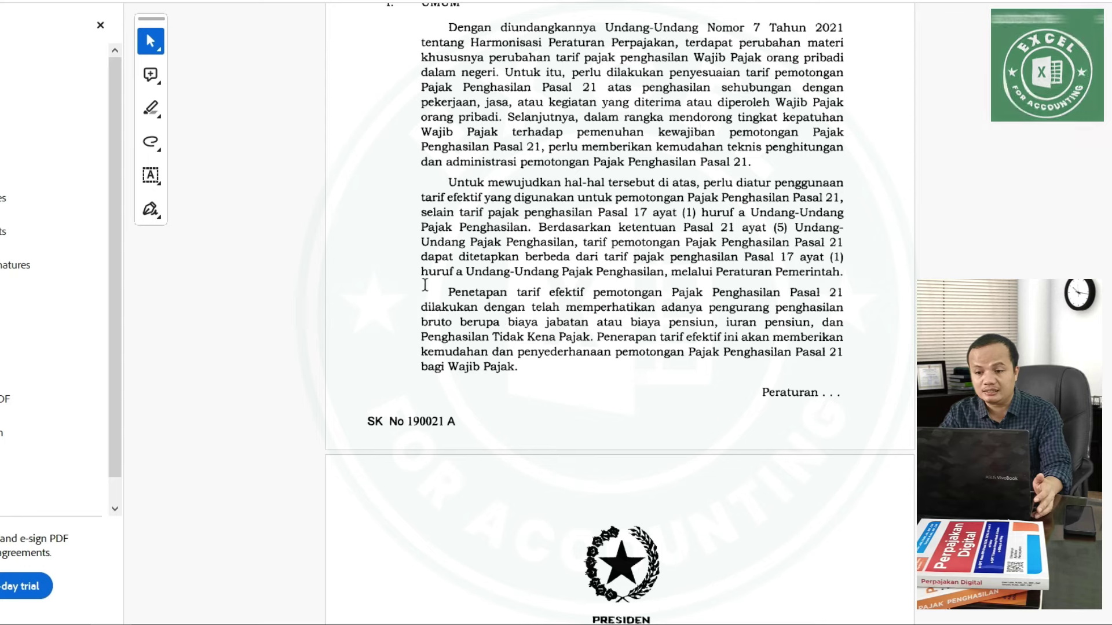
scroll(383, 190, up, 3)
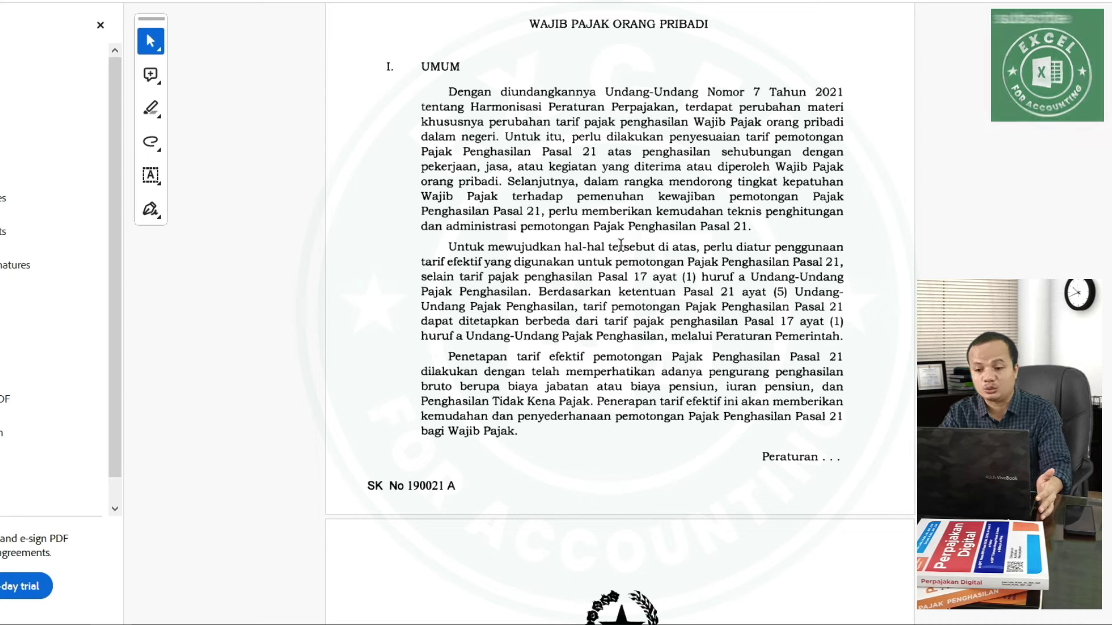
scroll(566, 261, down, 1)
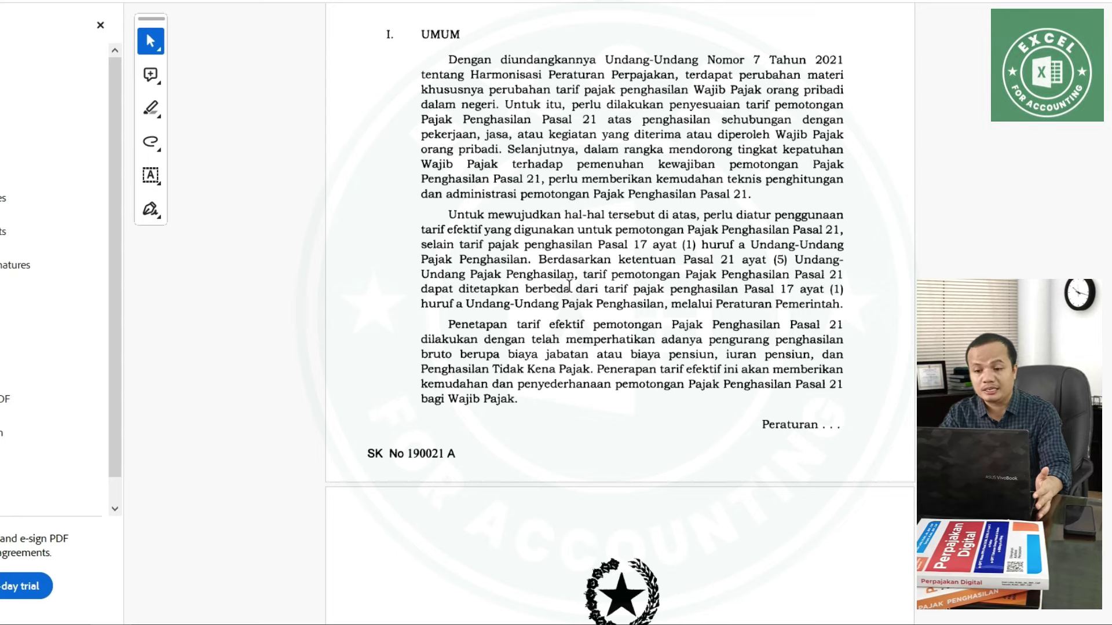
scroll(664, 313, down, 1)
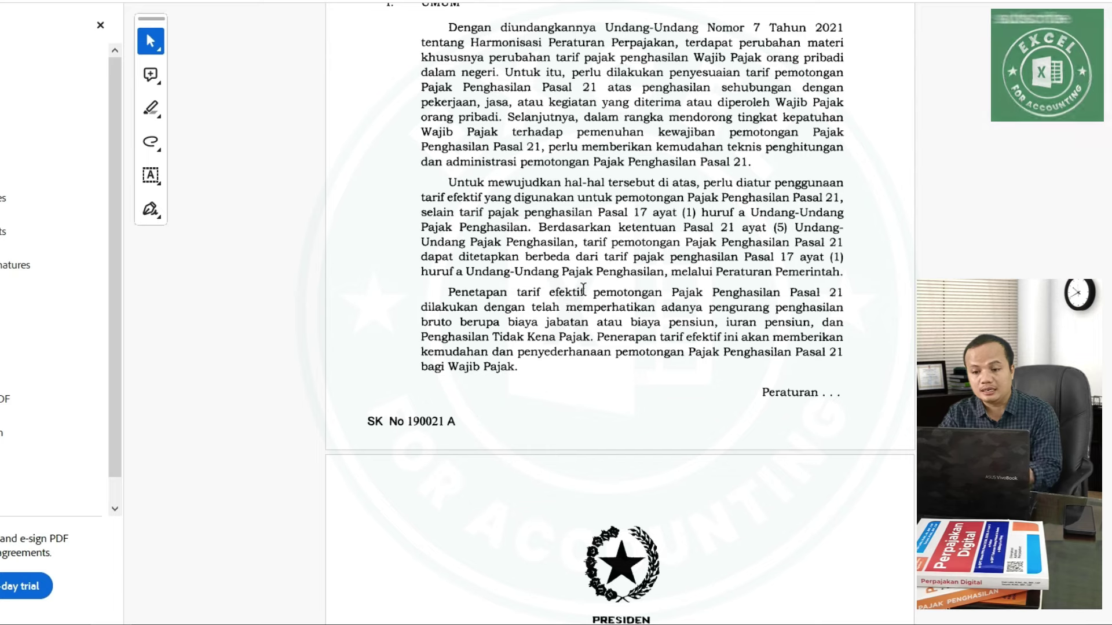
scroll(584, 288, up, 5)
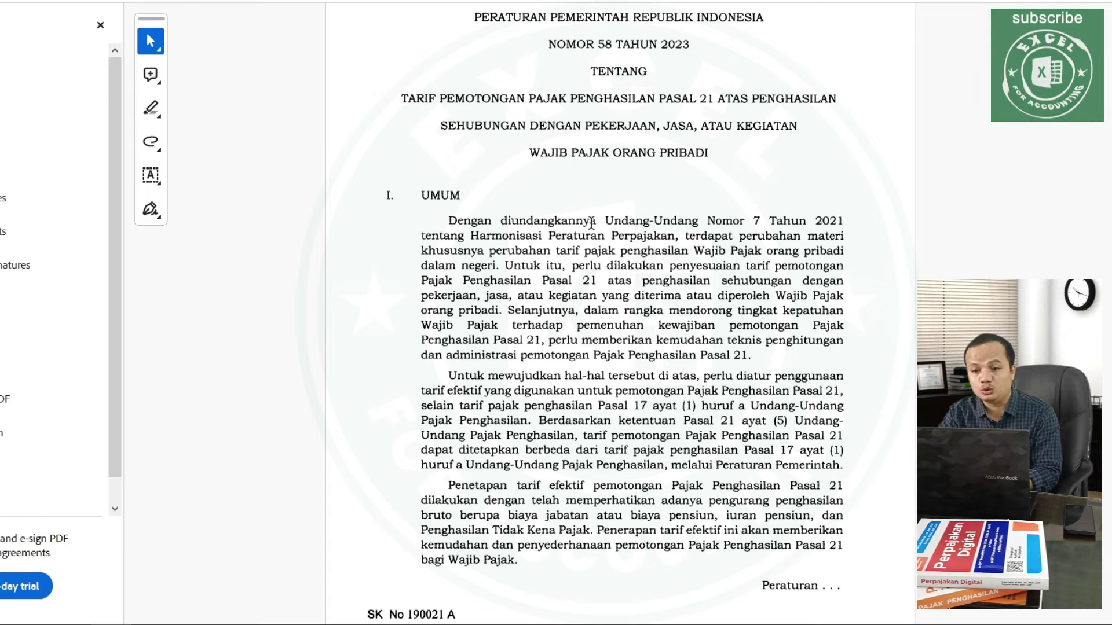
Scroll through the Pasal 2 ayat (1) Tuan R example to page 3's December calculation
scroll(592, 223, down, 10)
scroll(600, 254, down, 6)
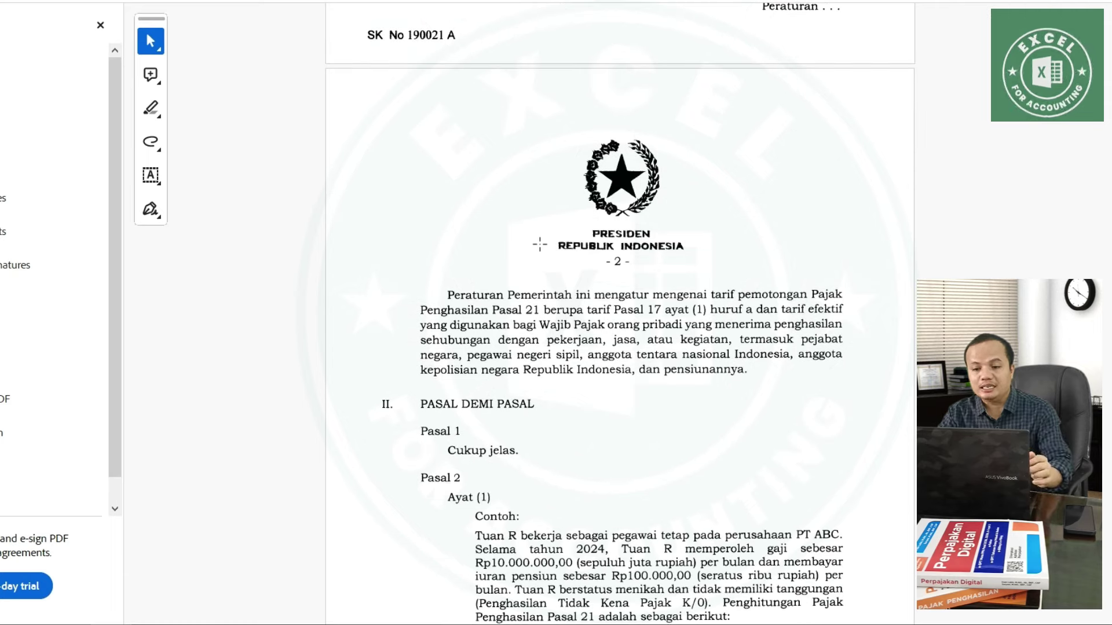
scroll(521, 278, down, 4)
scroll(517, 301, down, 2)
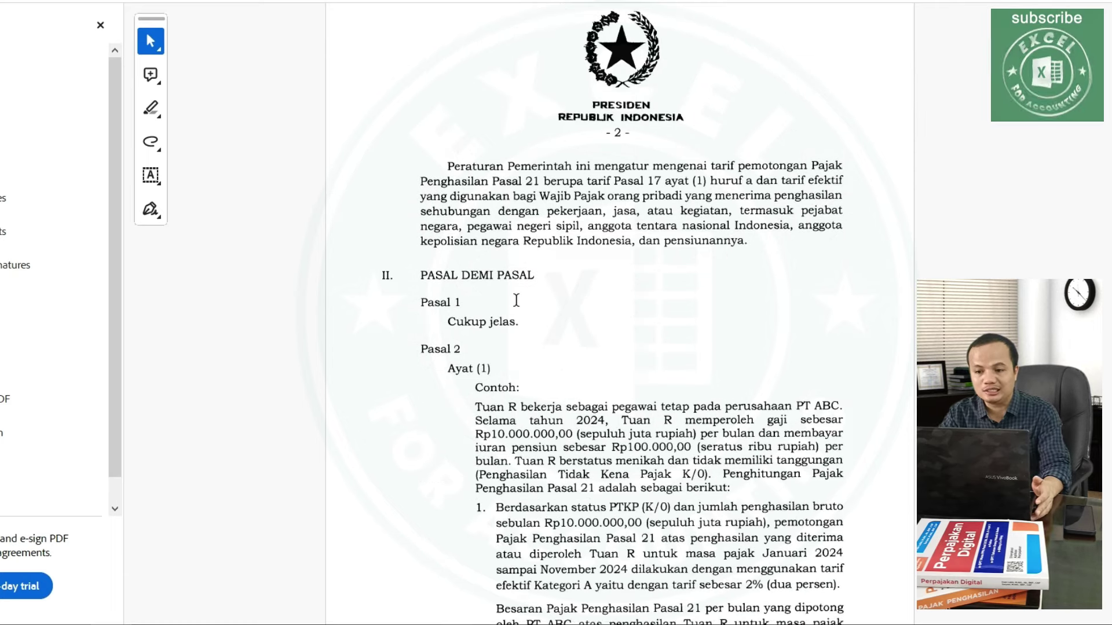
scroll(516, 300, down, 3)
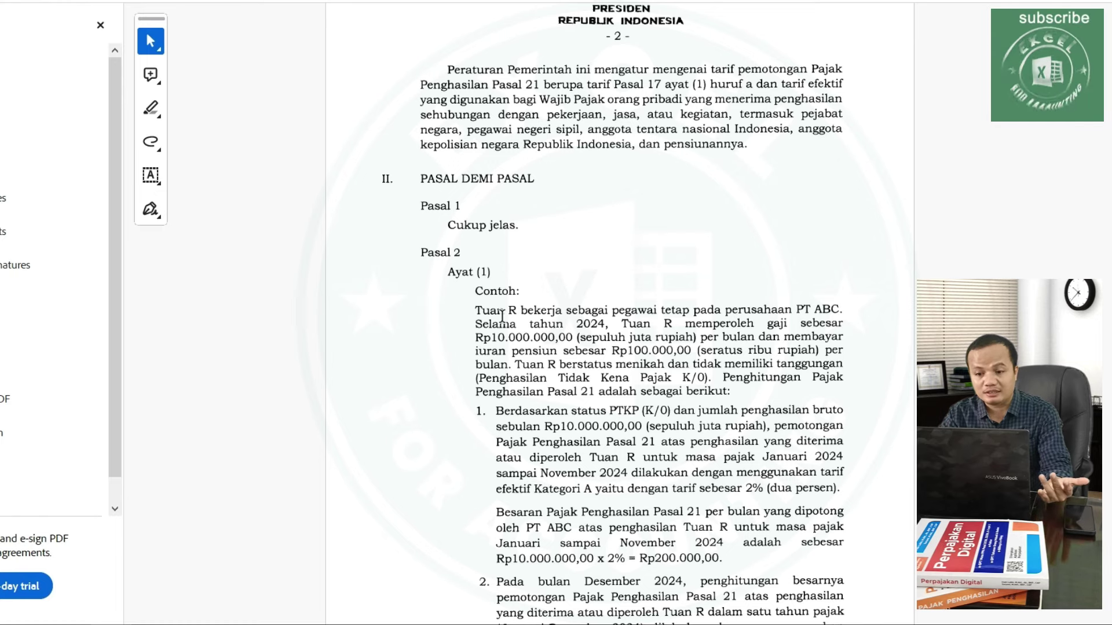
scroll(502, 316, down, 1)
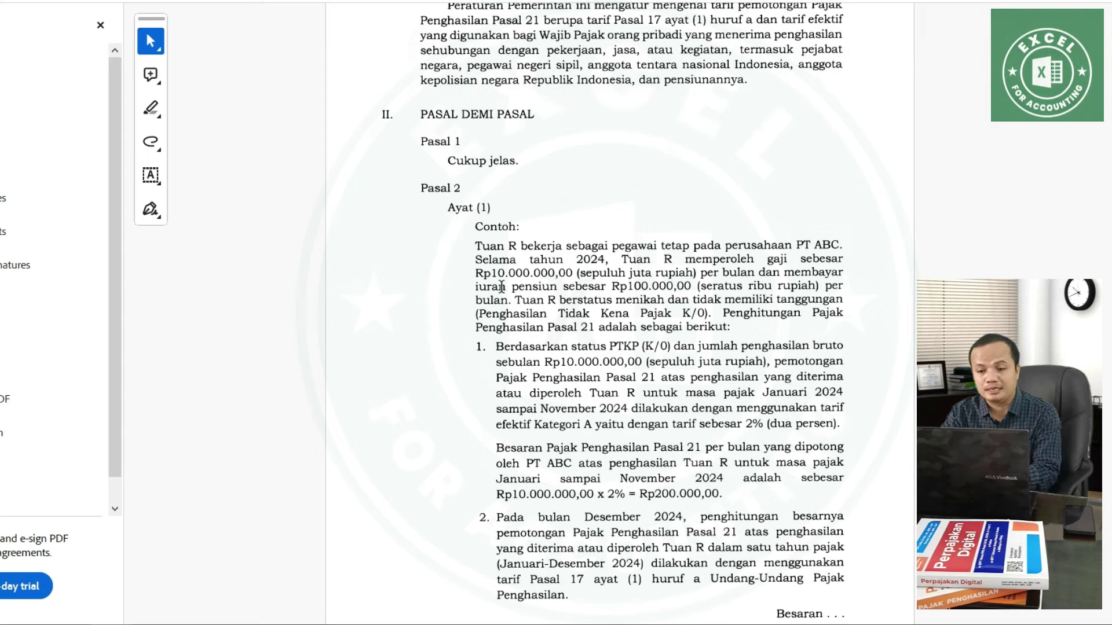
scroll(518, 281, down, 1)
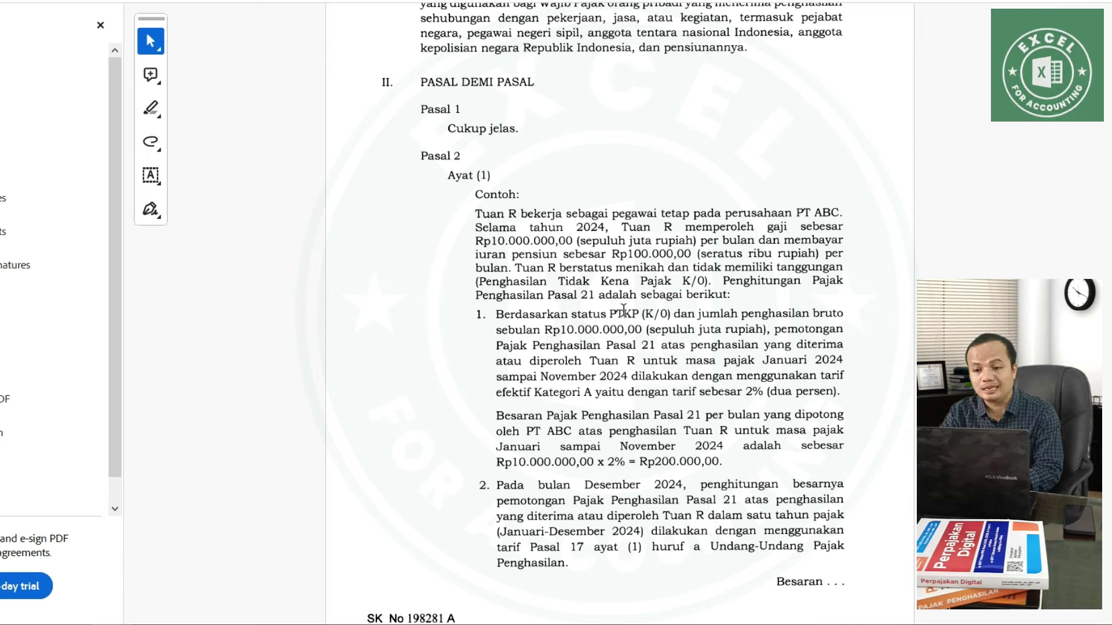
scroll(637, 324, down, 1)
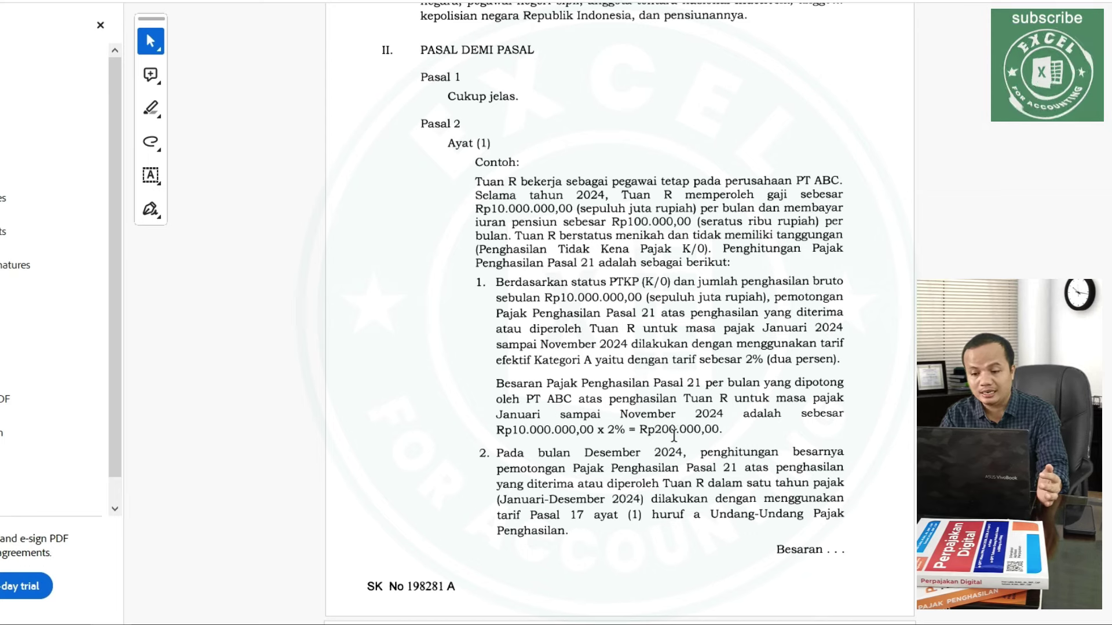
scroll(673, 436, down, 6)
scroll(590, 422, down, 3)
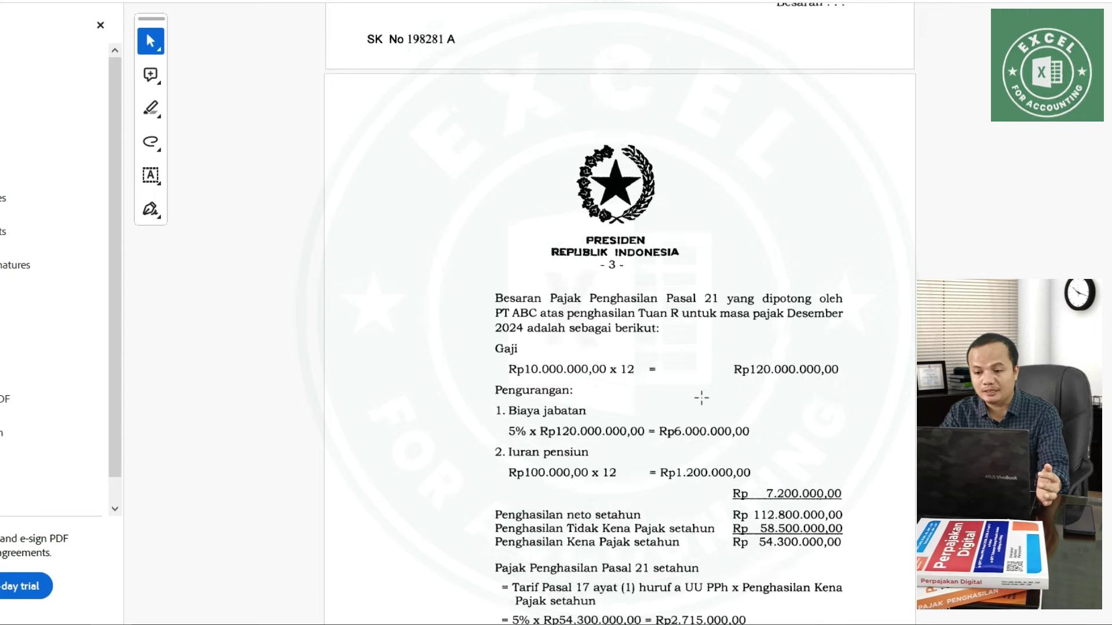
Review page 3's annual Rp2.715.000,00 PPh 21 calculation, then bring the 'aturan pajak' folder forward
scroll(698, 398, down, 2)
scroll(694, 398, down, 1)
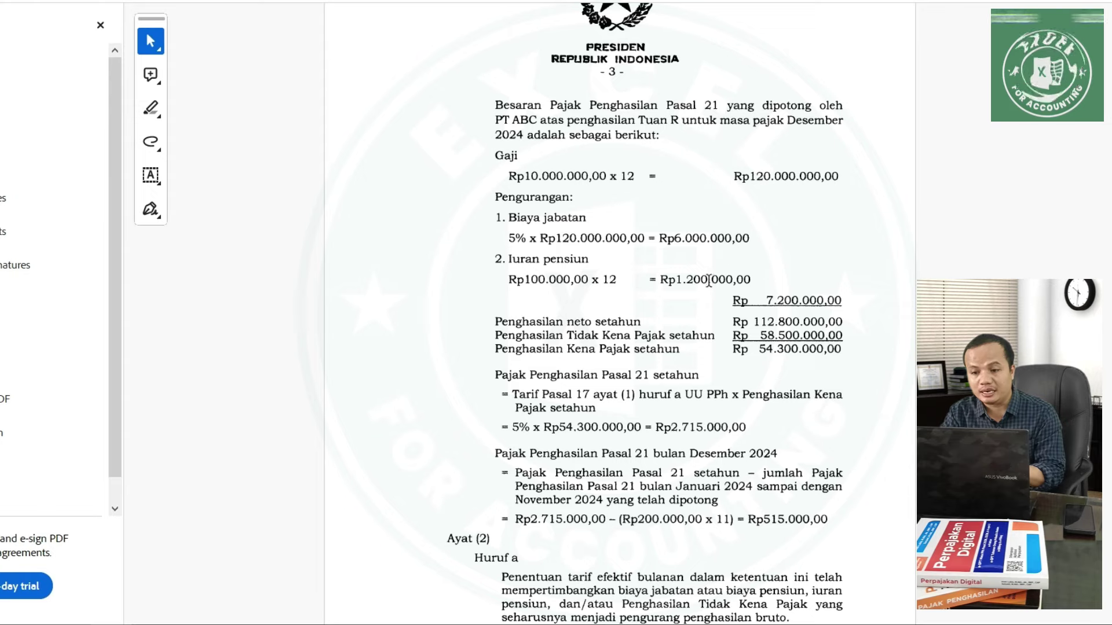
scroll(649, 270, up, 1)
scroll(649, 270, up, 10)
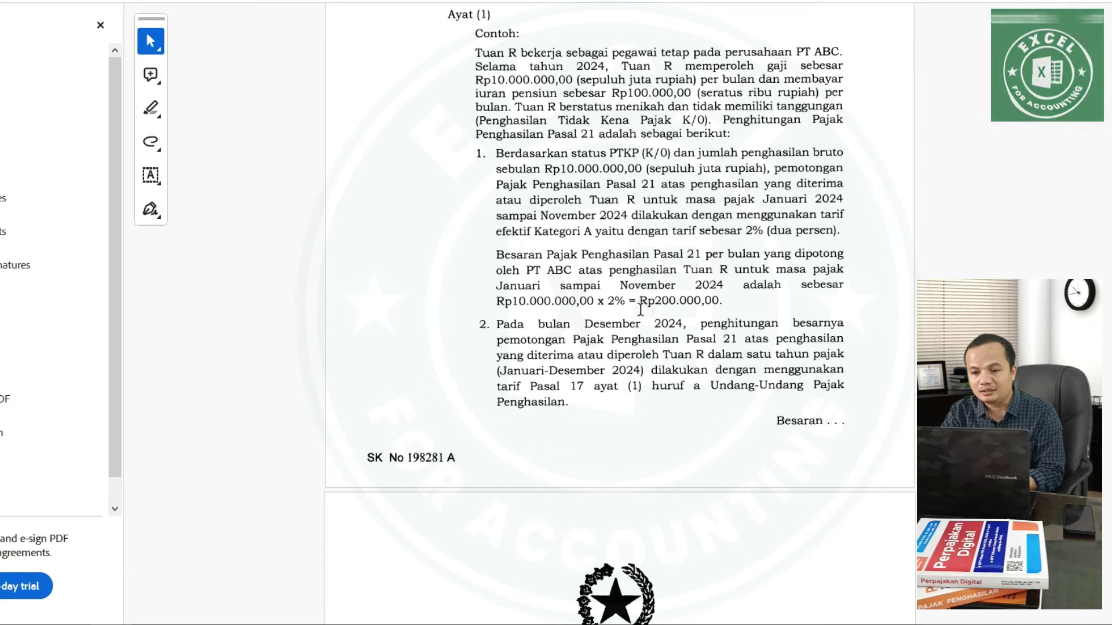
scroll(639, 307, down, 8)
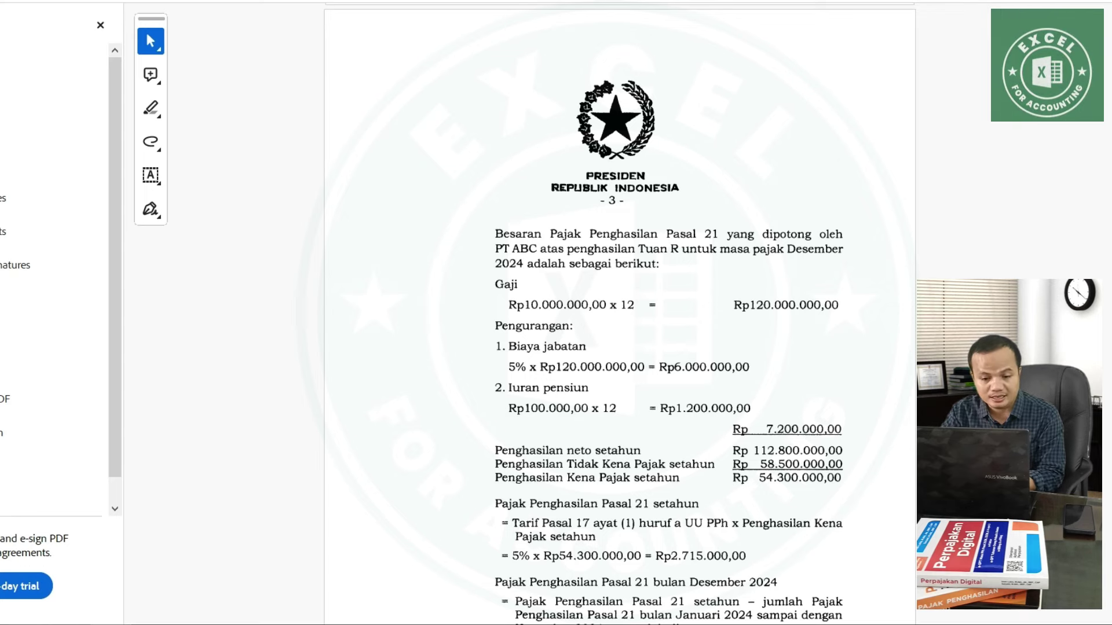
mouse_move(64, 624)
click(31, 571)
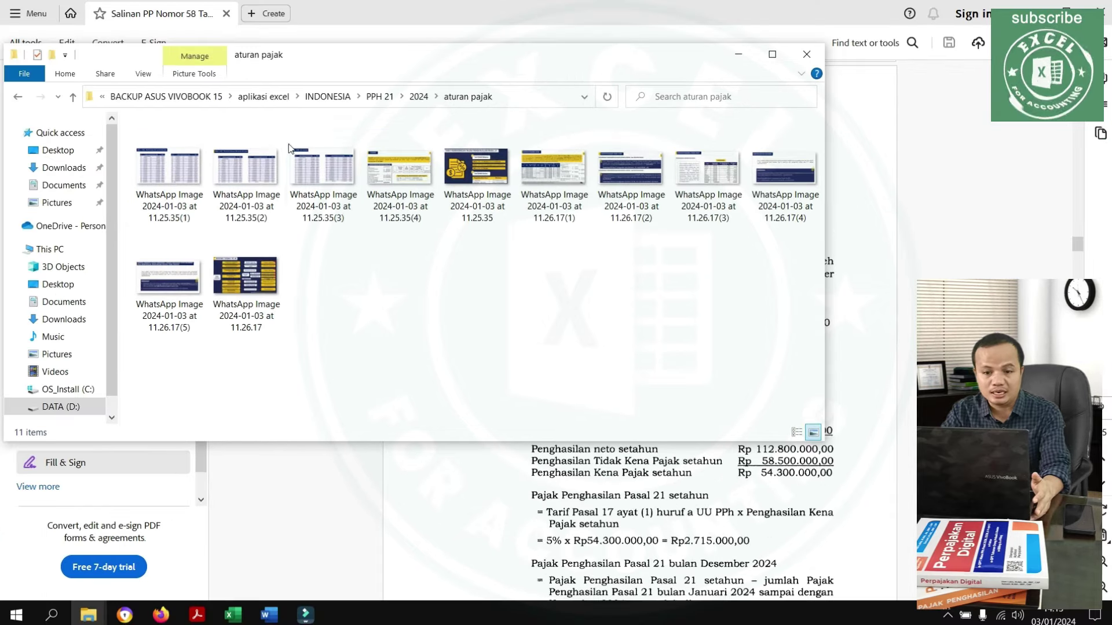
Open the first WhatsApp image, the TER A table with 44 brackets, in Picasa Photo Viewer
double_click(182, 125)
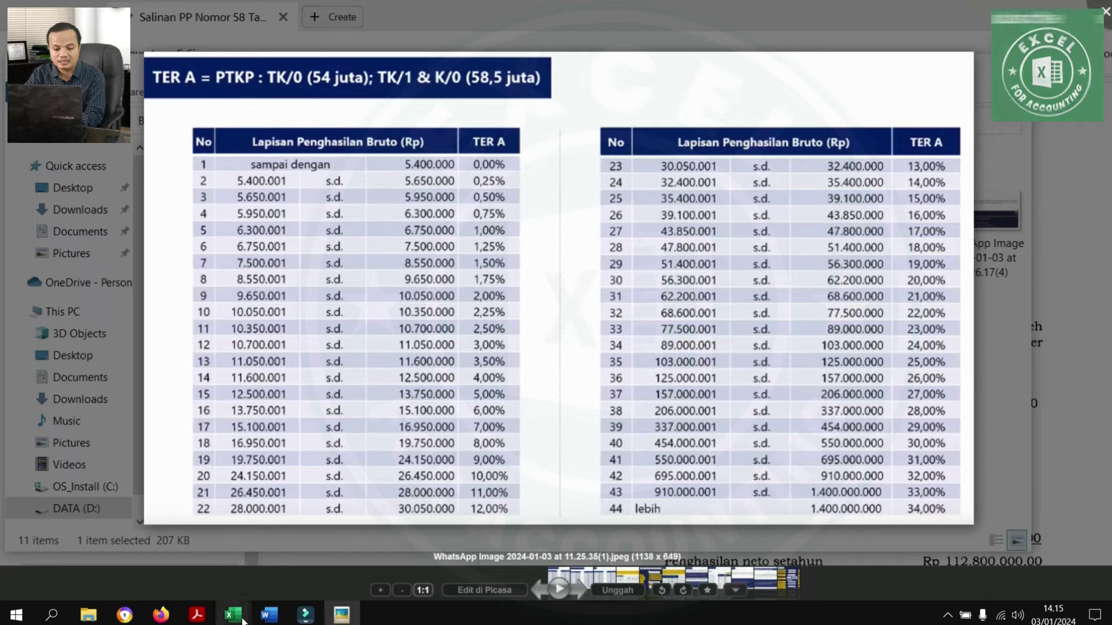
Show the 'PTKP & % Tarif Efektif' sheet at the 5.400.000 bracket with the TER A image over it
mouse_move(242, 620)
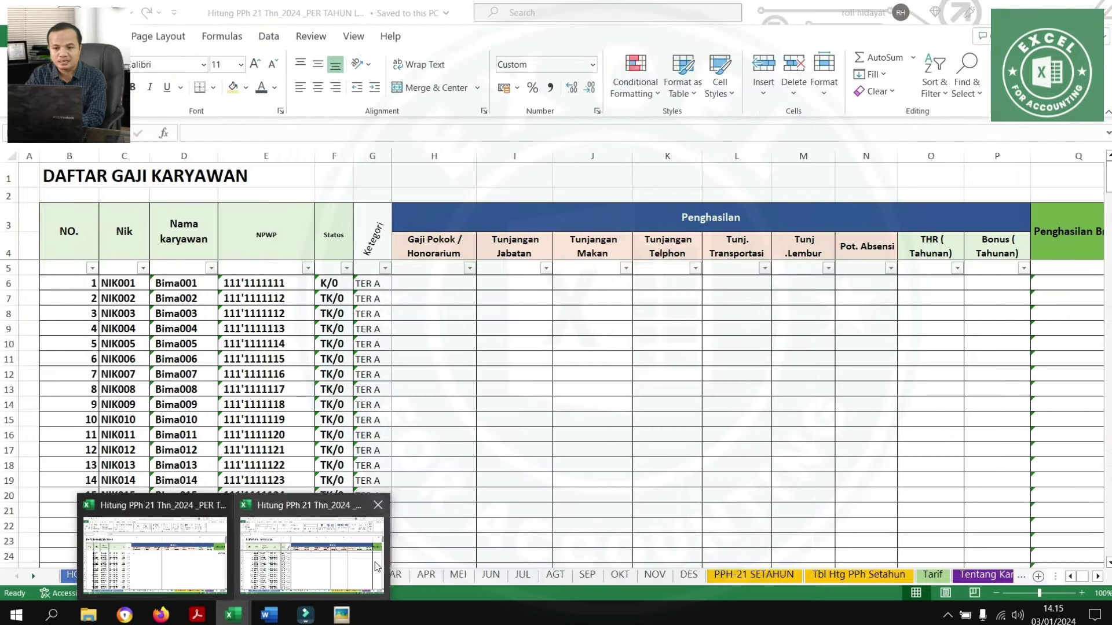
click(376, 566)
click(594, 378)
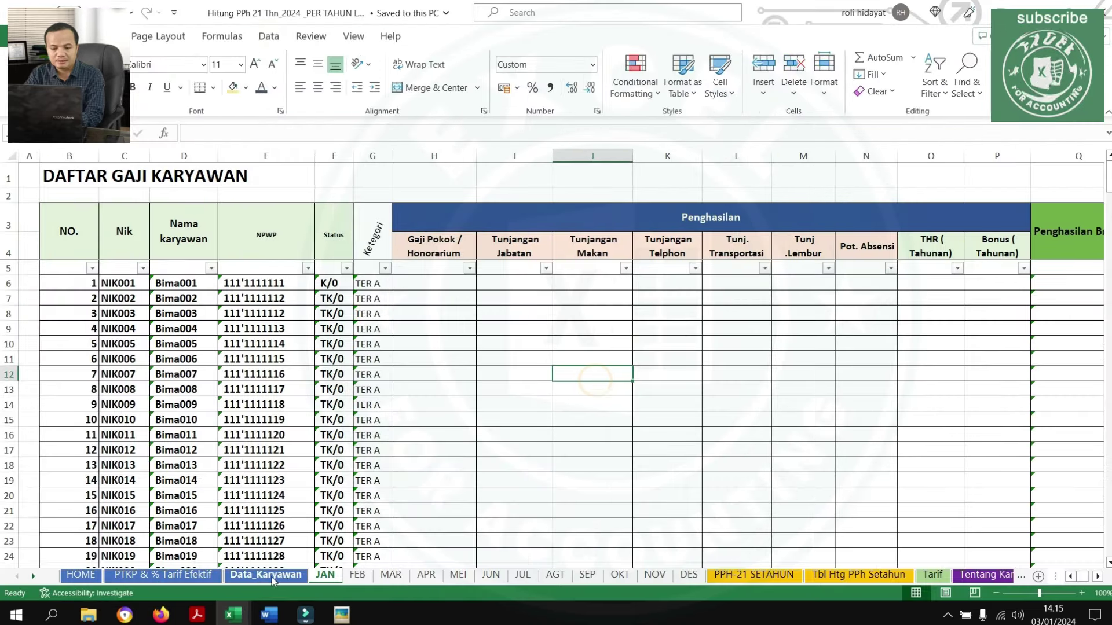
click(163, 575)
scroll(526, 366, up, 18)
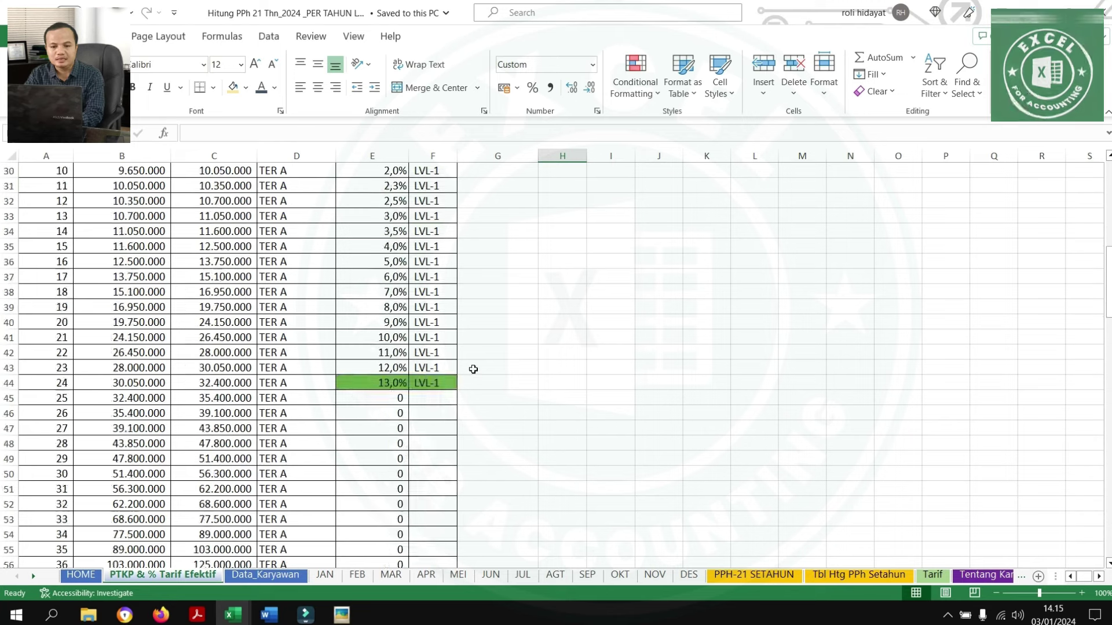
scroll(473, 368, up, 12)
scroll(473, 367, down, 5)
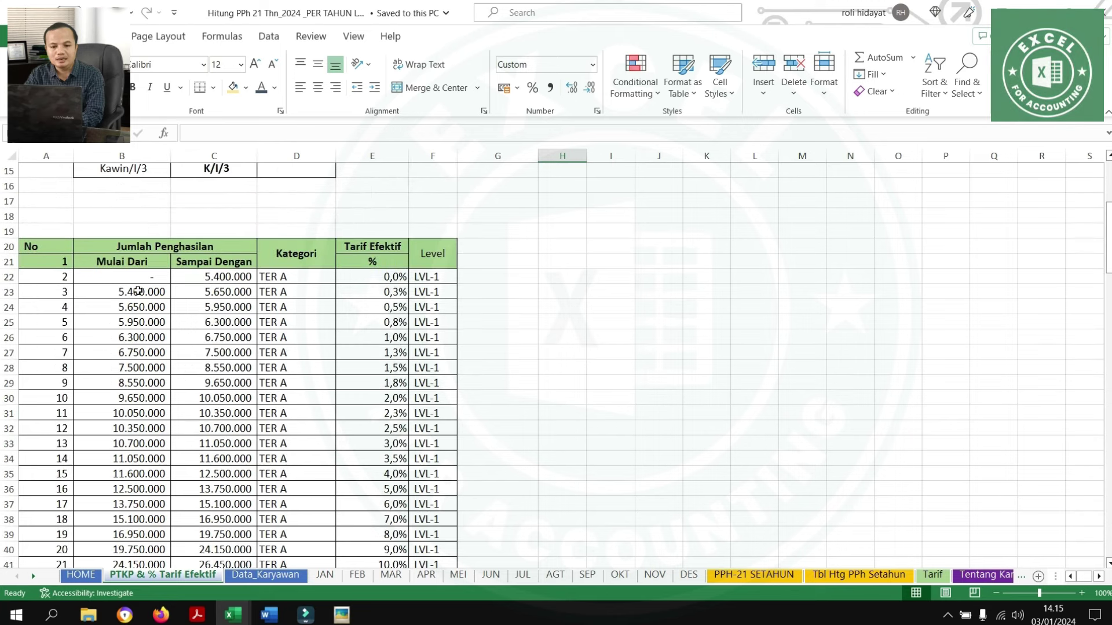
click(139, 290)
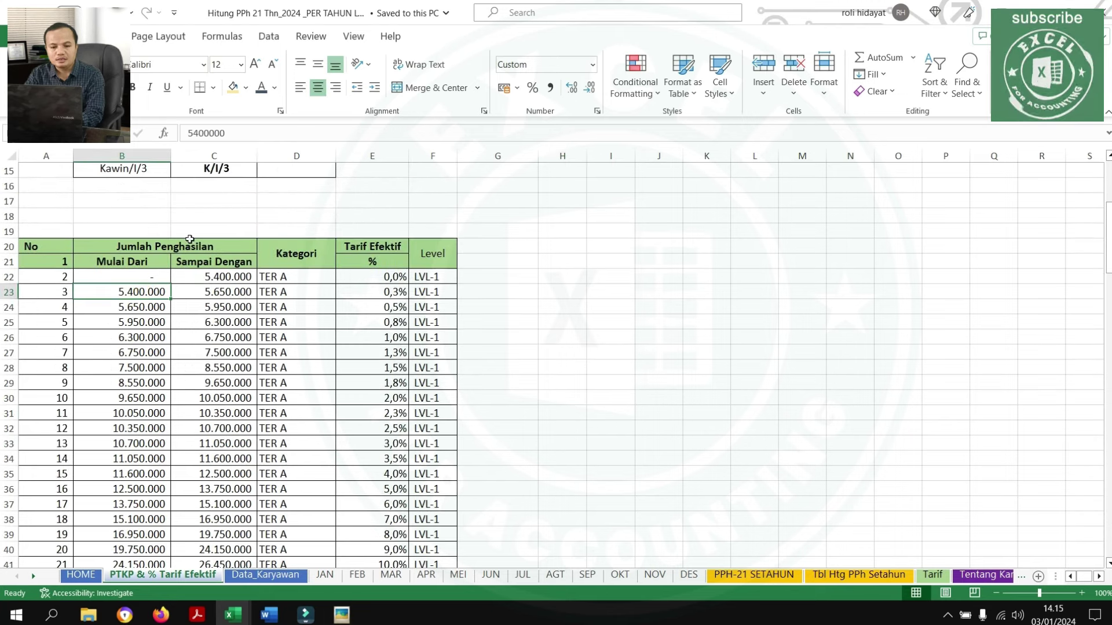
click(342, 615)
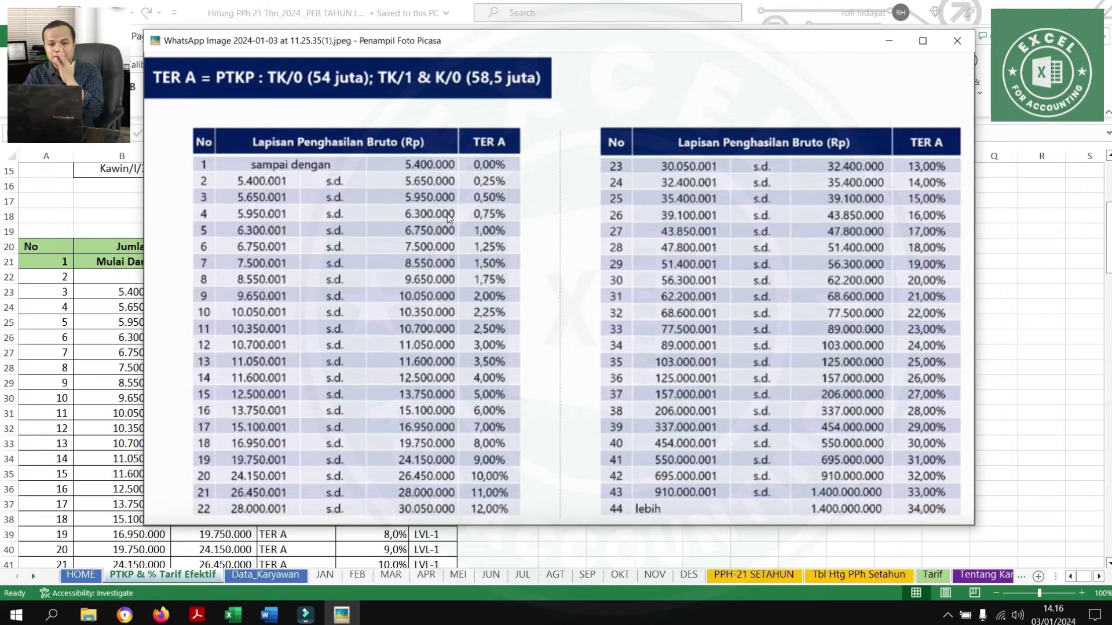
Move the TER A image window aside, scroll Excel to row 1, and reposition the image beside the sheet
drag(632, 56, 916, 29)
scroll(288, 225, up, 5)
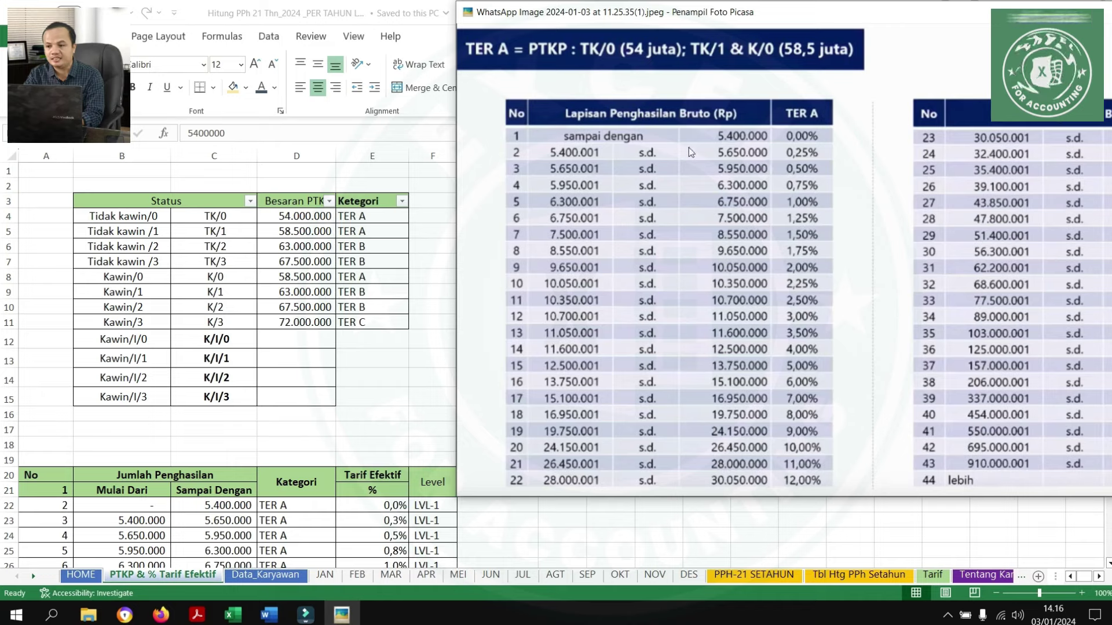
scroll(928, 220, down, 2)
scroll(784, 204, up, 3)
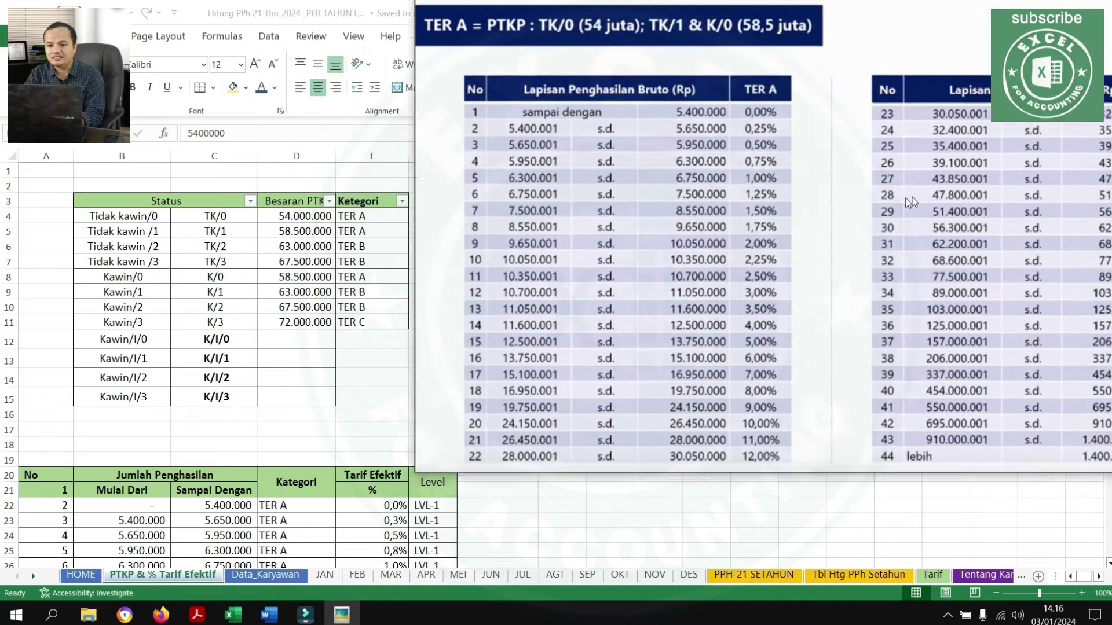
drag(912, 196, 934, 198)
drag(868, 283, 654, 214)
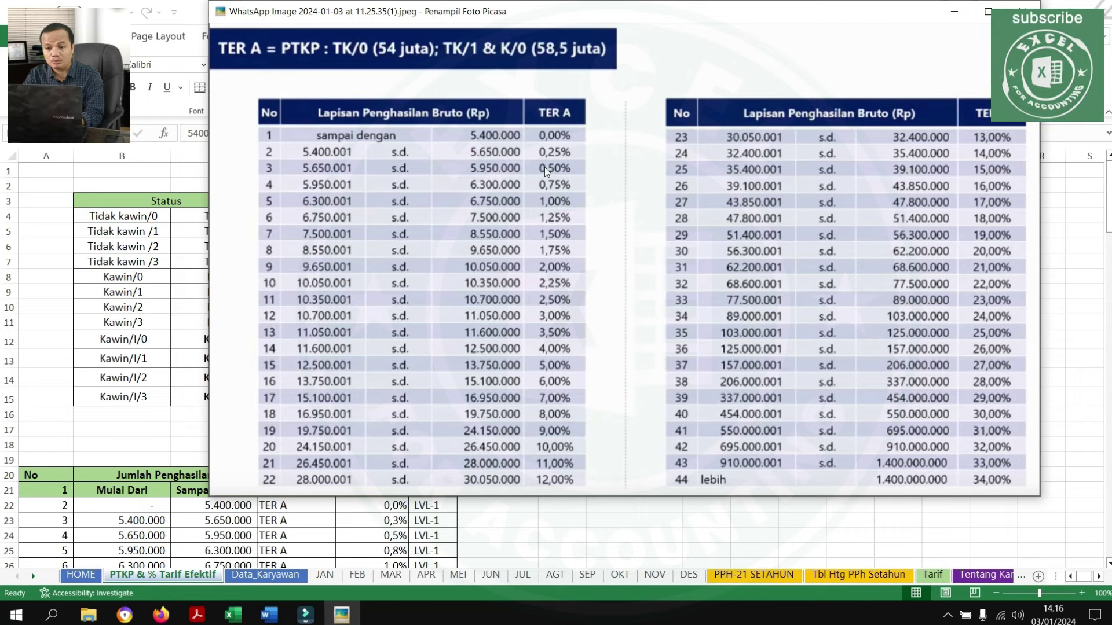
In Excel, select the TER A bracket rows B22:F44, then bring the 'aturan pajak' folder forward
key(alt+Tab)
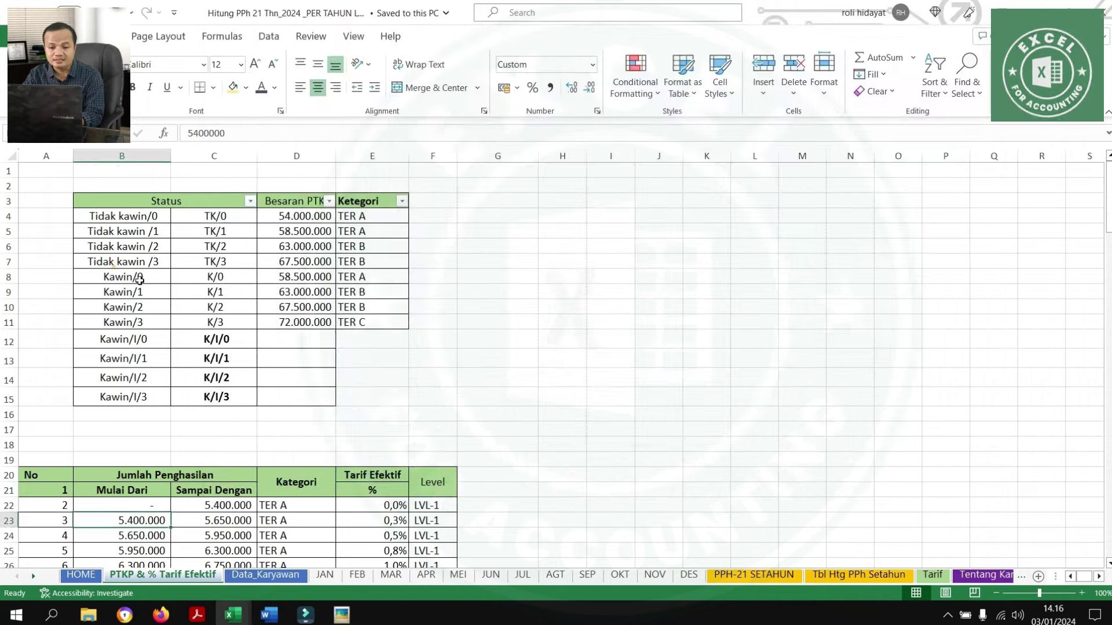
scroll(344, 411, down, 7)
click(373, 277)
drag(102, 187, 438, 520)
scroll(419, 480, up, 3)
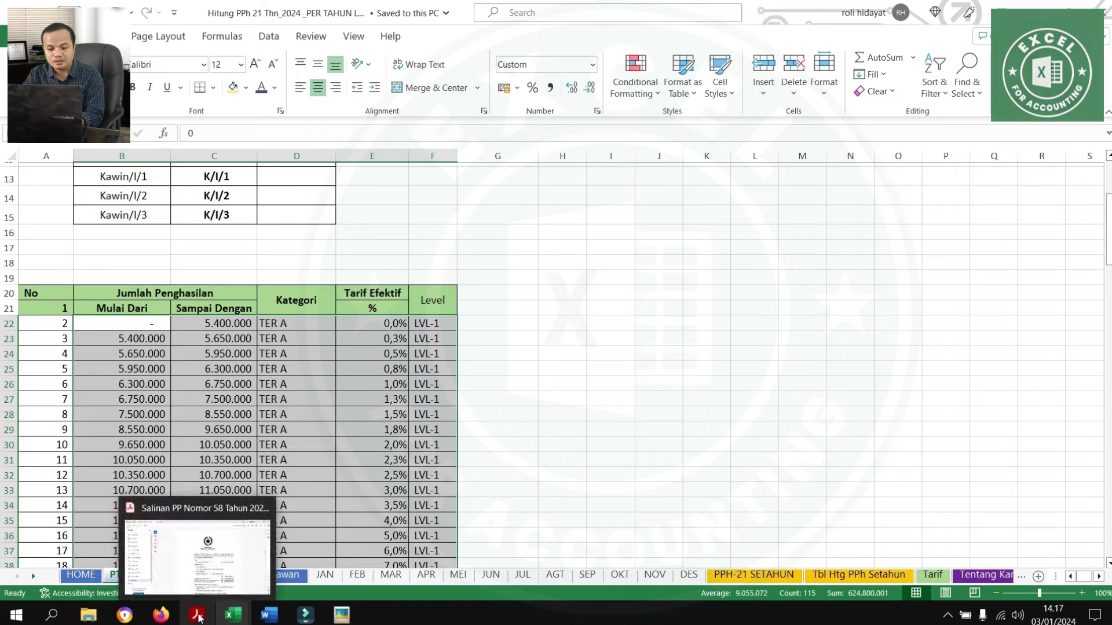
mouse_move(88, 615)
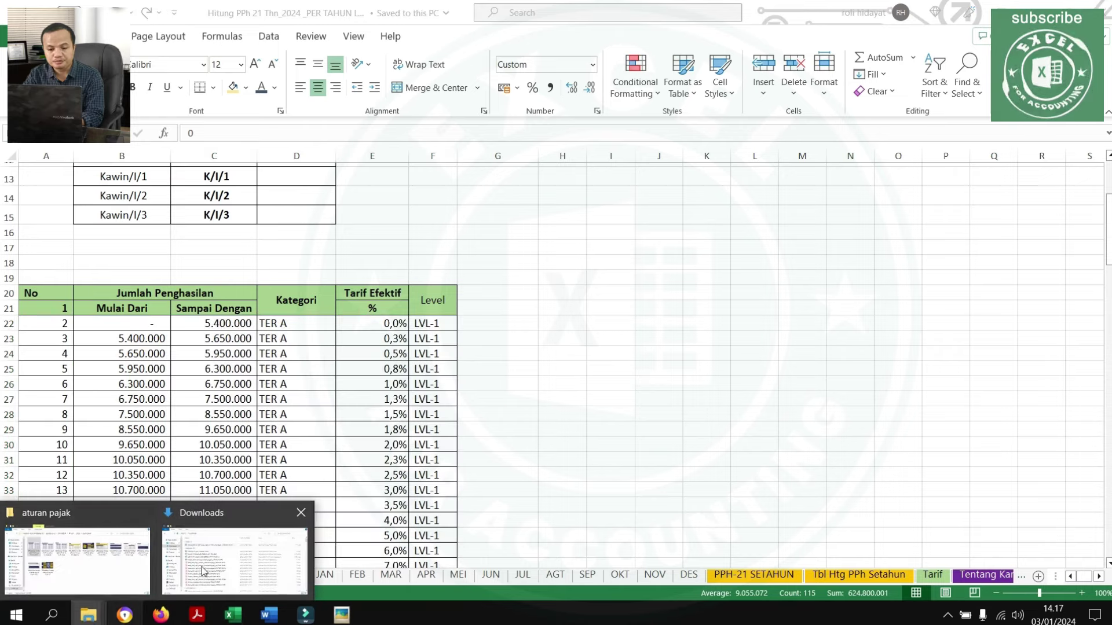
click(214, 564)
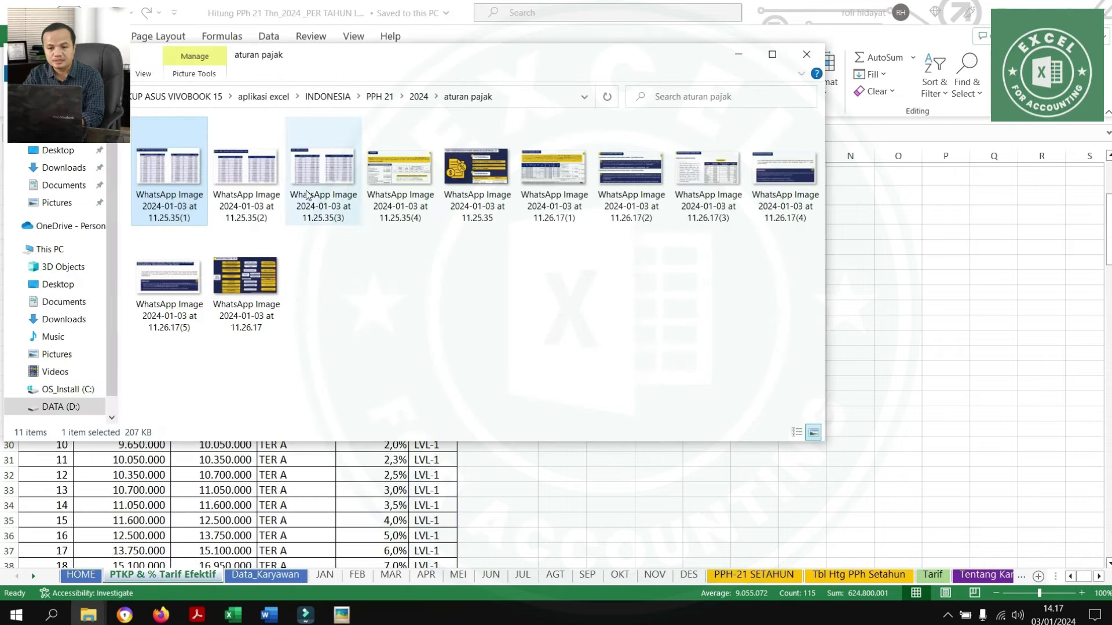
Open the WhatsApp Image 11.25.35(2) TER B rate table in Picasa Photo Viewer
double_click(260, 179)
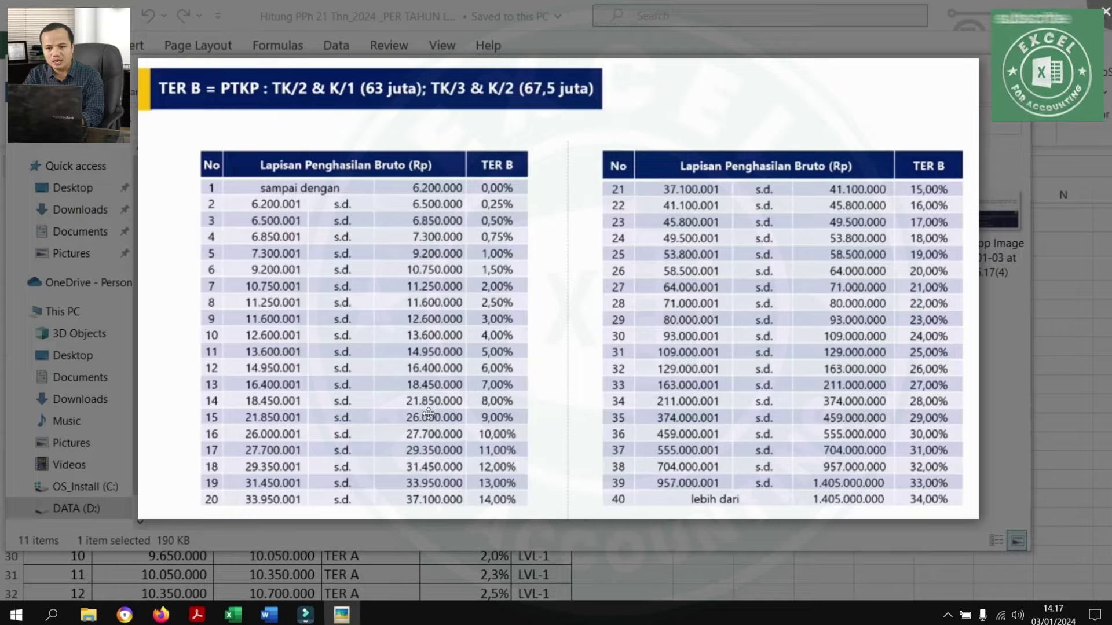
mouse_move(233, 615)
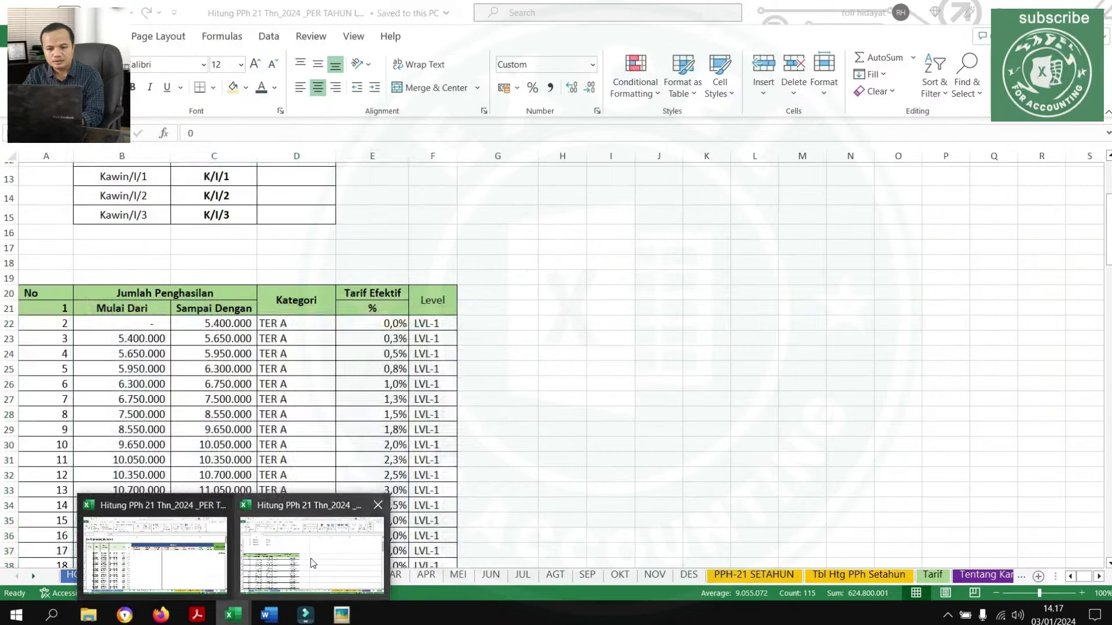
In Excel, select the TK/1, TK/2 and K/2 status entries and compare them with the TER B image
click(304, 558)
drag(223, 245, 378, 246)
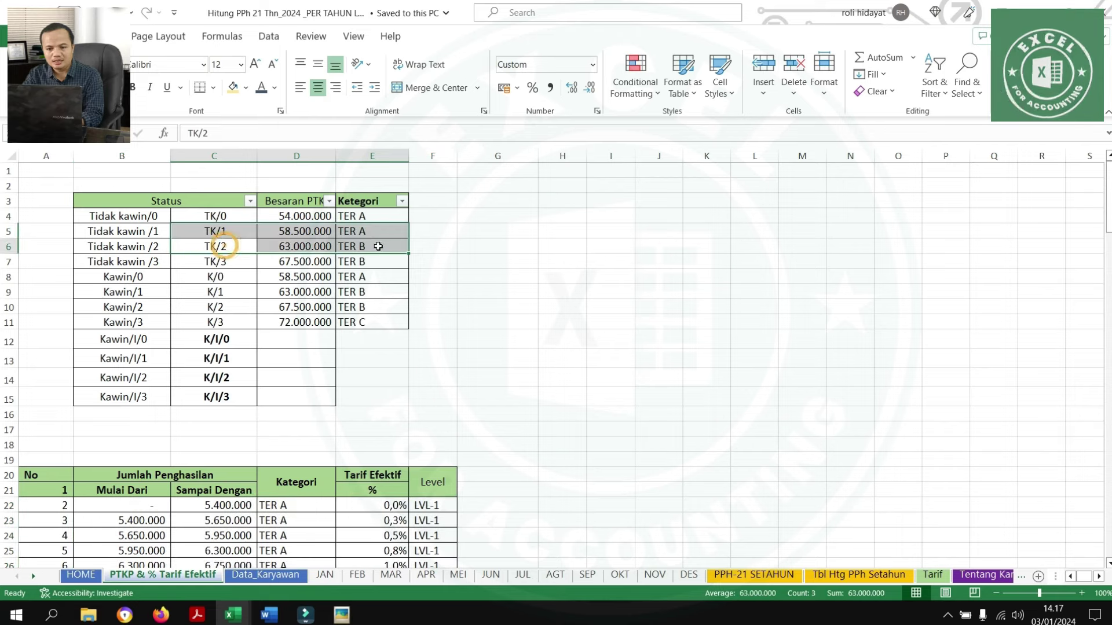
click(212, 301)
drag(212, 301, 303, 305)
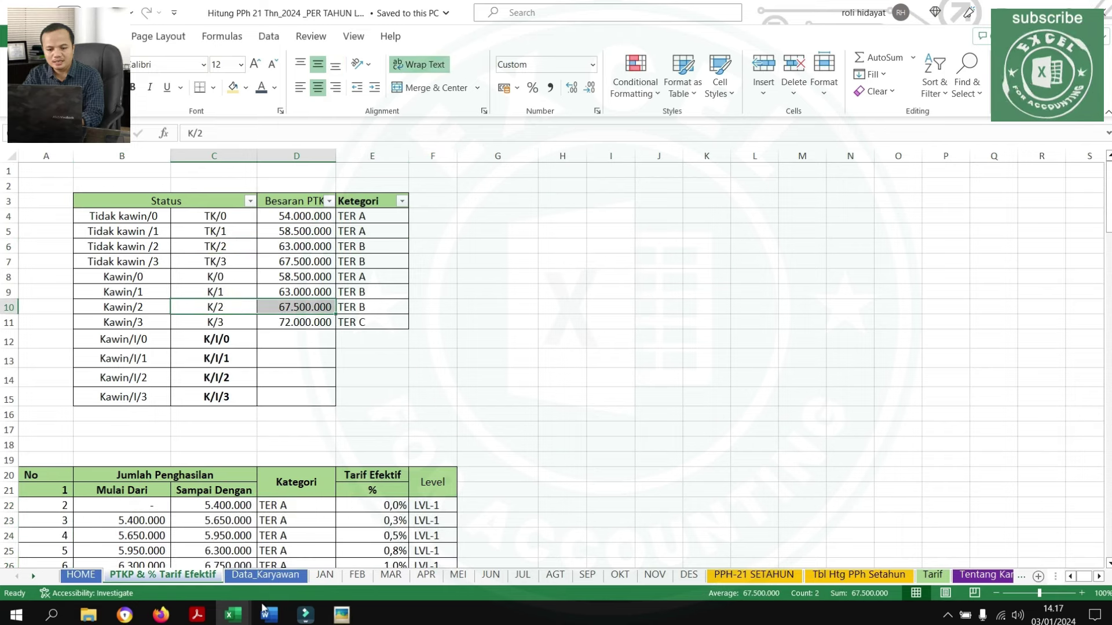
click(338, 615)
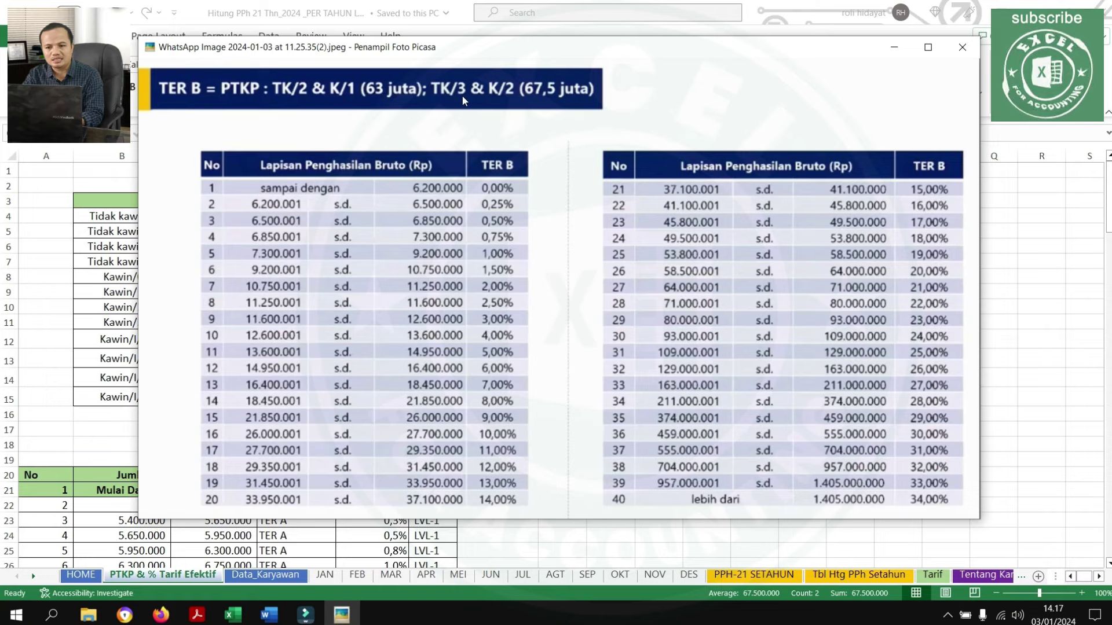
click(233, 615)
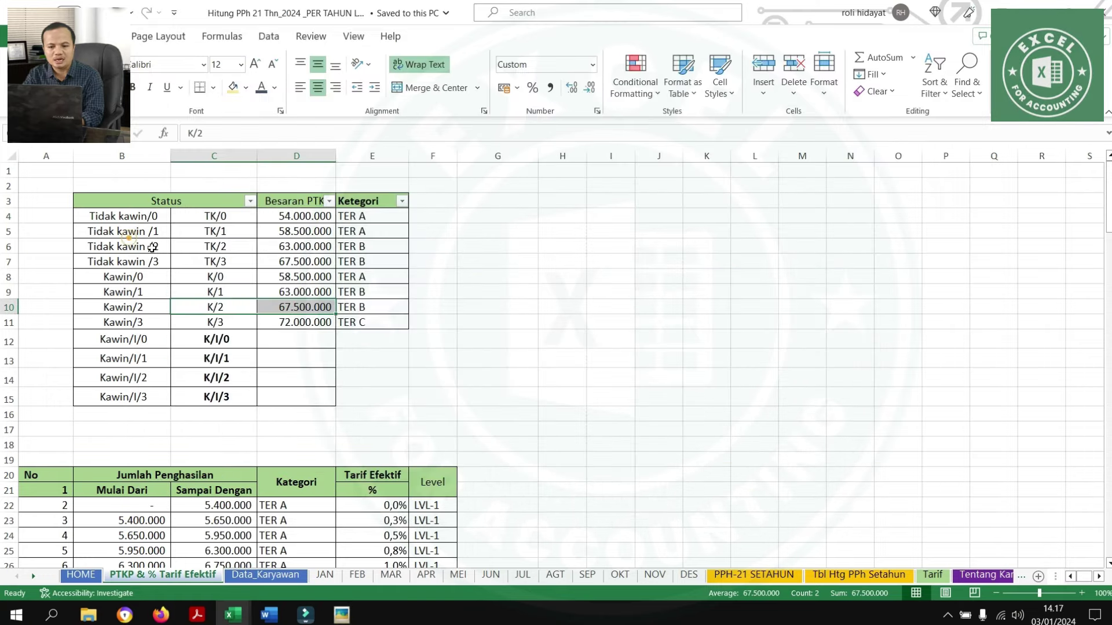
Select the TER B category entries and the K/3 status with its PTKP amount, then recheck the image
drag(366, 245, 365, 308)
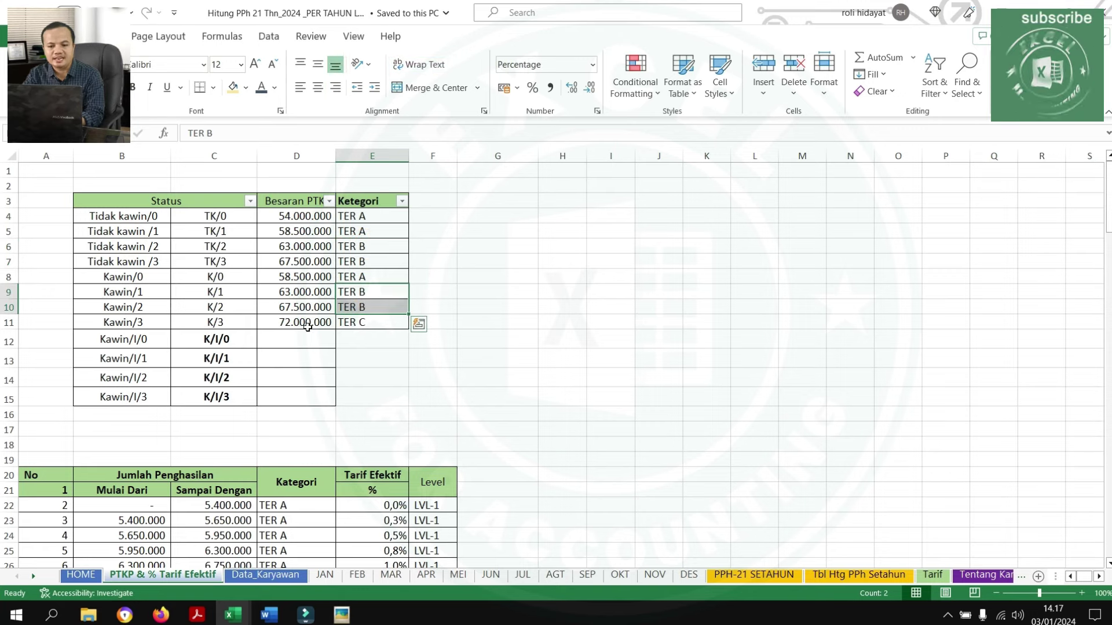
drag(147, 320, 234, 323)
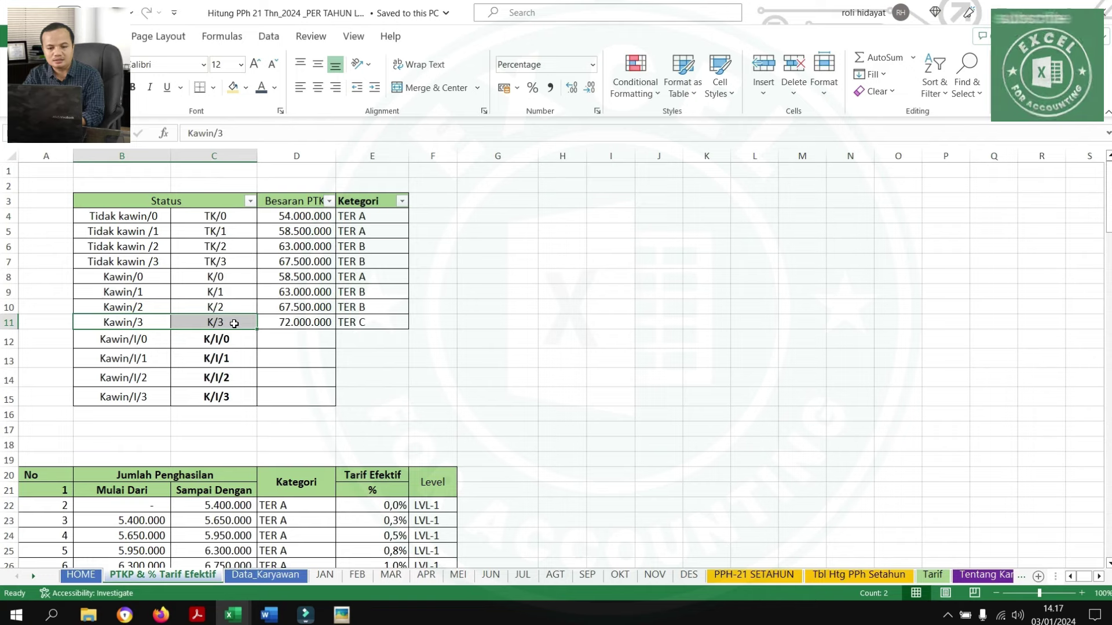
click(305, 322)
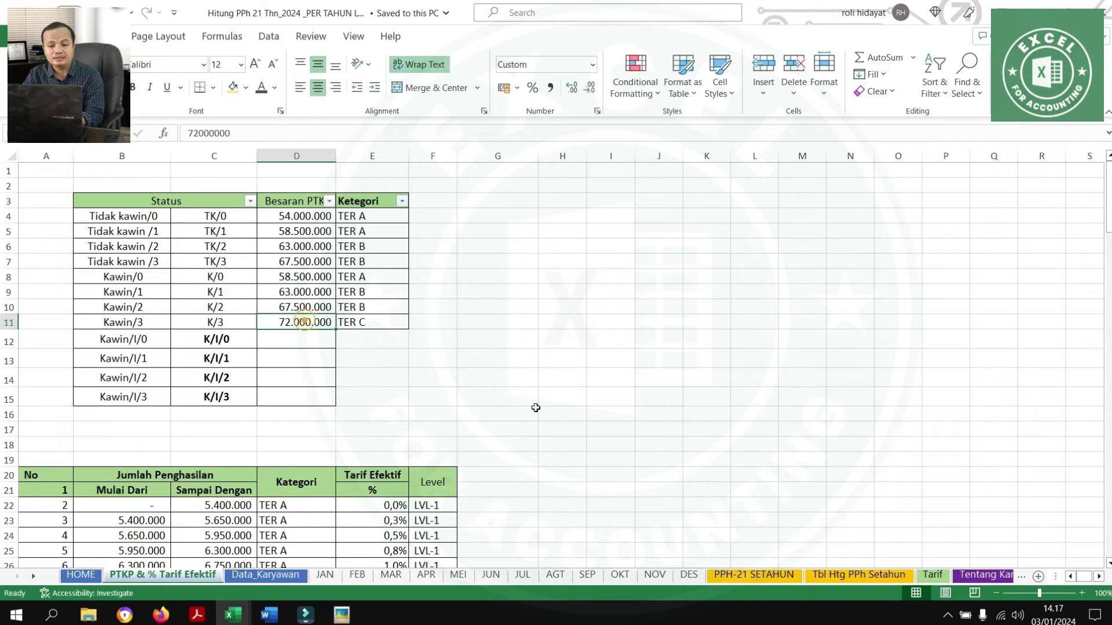
scroll(456, 356, down, 5)
scroll(379, 317, down, 3)
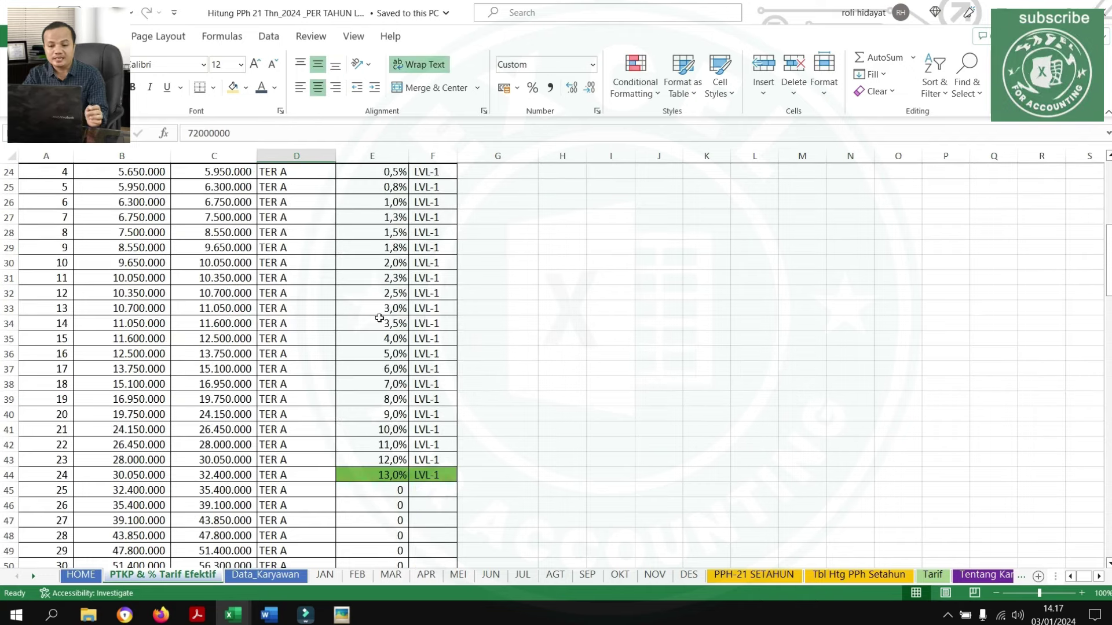
scroll(380, 318, up, 5)
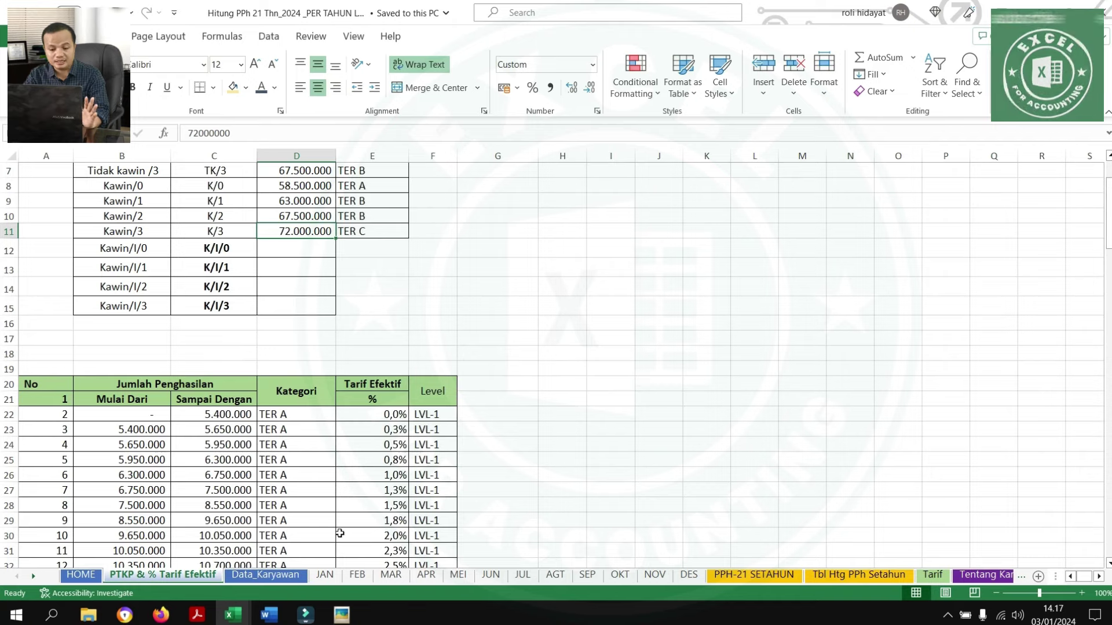
click(342, 614)
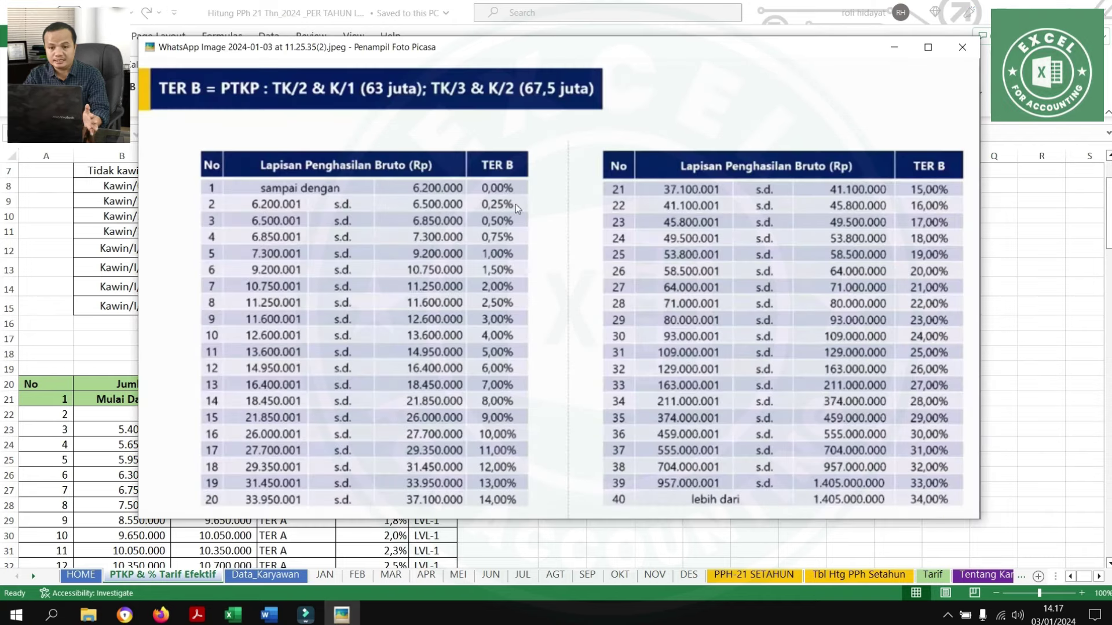
On the tariff sheet, select the TER B bracket rows B25:E88
click(5, 401)
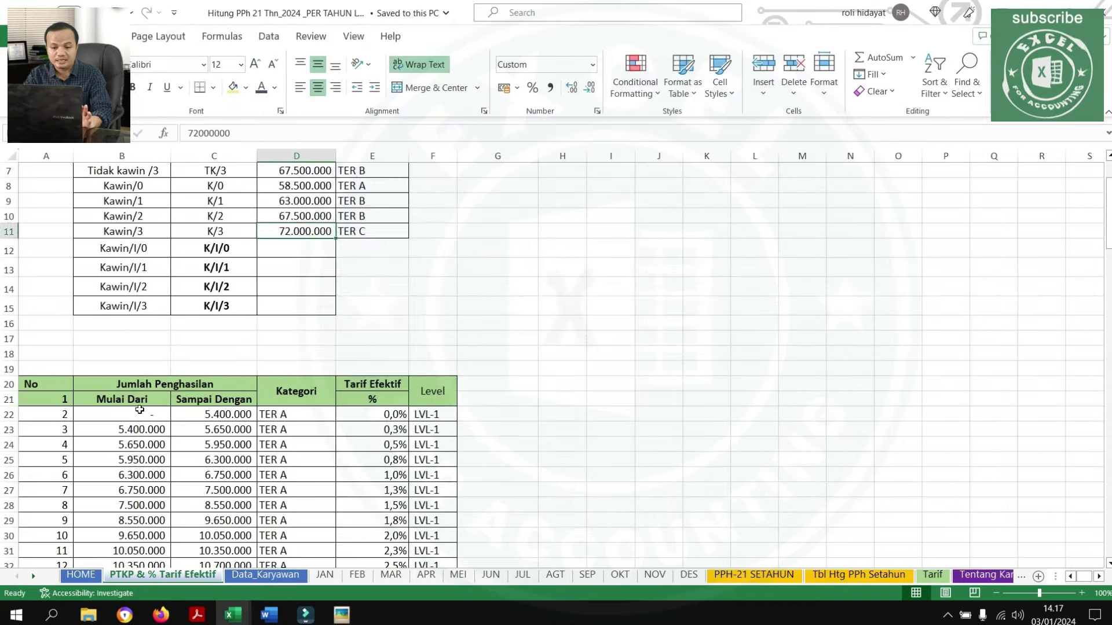
scroll(265, 378, down, 4)
drag(150, 275, 400, 579)
Review the regulation PDF's worked example alongside the TER B rate table image
scroll(451, 441, down, 10)
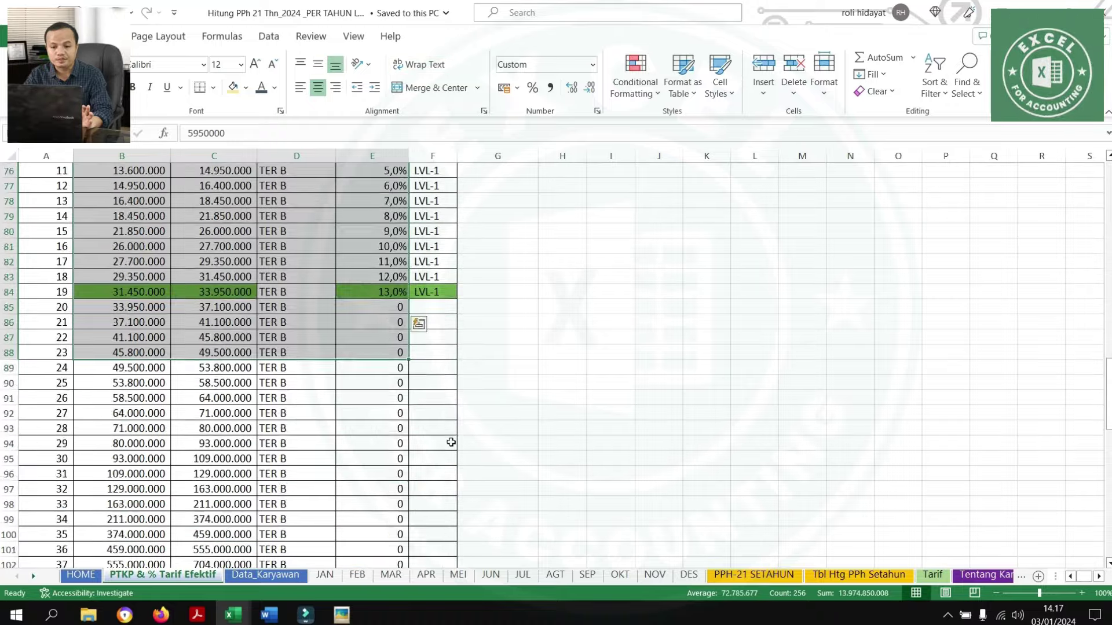
scroll(448, 436, up, 20)
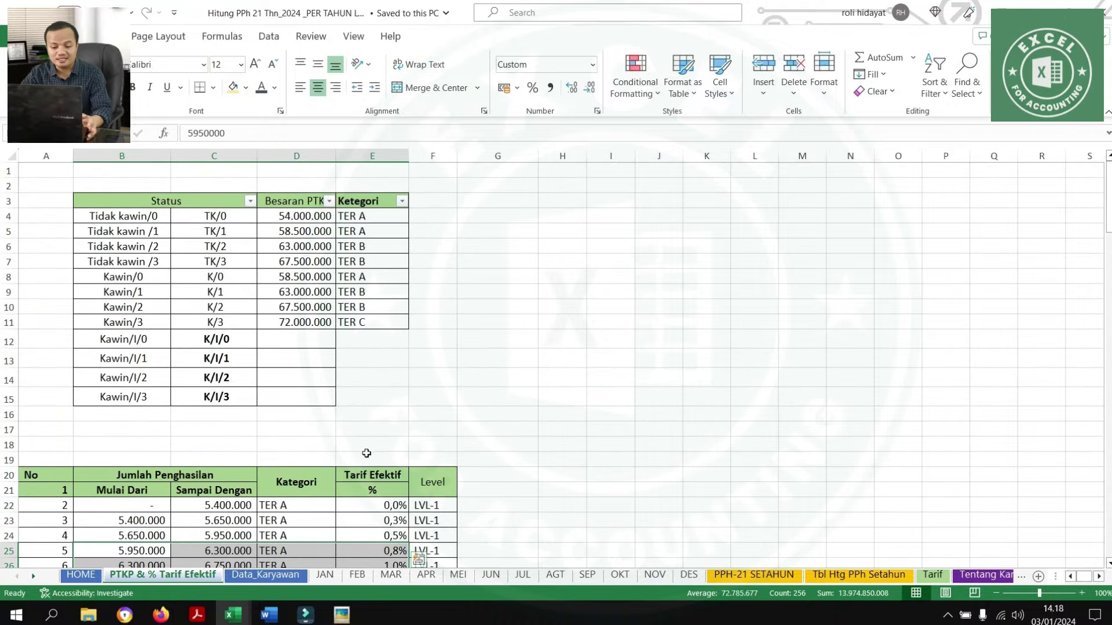
key(alt+Tab)
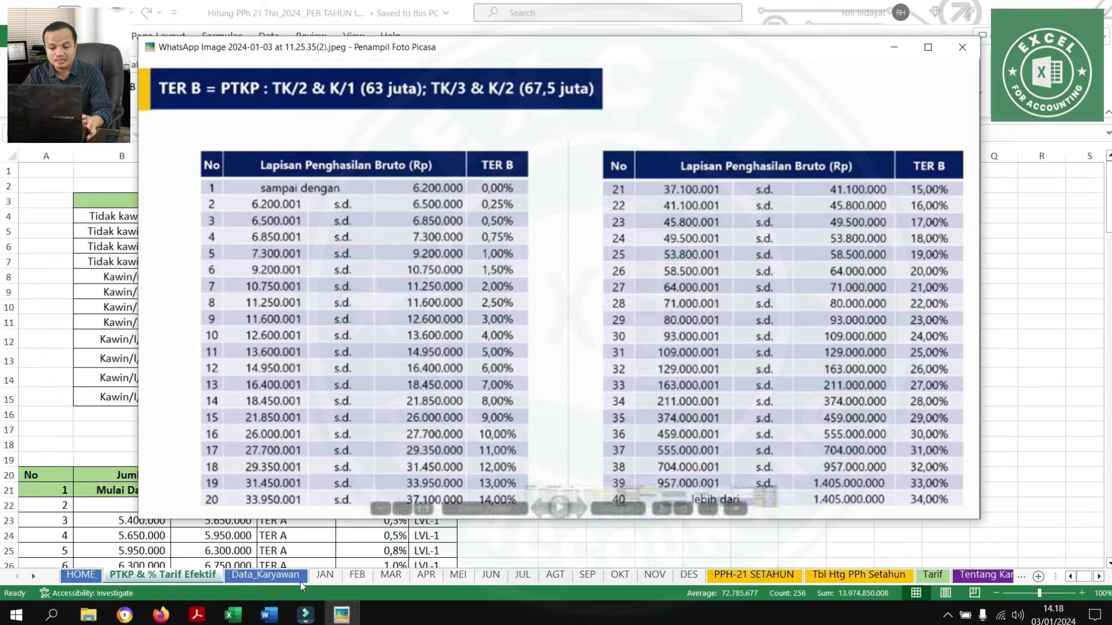
click(194, 617)
scroll(691, 435, down, 2)
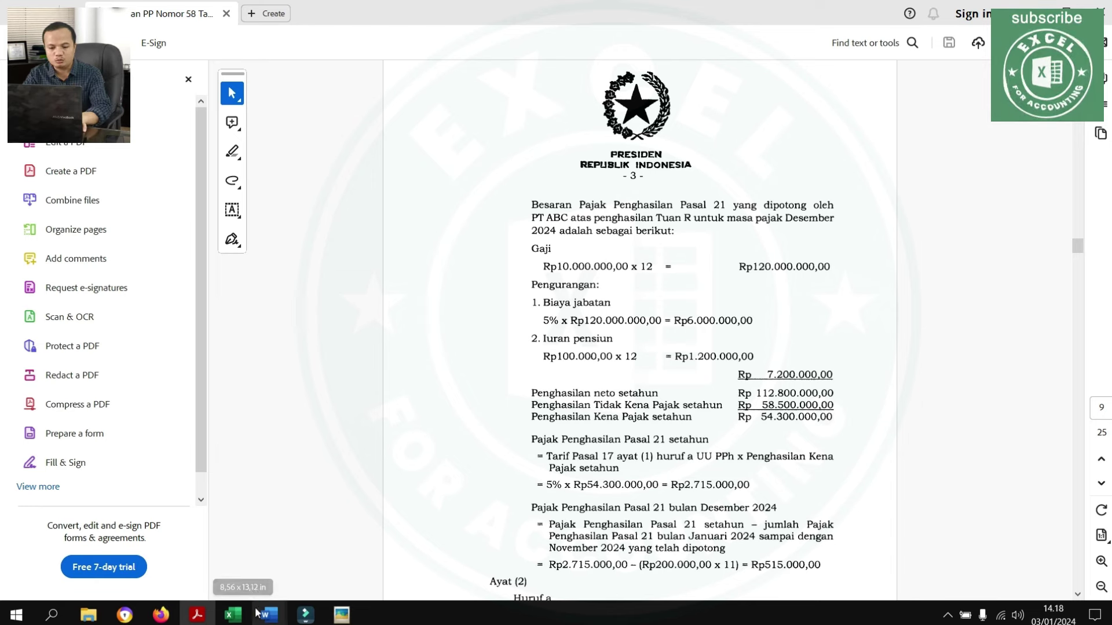
Return to the PPh 21 workbook and bring up the Data_Karyawan employee sheet
mouse_move(231, 613)
click(311, 554)
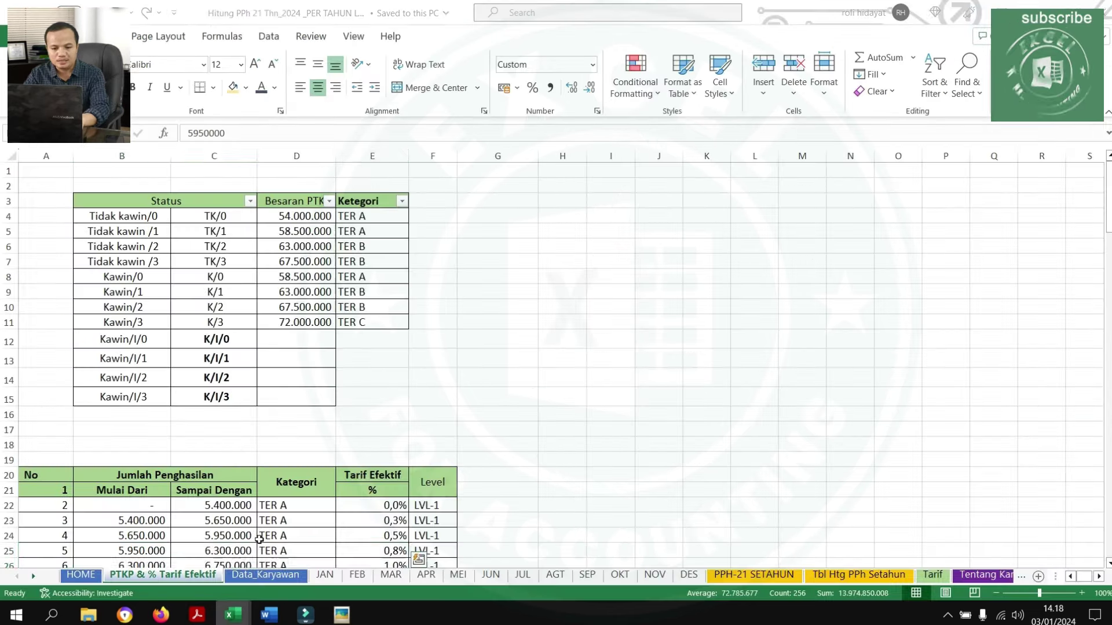
click(73, 576)
click(162, 575)
click(265, 575)
scroll(212, 392, up, 20)
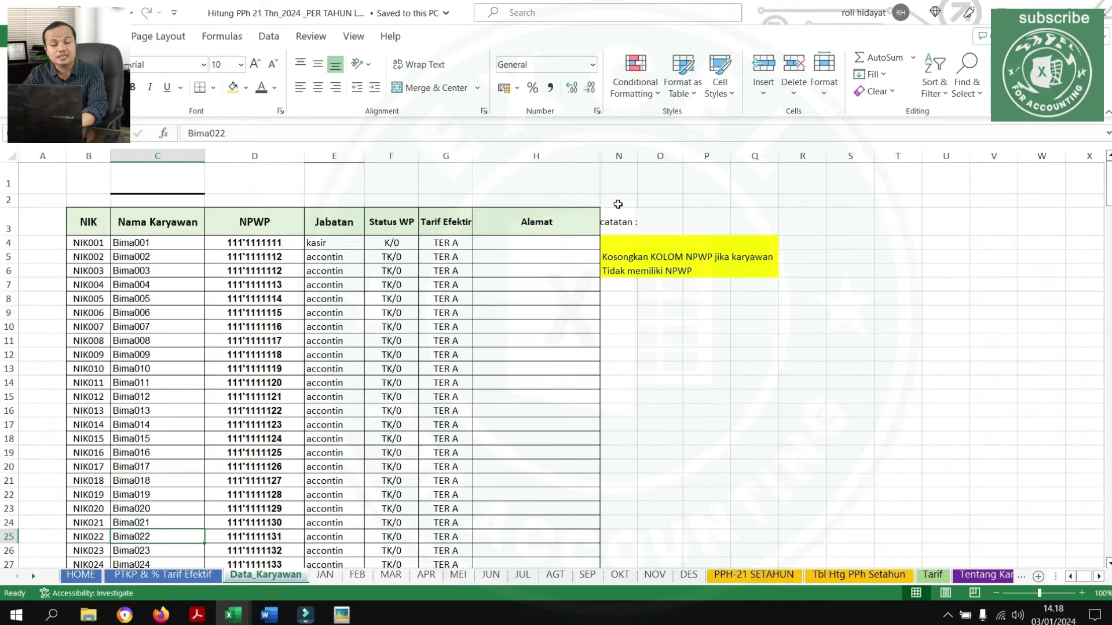
click(159, 243)
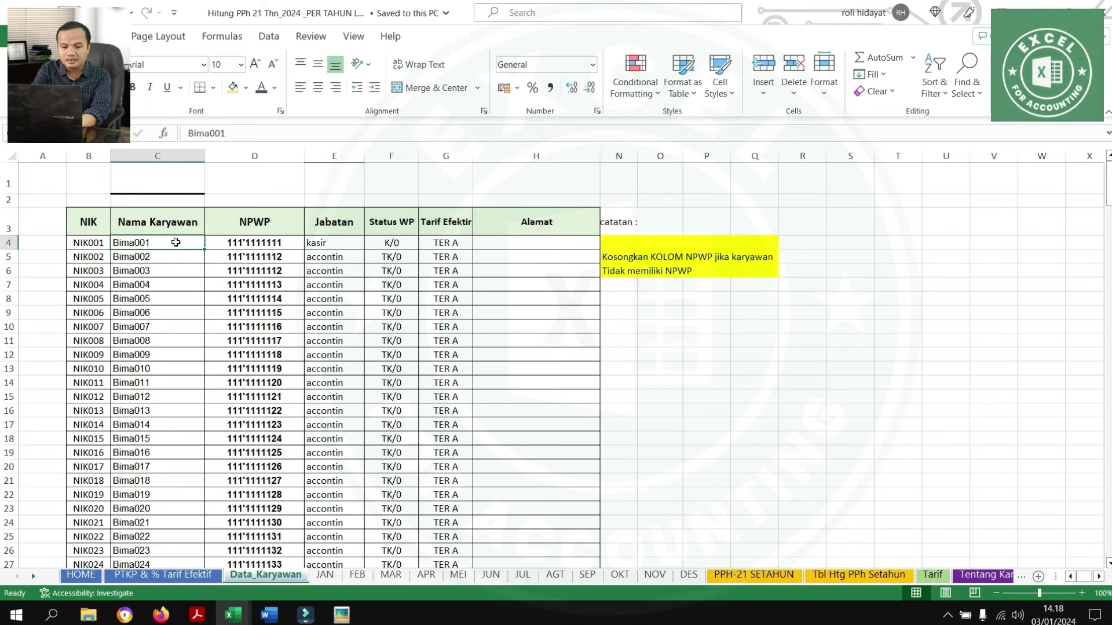
key(BackSpace)
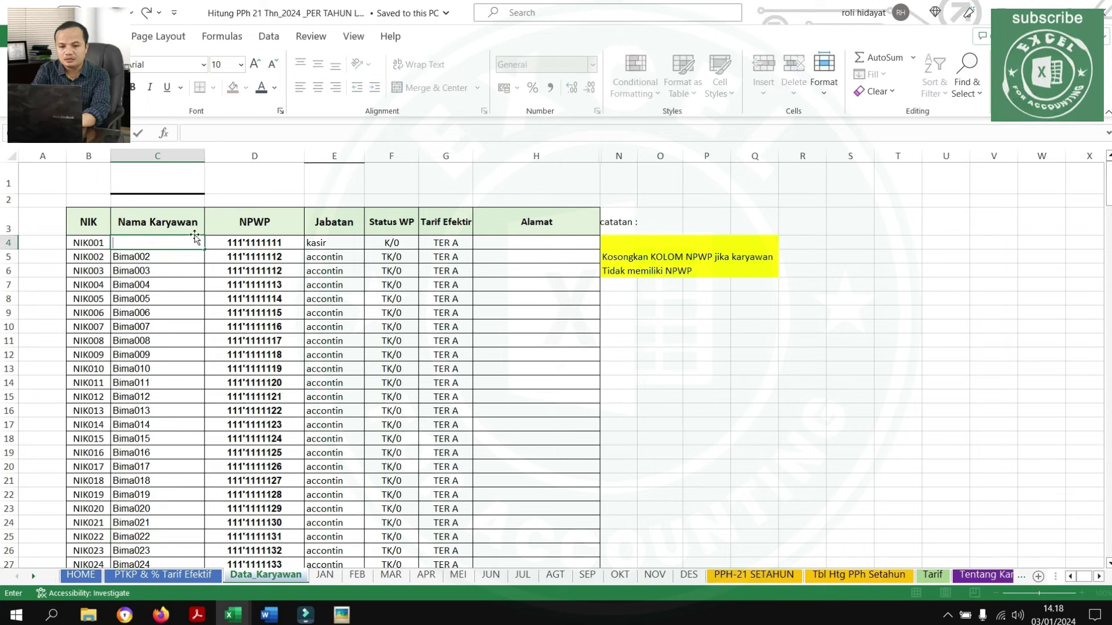
text(Ta)
text(i)
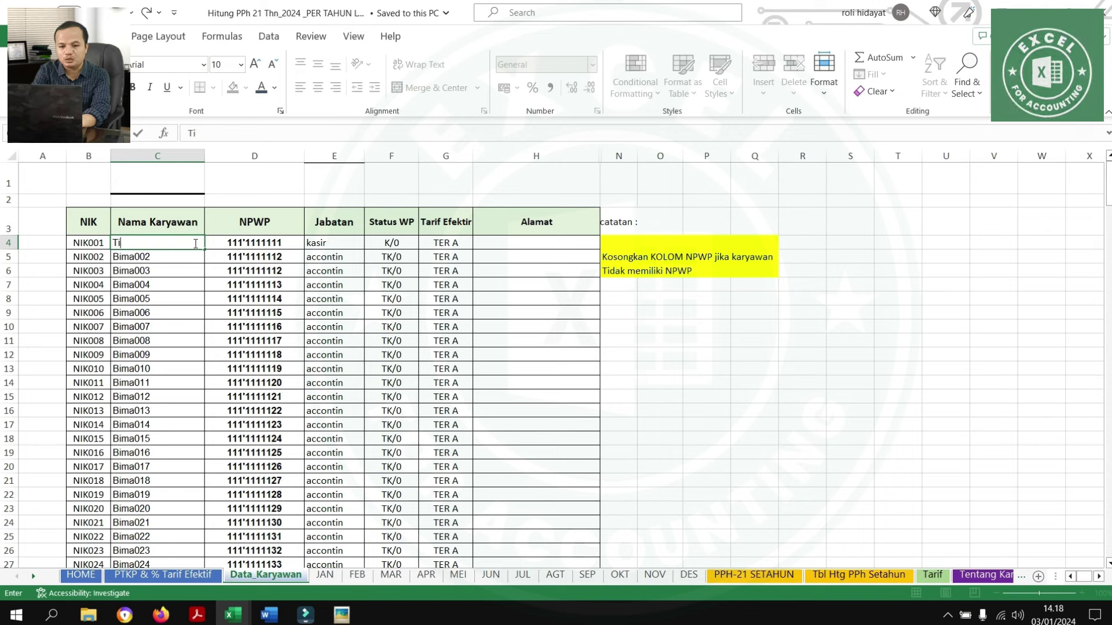
text(uan R)
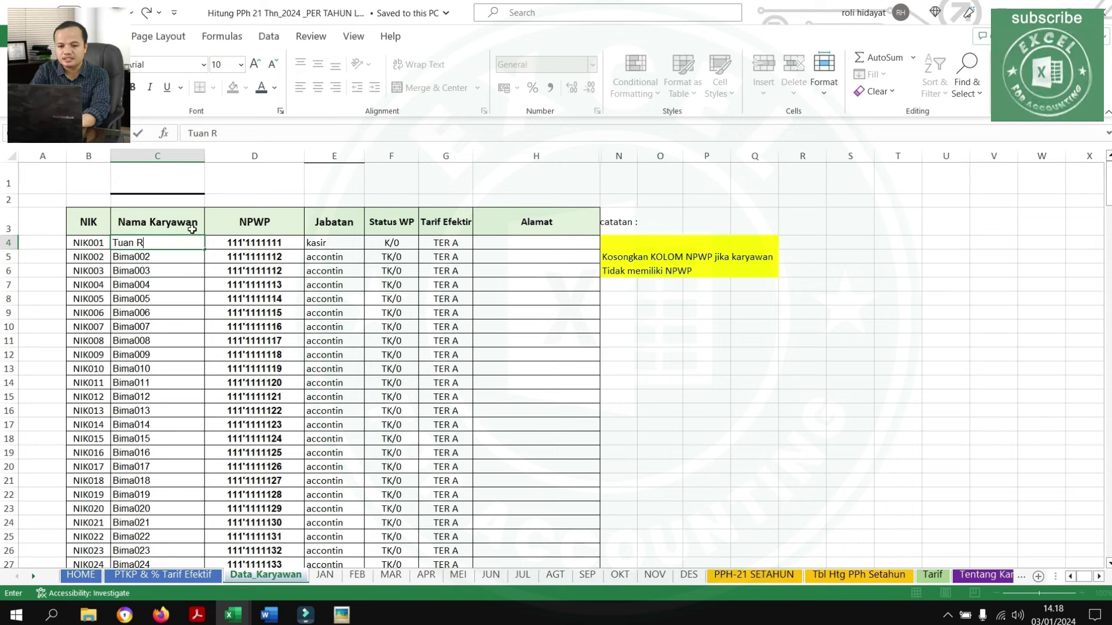
key(Return)
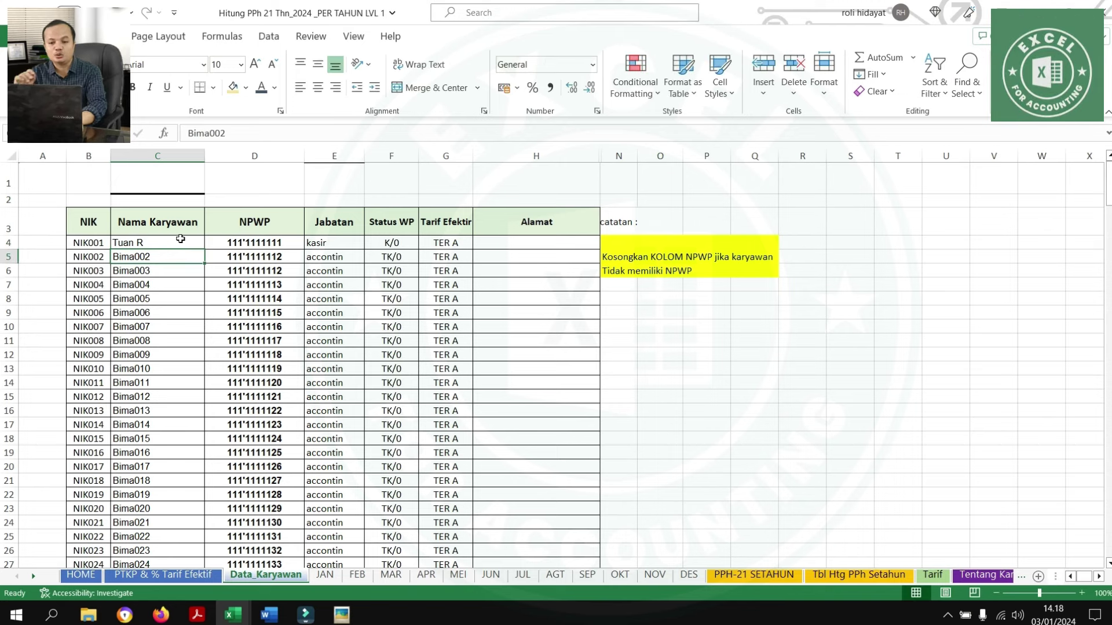
click(316, 244)
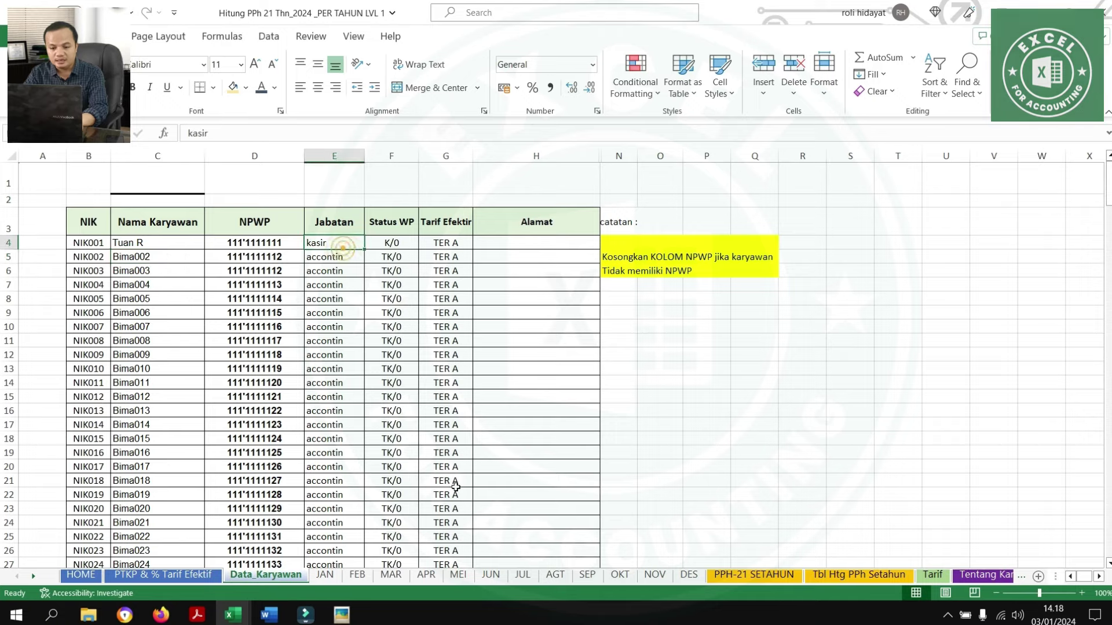
click(197, 615)
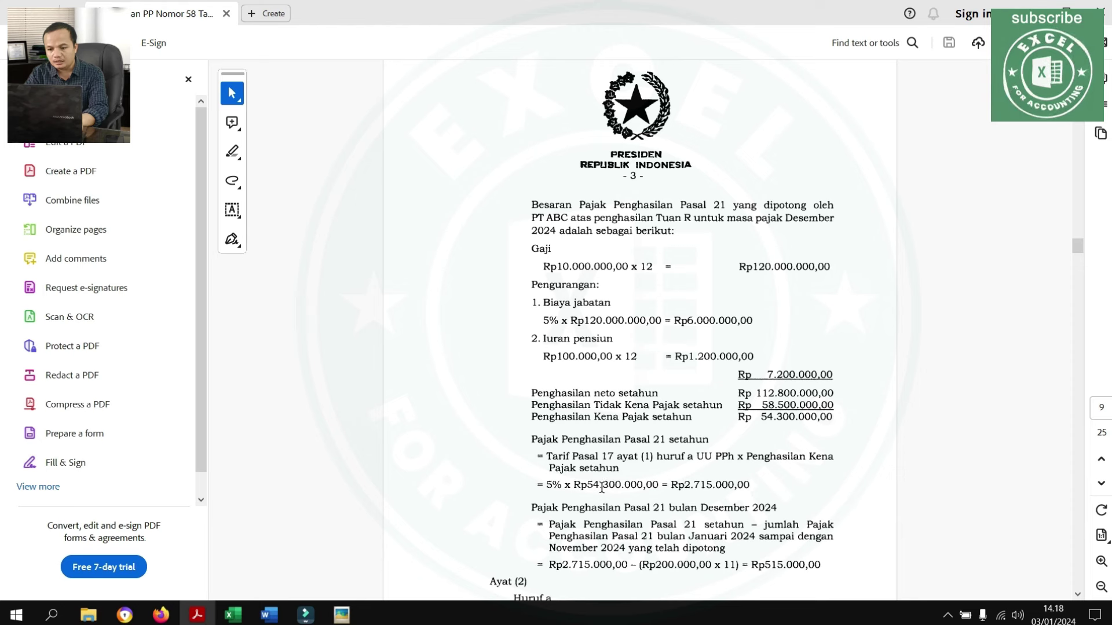
Scroll to Tuan R's example: Rp10.000.000,00 salary, K/0 status, Rp200.000,00 monthly withholding
drag(552, 407, 721, 409)
scroll(687, 403, up, 6)
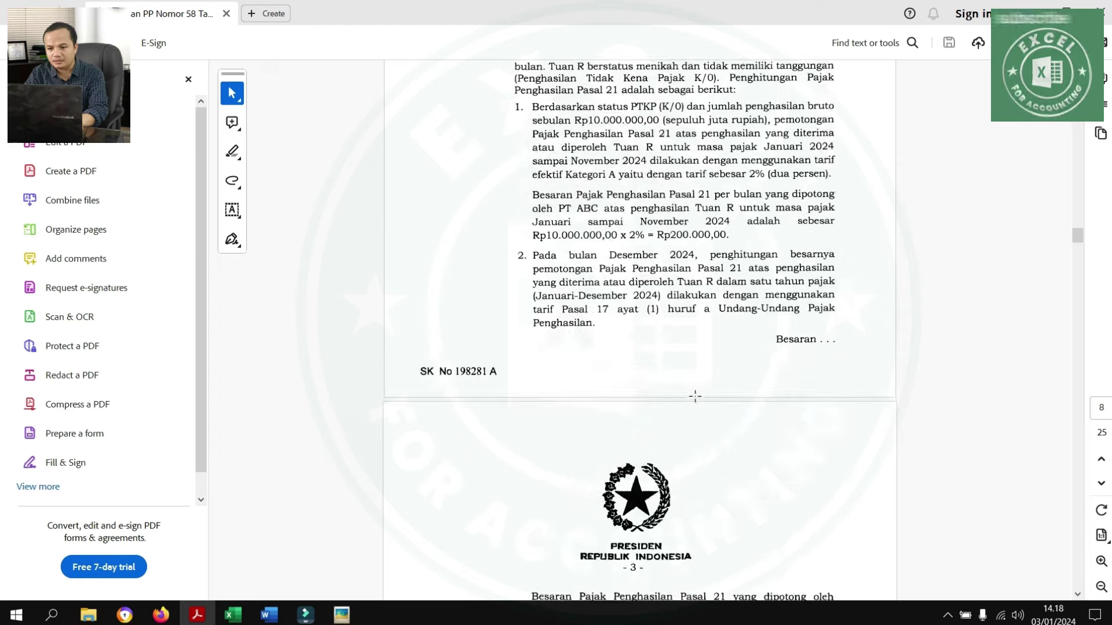
scroll(694, 396, up, 3)
scroll(706, 386, down, 3)
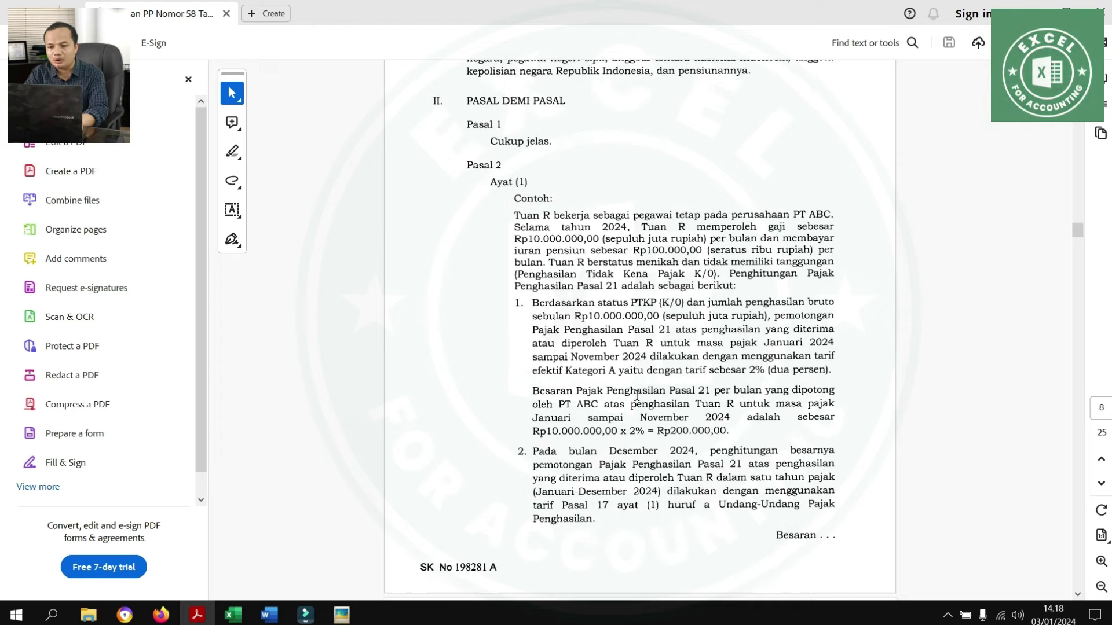
Keep Tuan R's status as K/0, verify the TER category lookup, then go to JAN
key(alt+Tab)
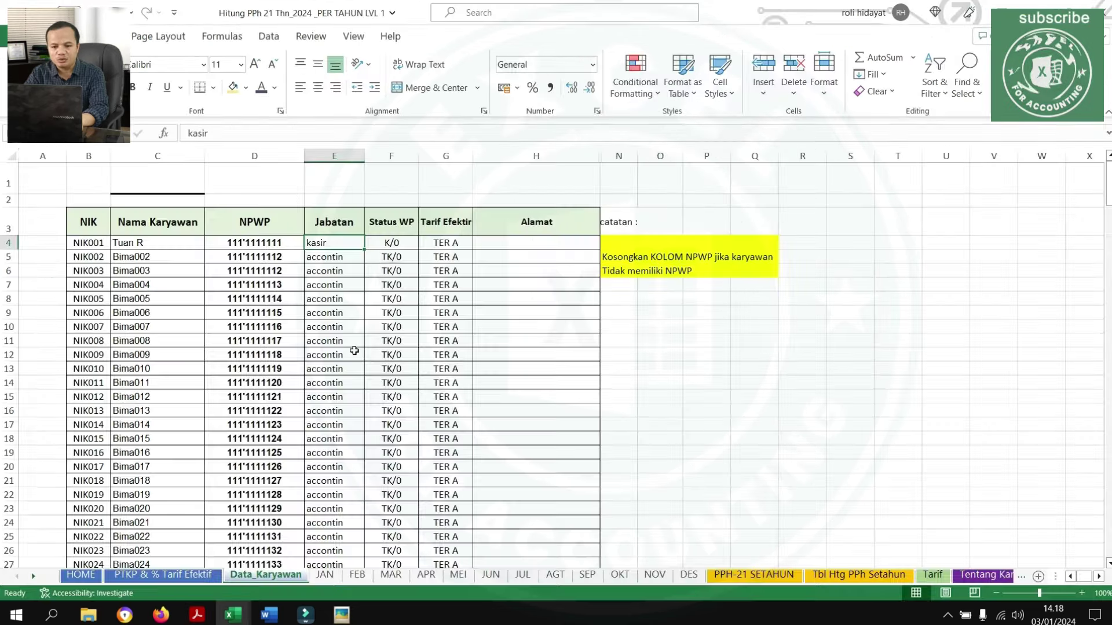
click(407, 243)
click(425, 243)
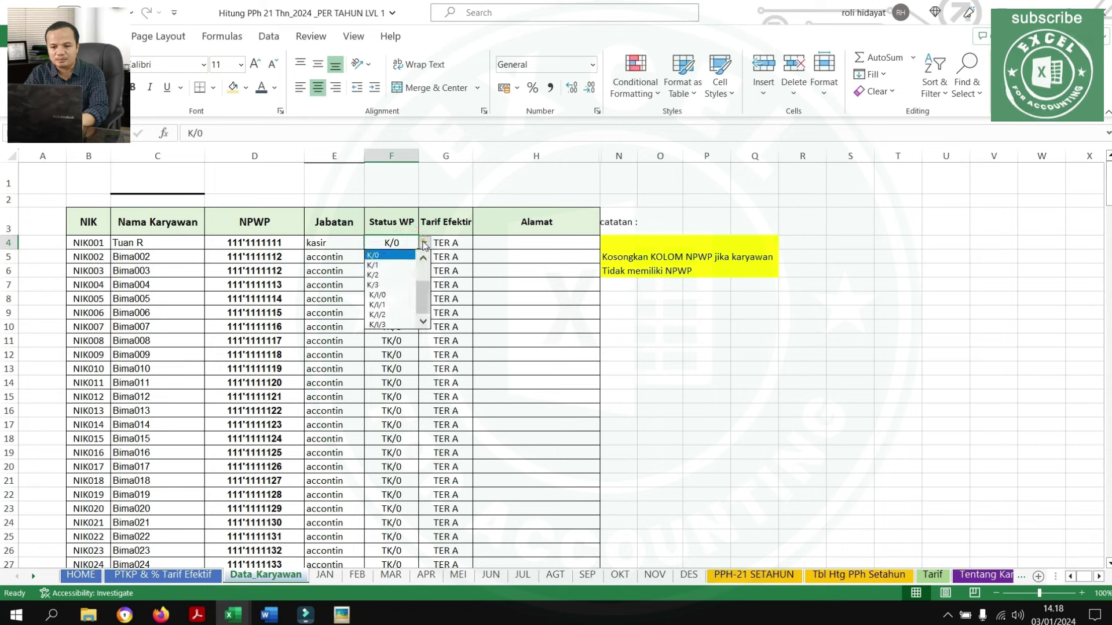
click(385, 257)
click(523, 258)
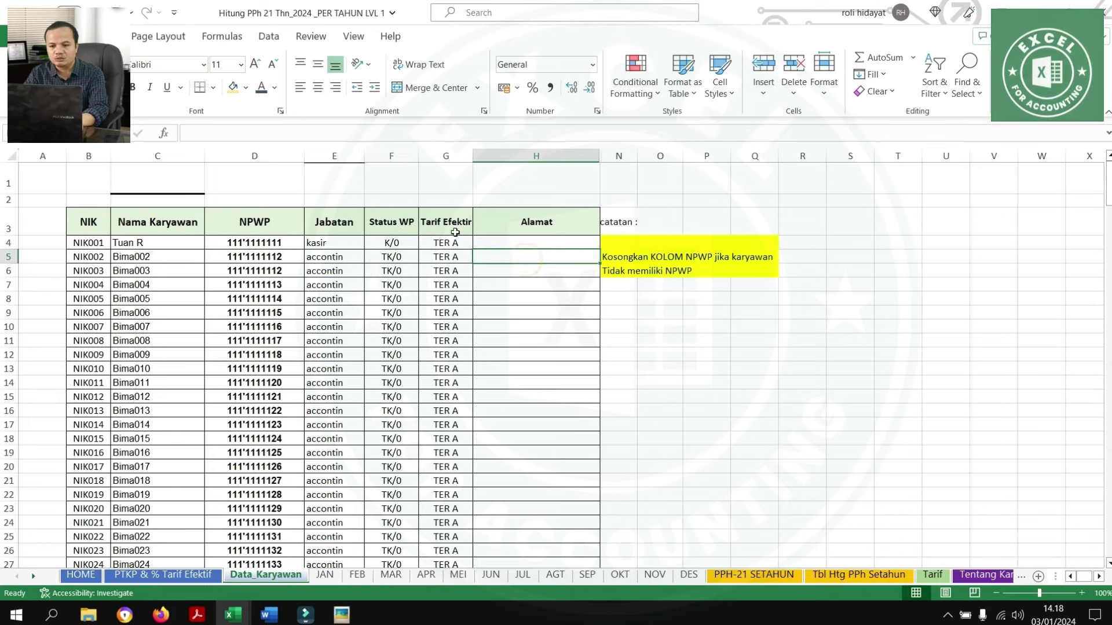
click(454, 242)
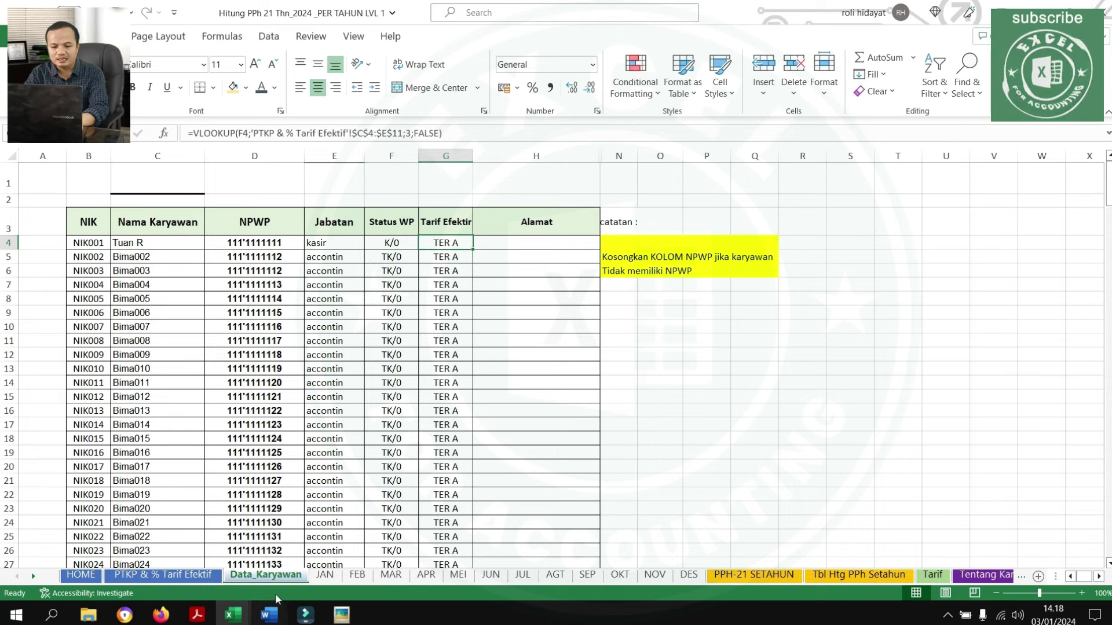
click(325, 574)
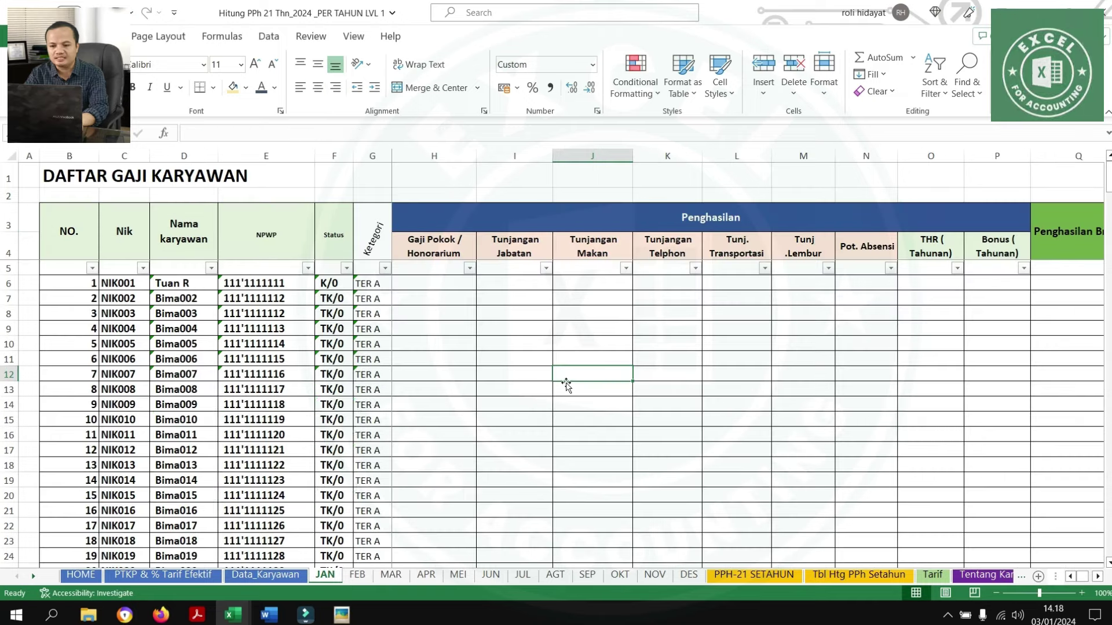
click(453, 289)
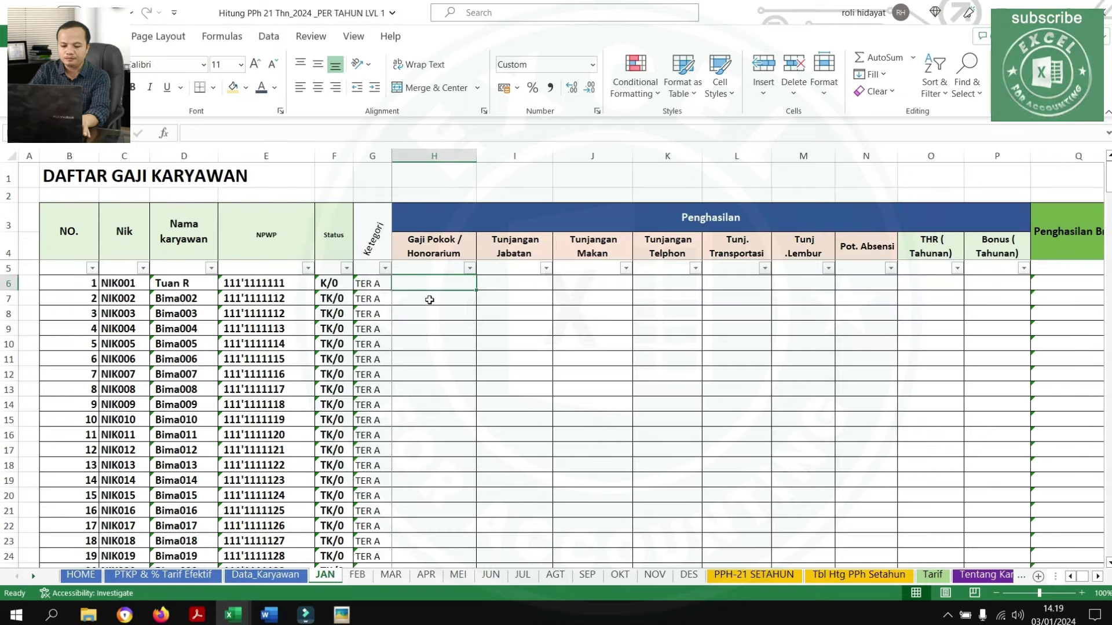
text(1000000)
key(Return)
text(10)
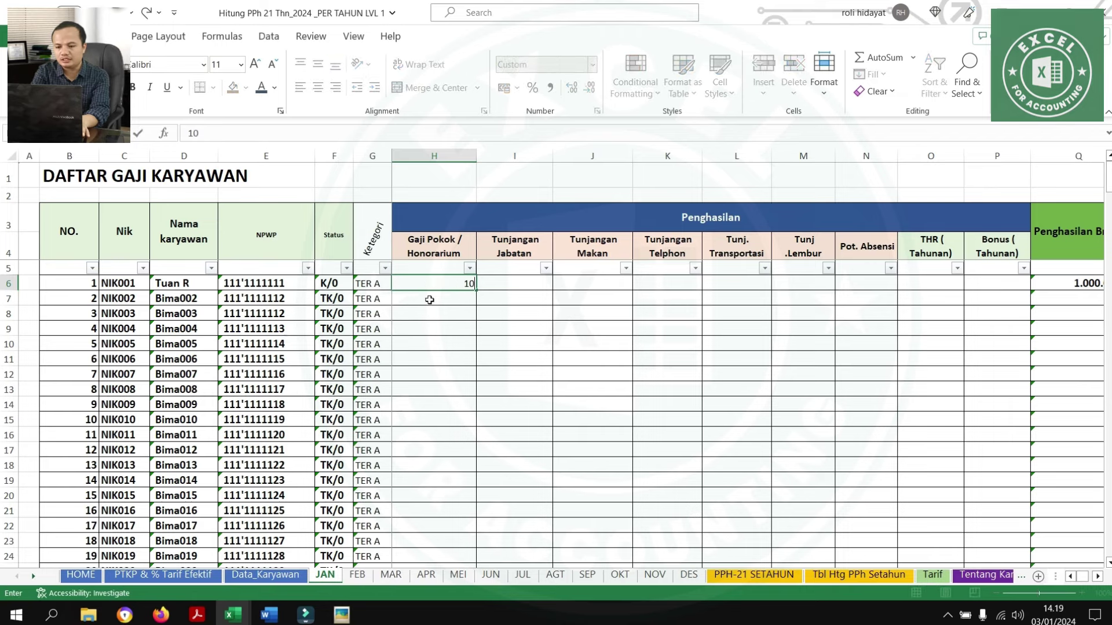
text(000000)
key(Return)
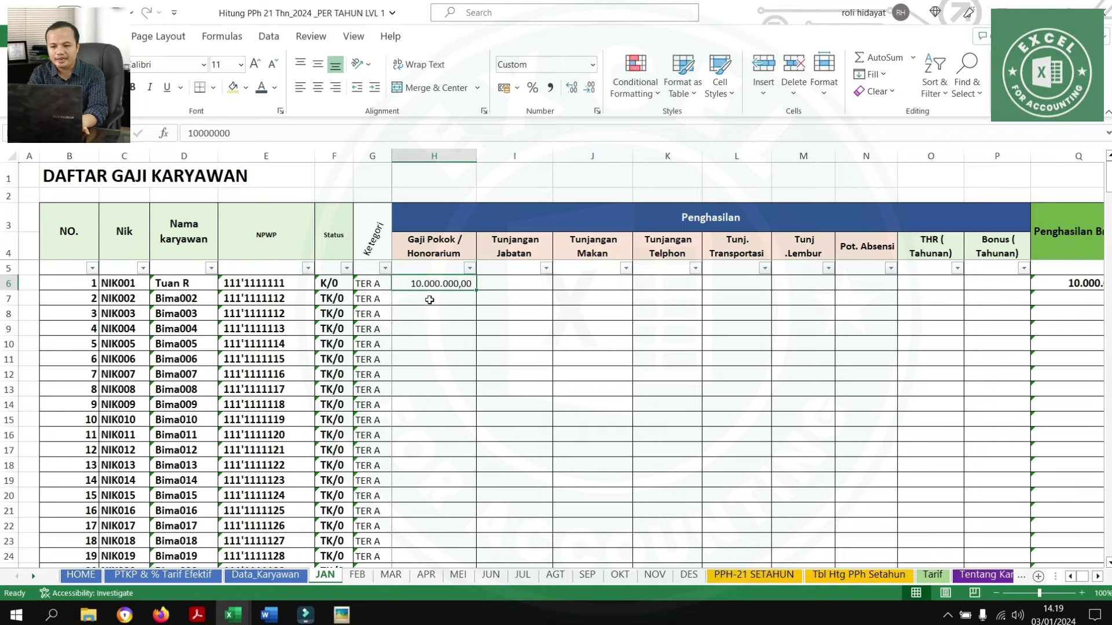
Enter a JP contribution of 100.000 and verify the gross sum and 200.000 PPh 21 formulas
key(Right)
key(Right)
key(Right)
key(Right)
key(Right)
key(Right)
key(Right)
key(Right)
key(Right)
key(Right)
key(Right)
key(Right)
key(Right)
key(Right)
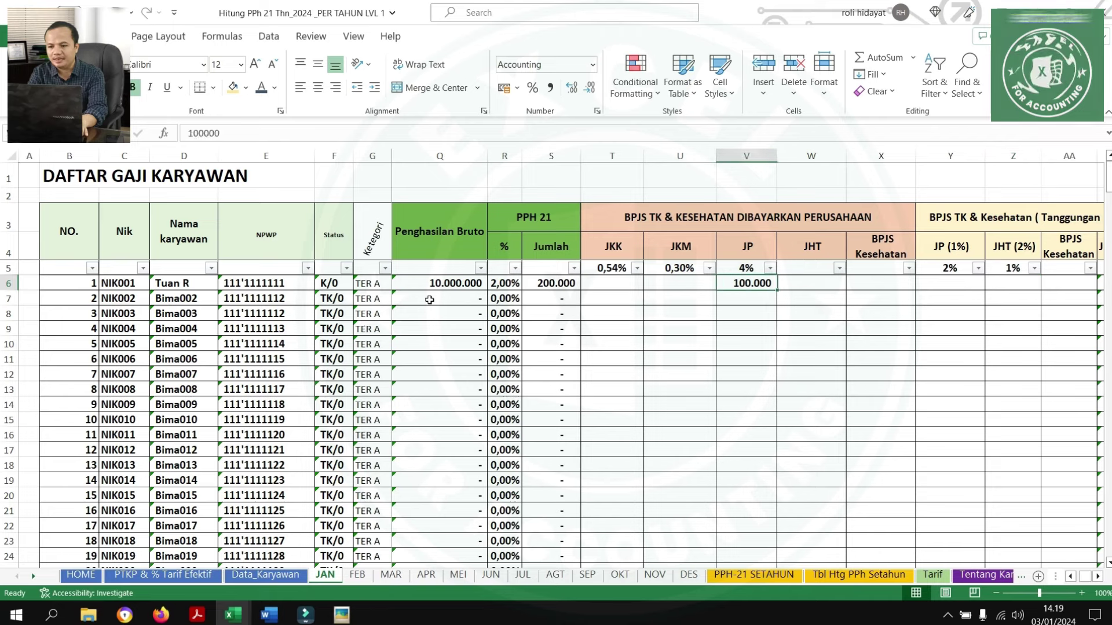
text(100.00)
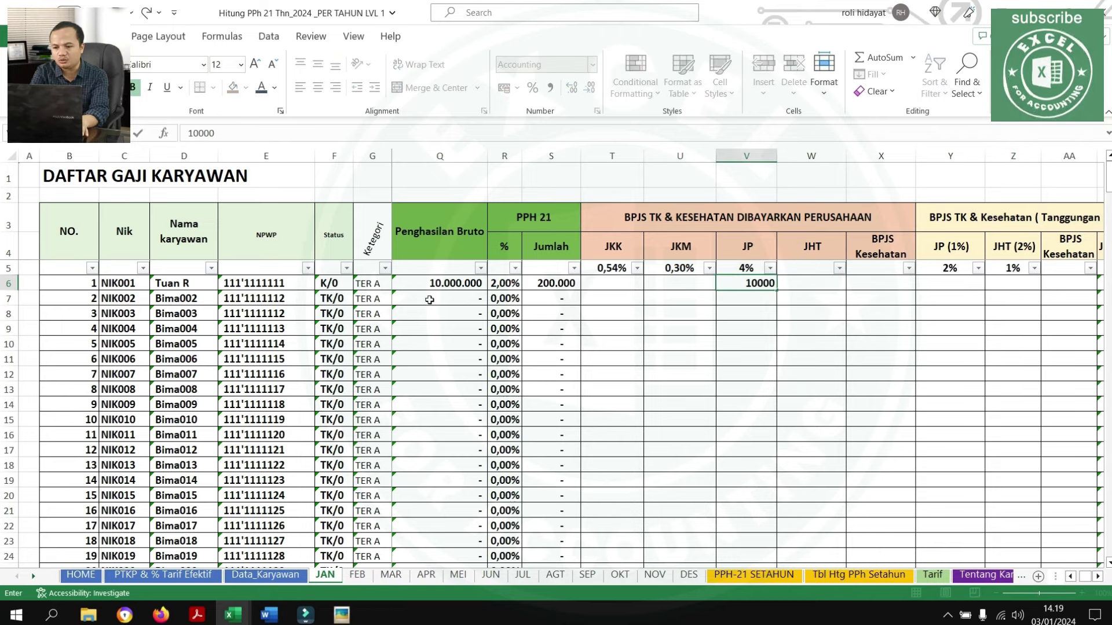
text(0)
key(Return)
key(Up)
key(Left)
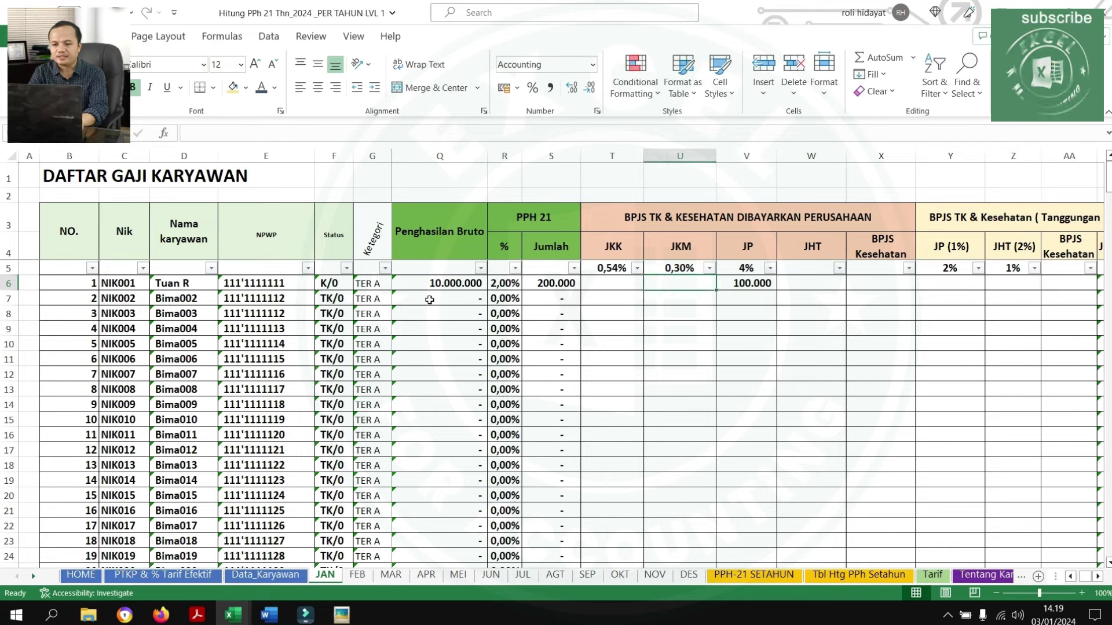
key(Left)
key(Left)
key(Left)
key(Left)
key(Left)
key(Left)
key(Left)
key(Left)
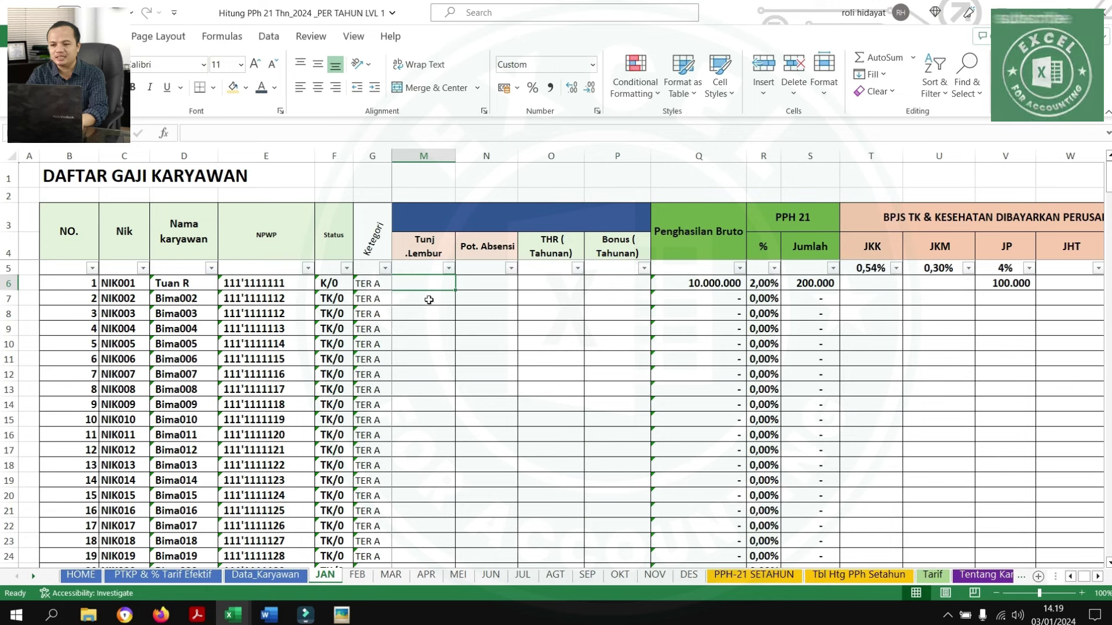
click(720, 284)
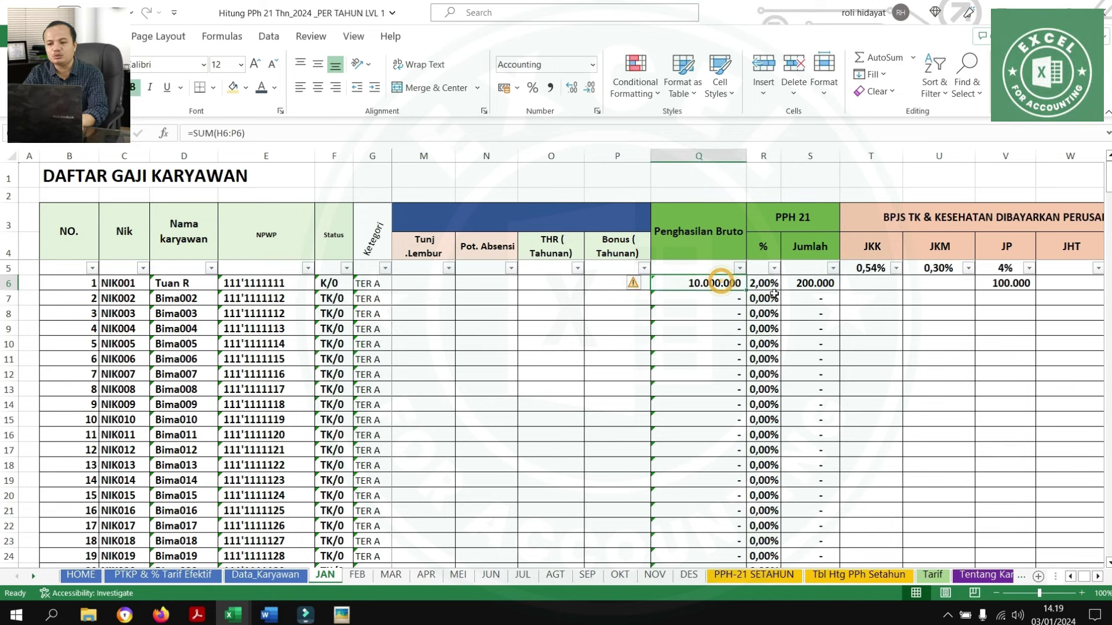
click(809, 282)
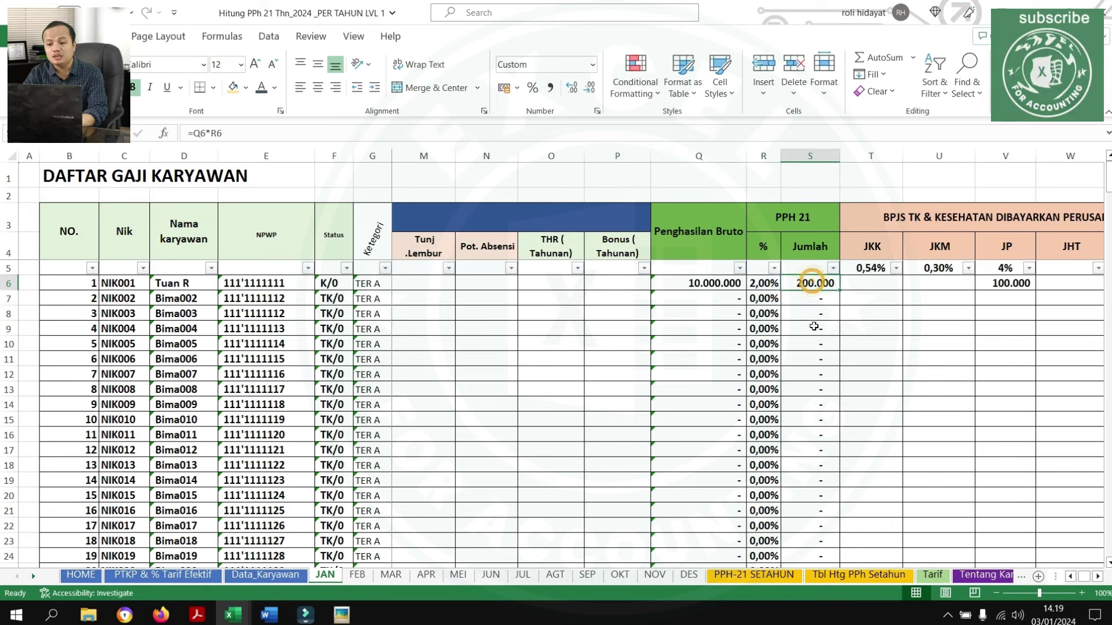
click(342, 614)
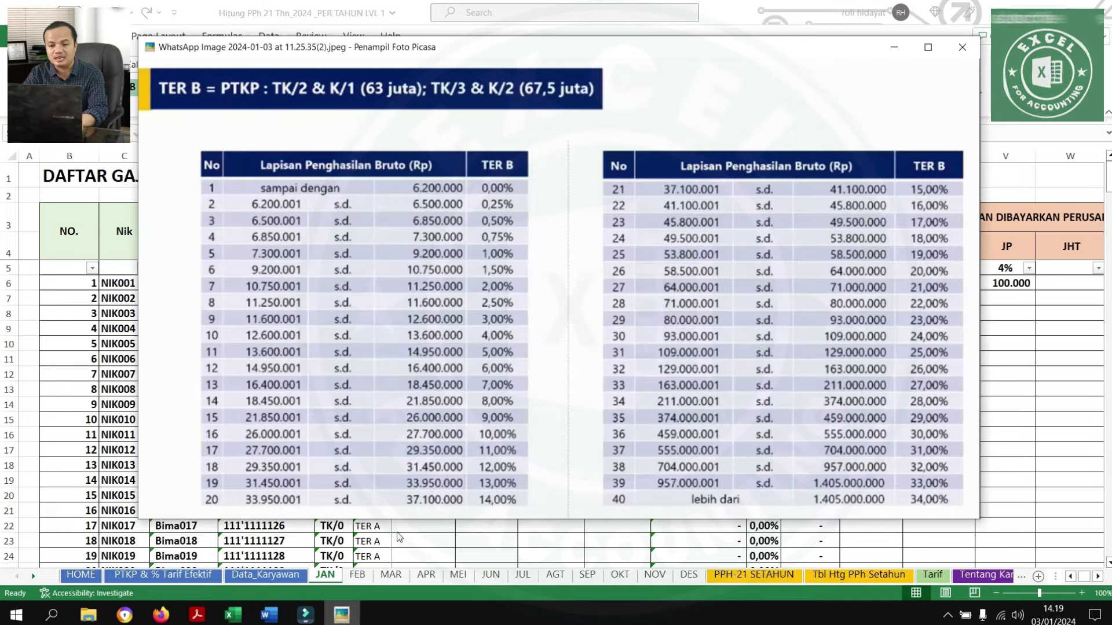
click(197, 614)
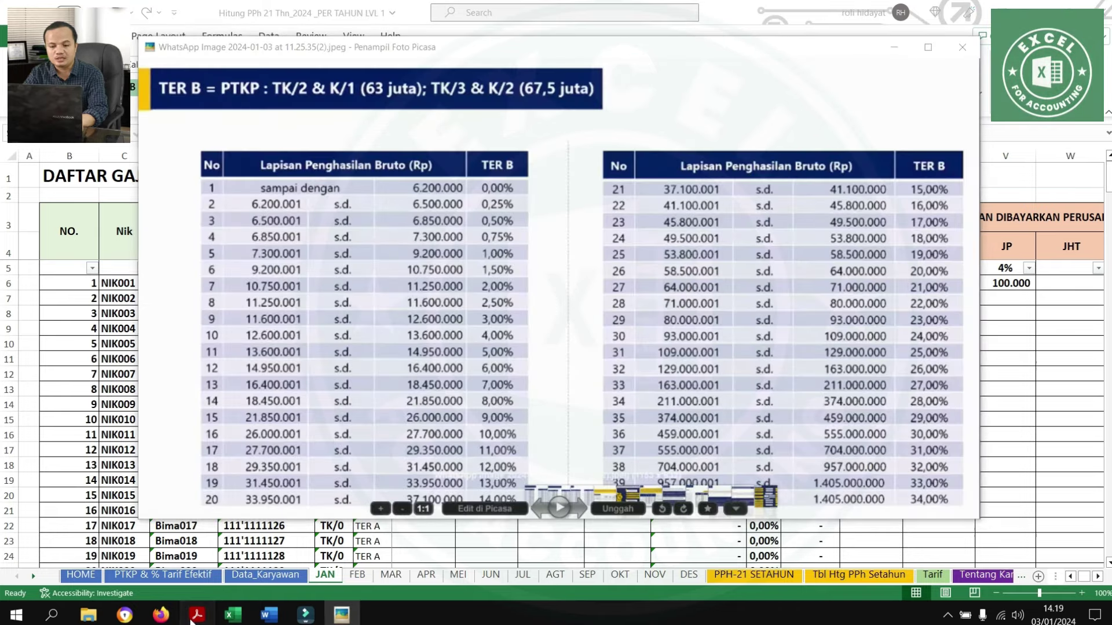
drag(626, 199, 701, 199)
click(664, 207)
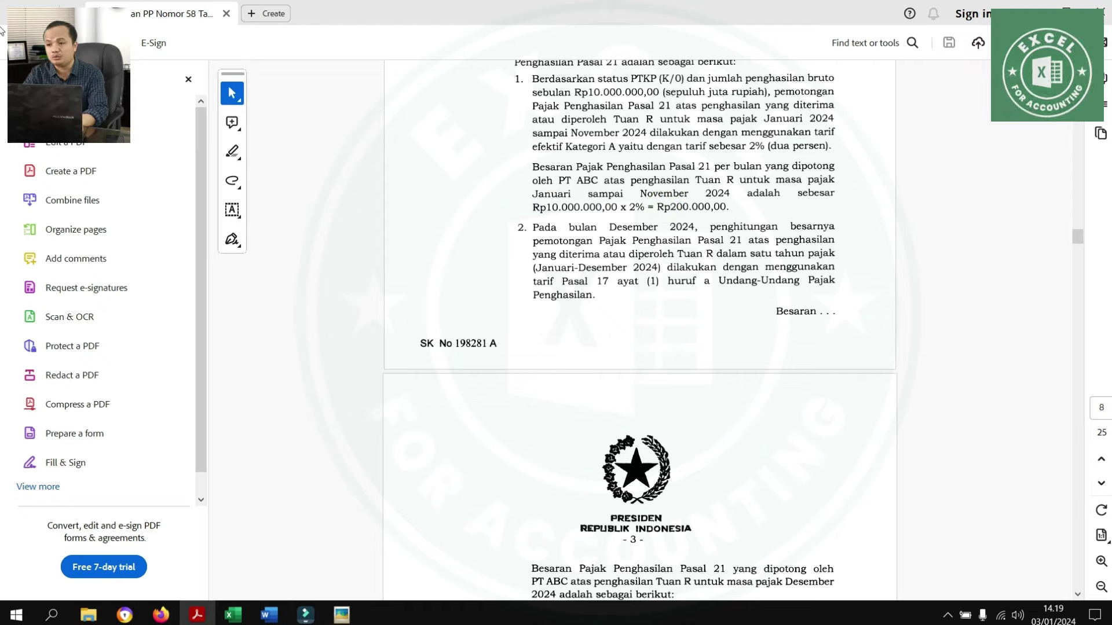
key(alt+Tab)
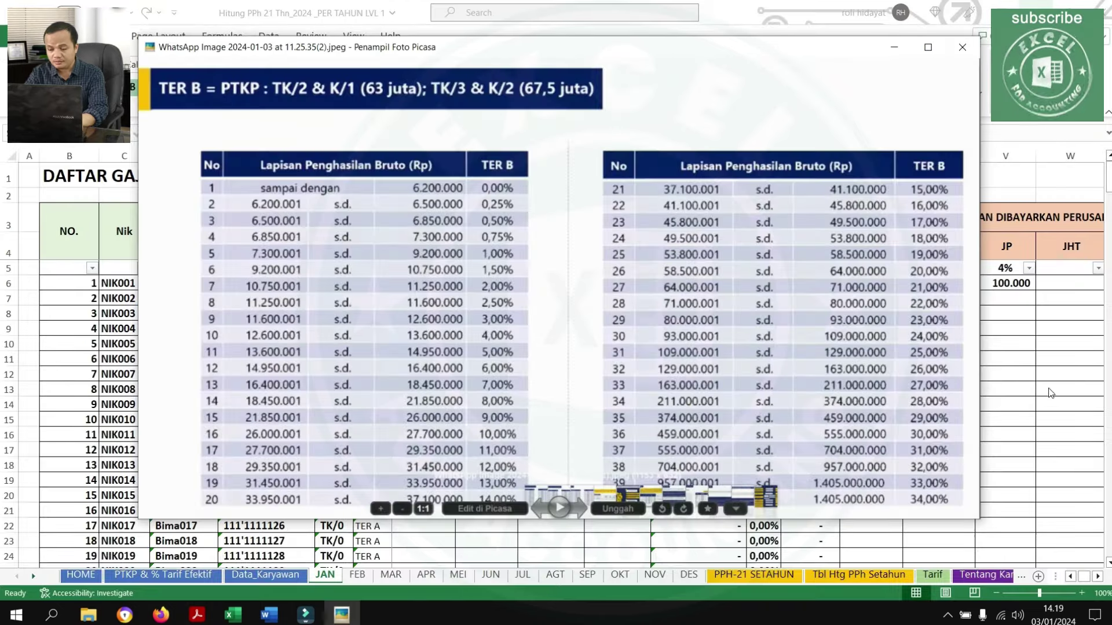
key(alt+Tab)
drag(483, 374, 40, 381)
click(442, 289)
Copy the 10.000.000 January salary and paste it into H6 on FEB, MAR, APR and MEI
key(ctrl+c)
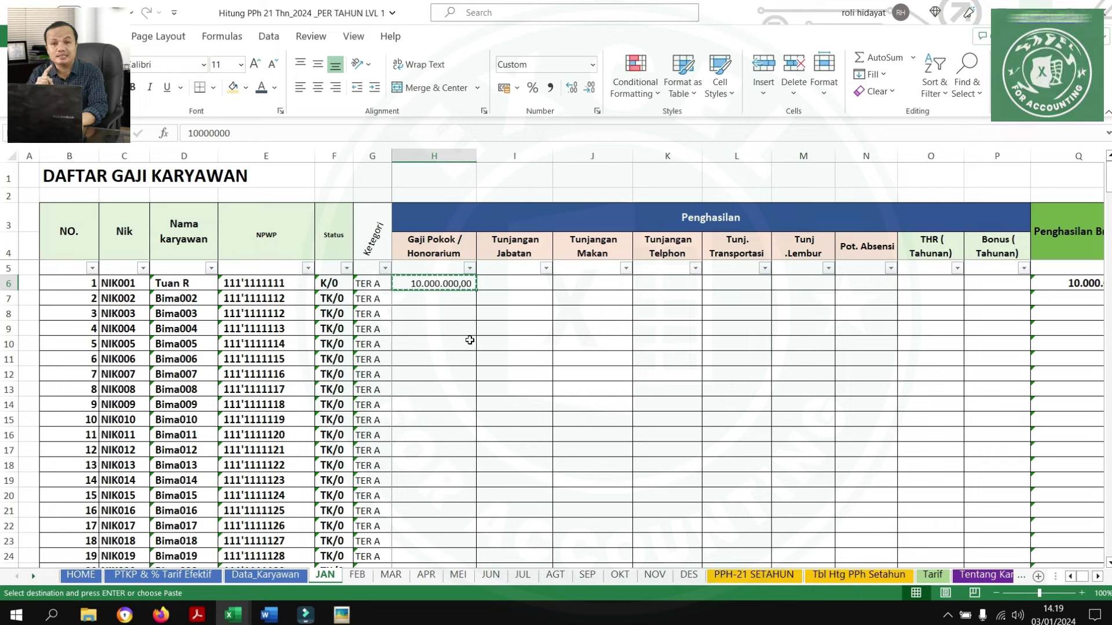
click(357, 575)
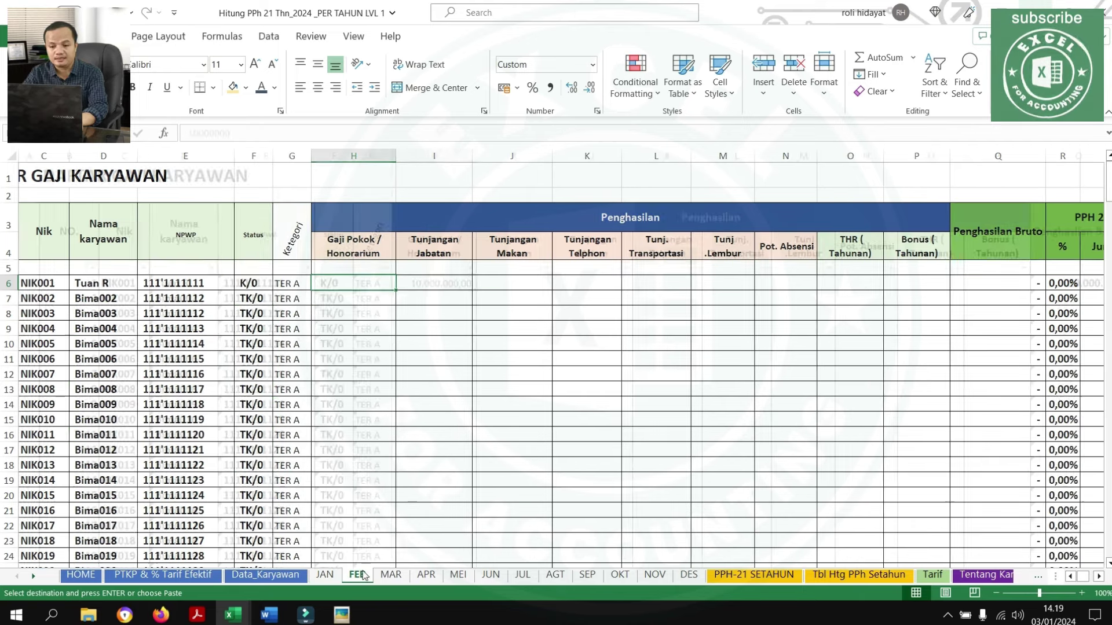
key(Return)
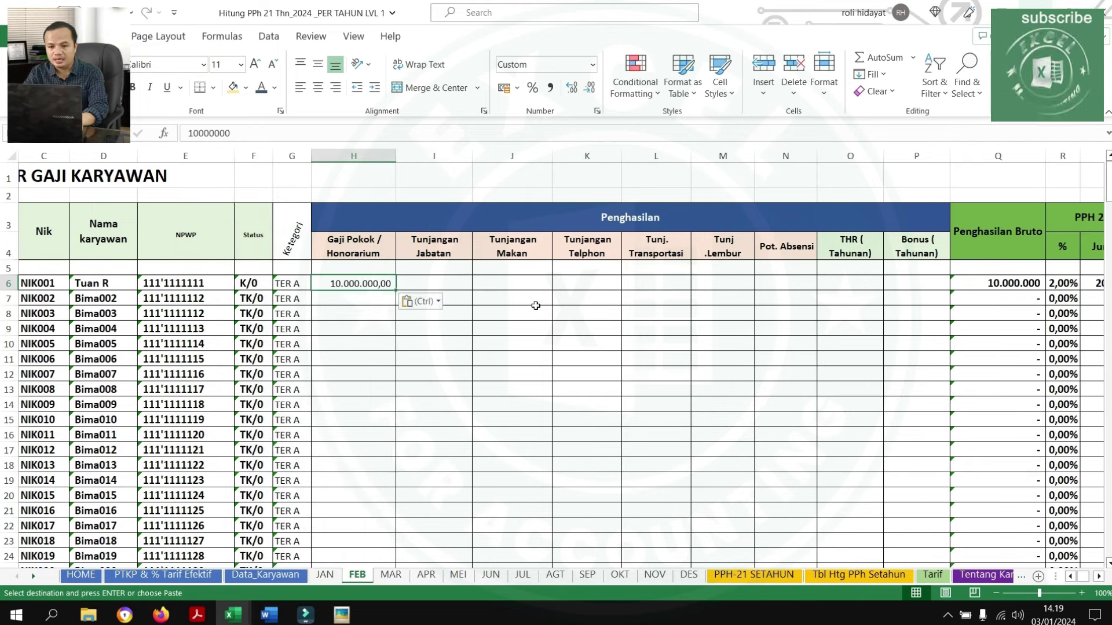
drag(645, 355, 1063, 354)
click(391, 575)
click(451, 389)
click(354, 283)
key(ctrl+v)
drag(851, 295, 858, 295)
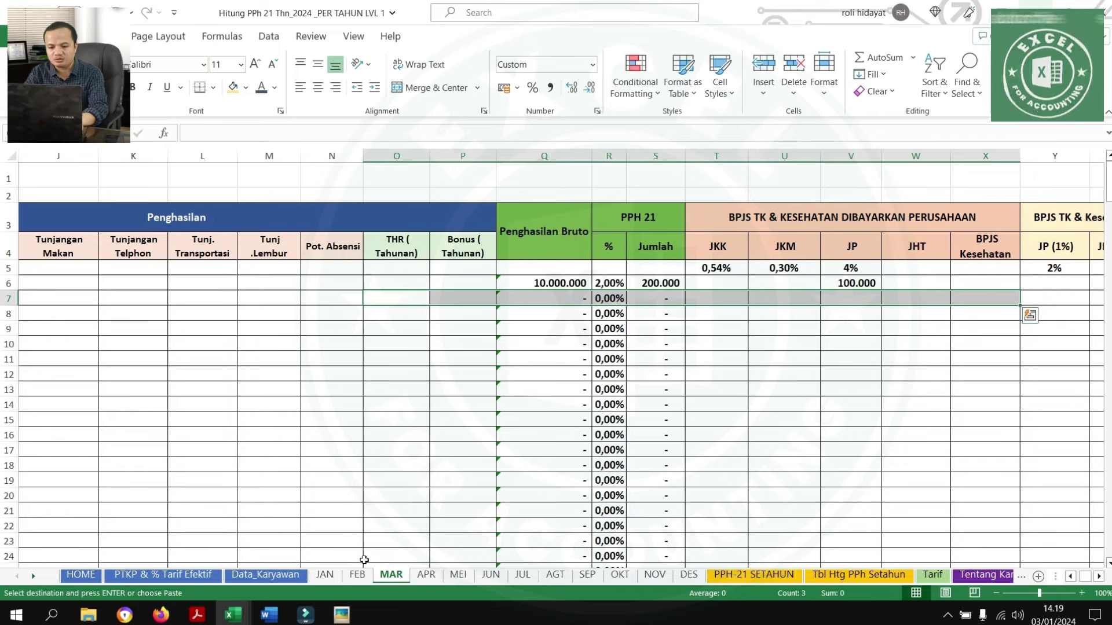
click(426, 575)
key(ctrl+v)
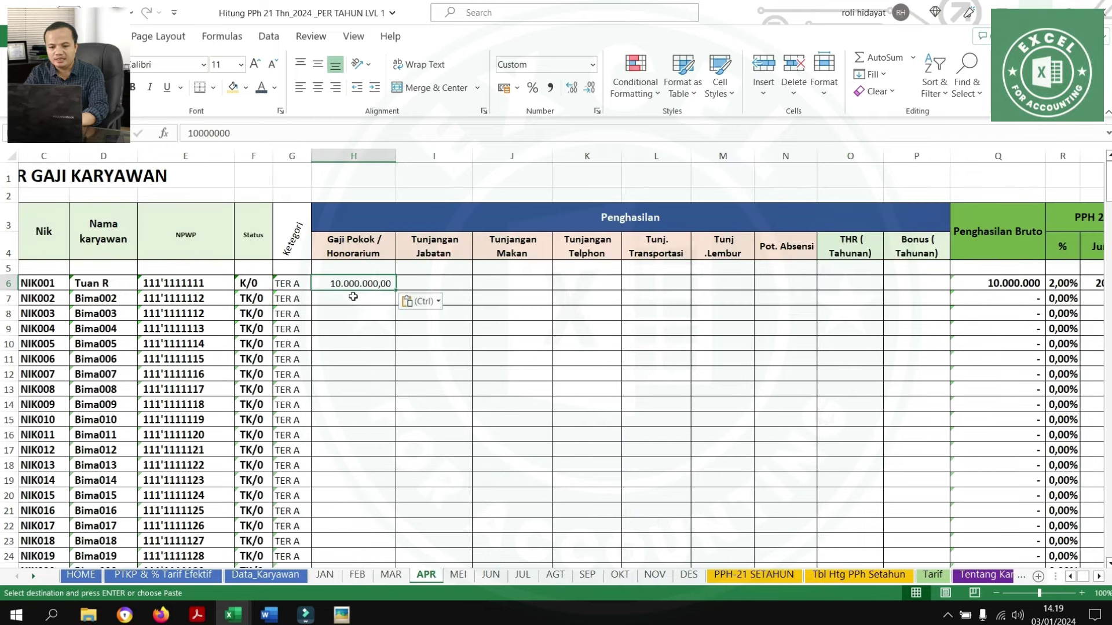
click(458, 575)
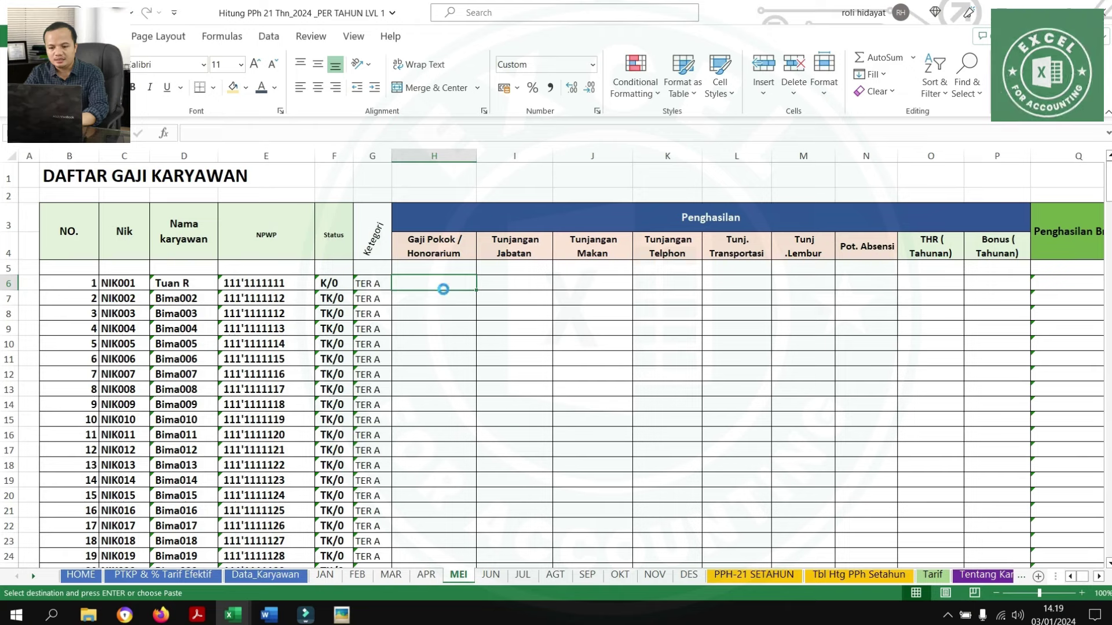
key(ctrl+v)
drag(660, 424, 1100, 389)
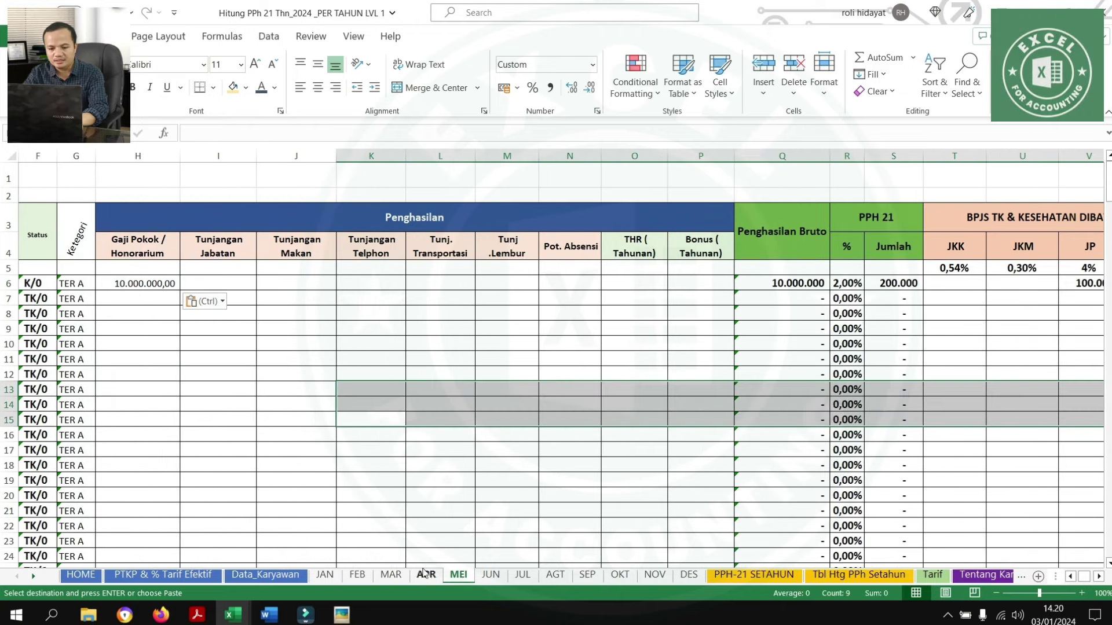
Paste the 10.000.000 salary into H6 on JUN, JUL, AGT, SEP, OKT and NOV
click(491, 575)
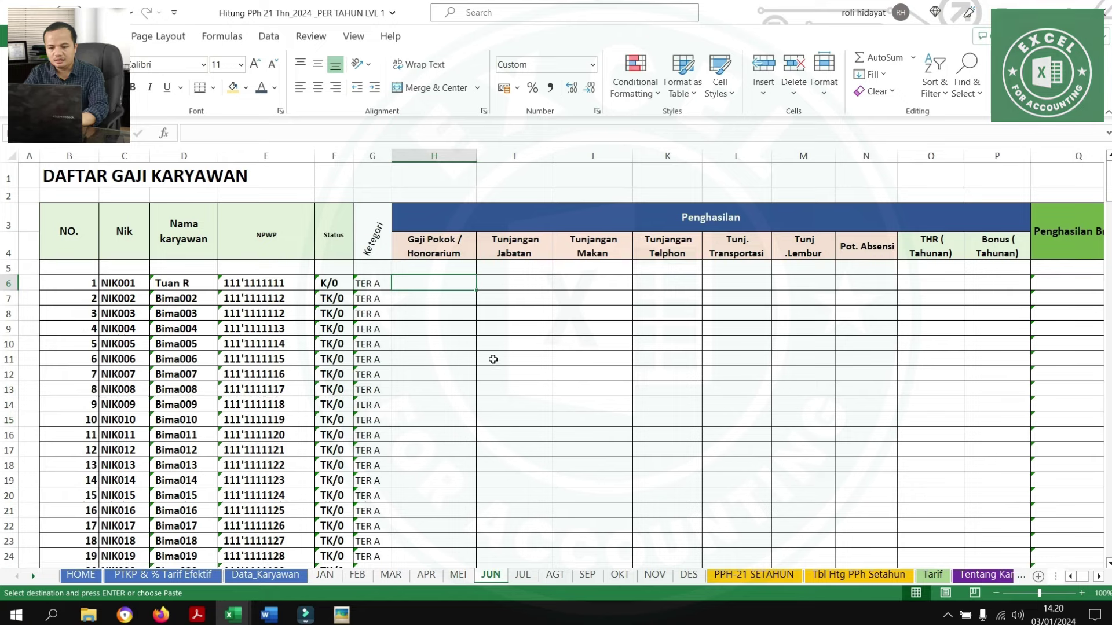
key(ctrl+v)
click(522, 574)
key(Return)
click(554, 575)
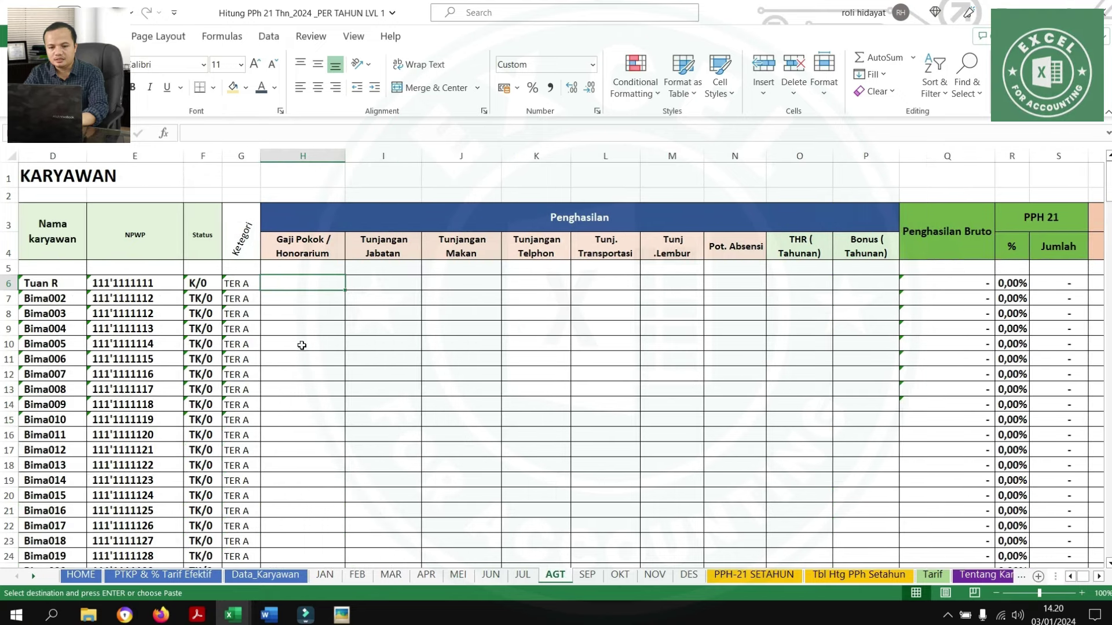
key(ctrl+v)
click(587, 575)
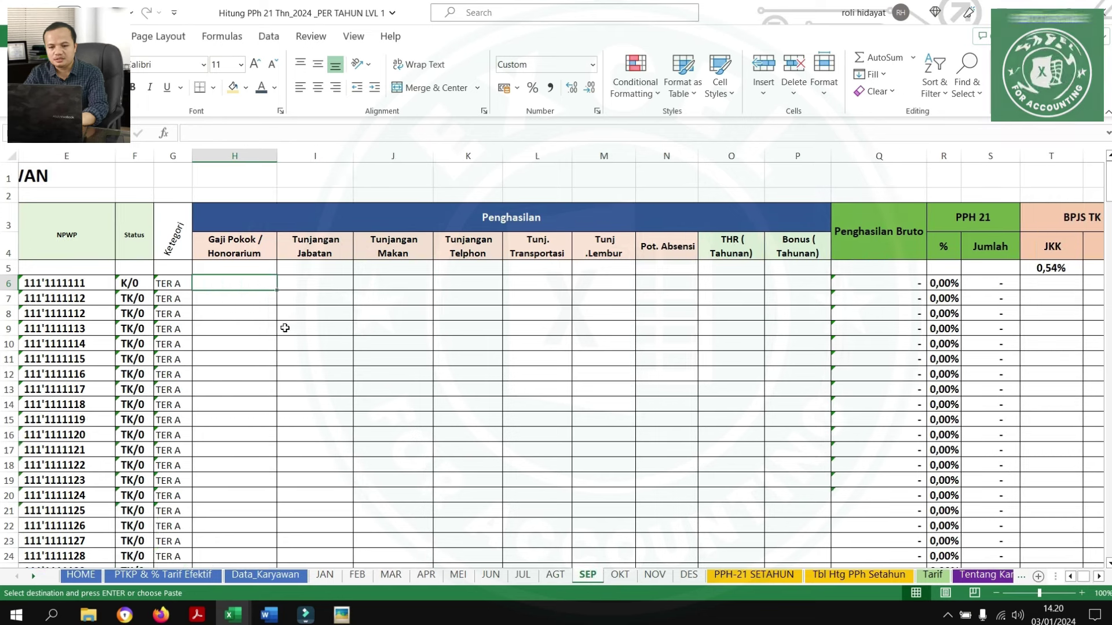
key(ctrl+v)
click(620, 575)
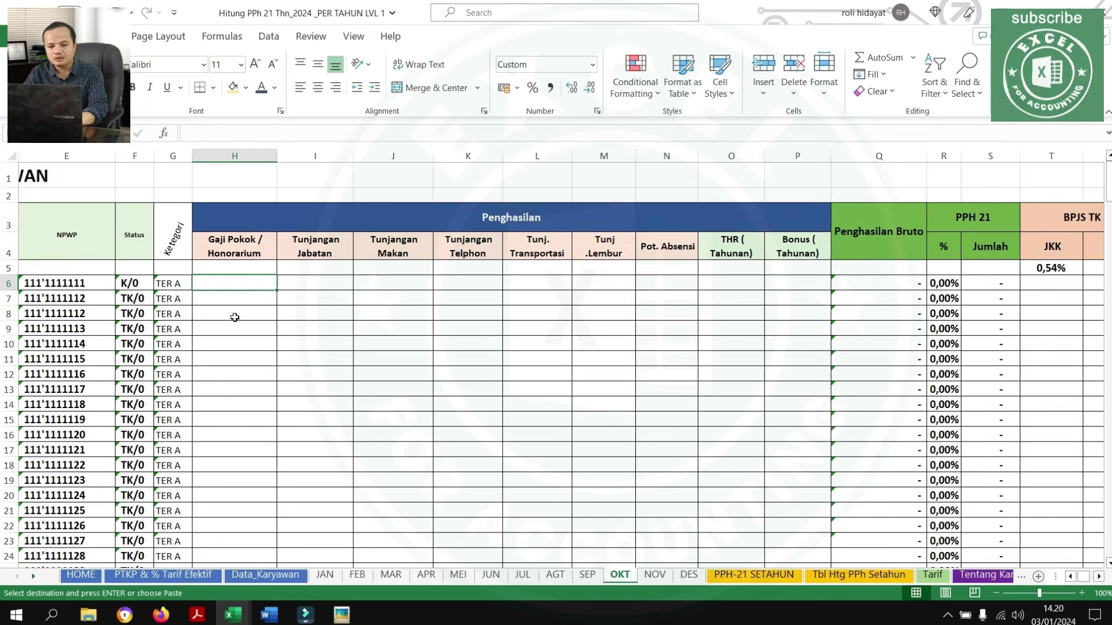
key(ctrl+v)
click(654, 575)
key(ctrl+v)
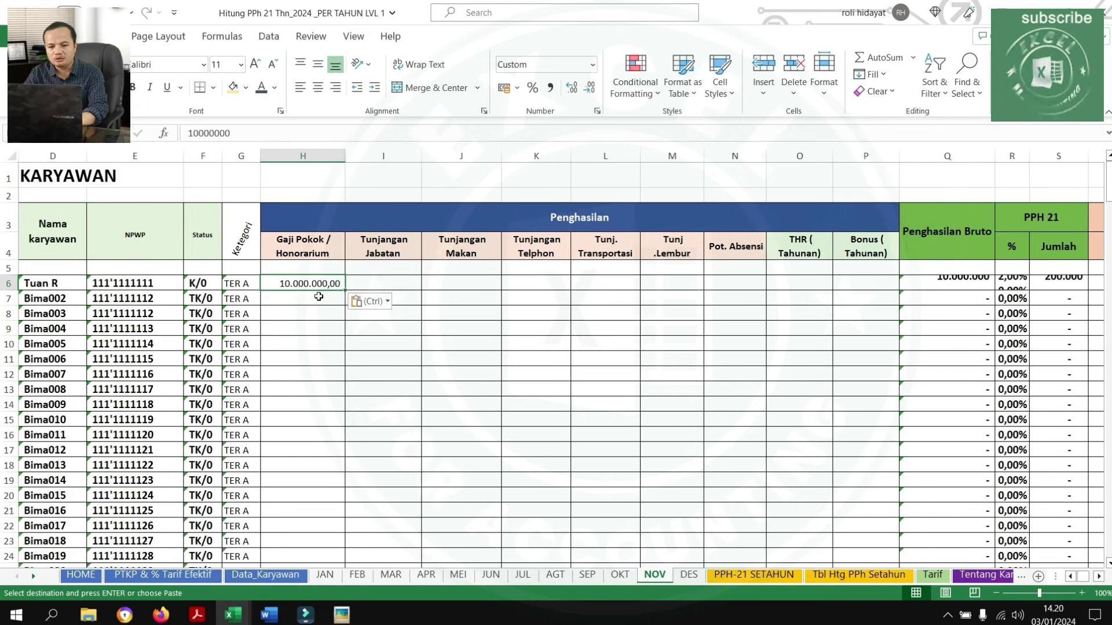
Paste the salary into DES cell H6 and recheck the NOV sheet's result
click(688, 575)
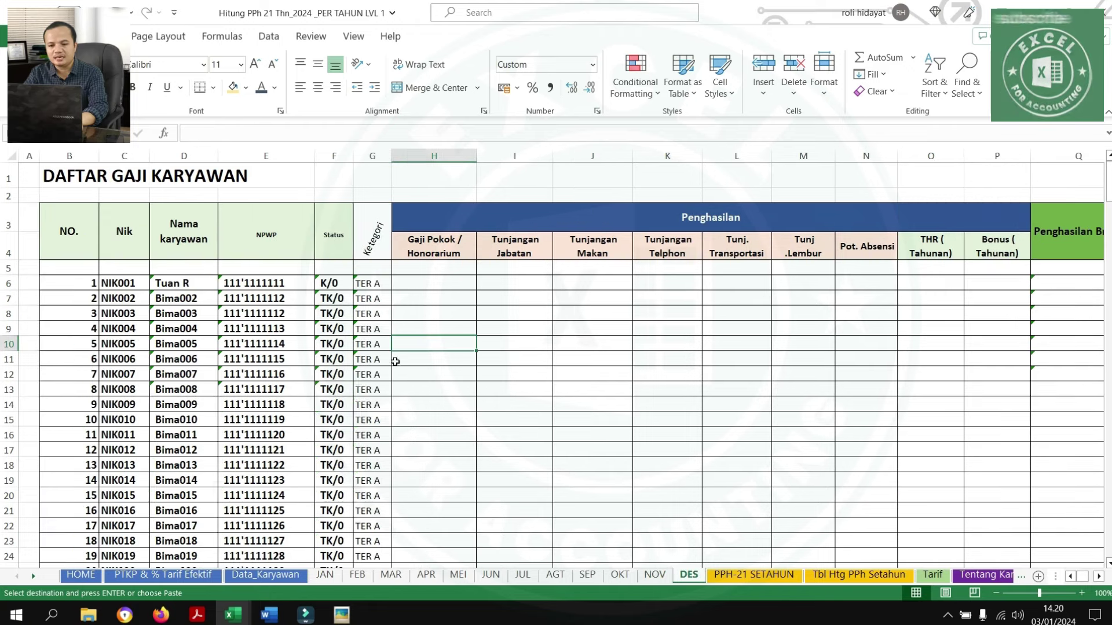
click(415, 284)
key(ctrl+v)
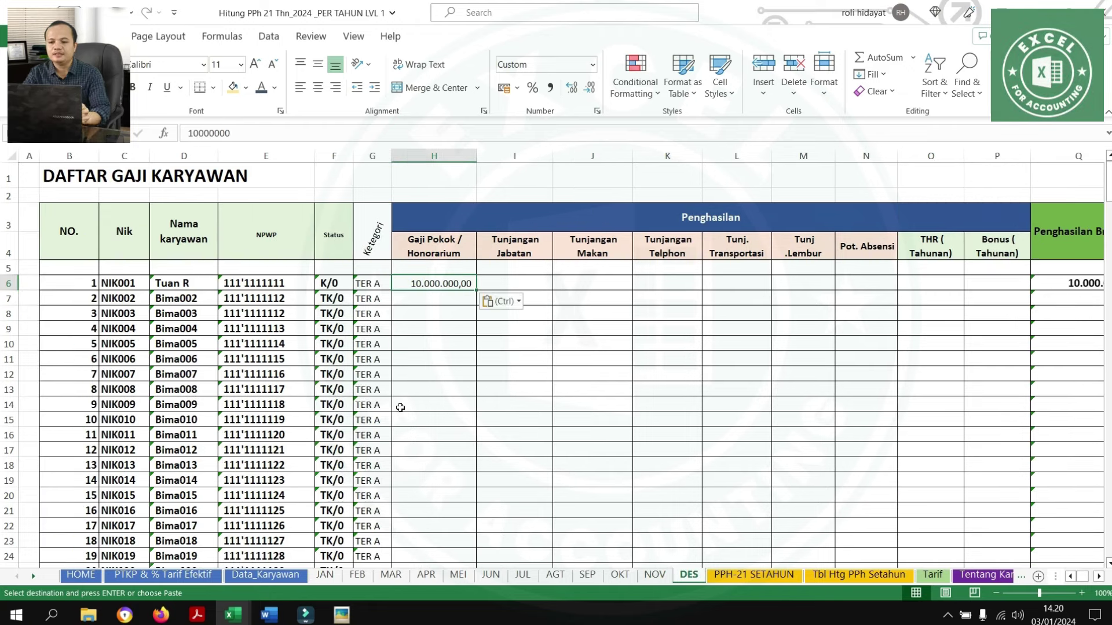
click(400, 405)
click(654, 574)
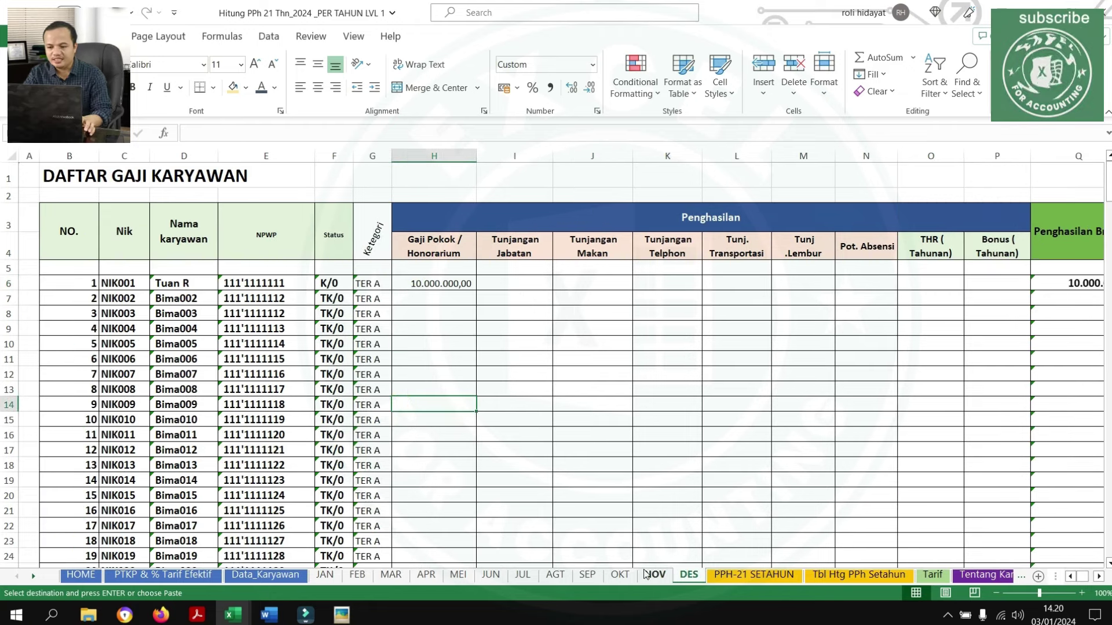
drag(849, 316, 1089, 328)
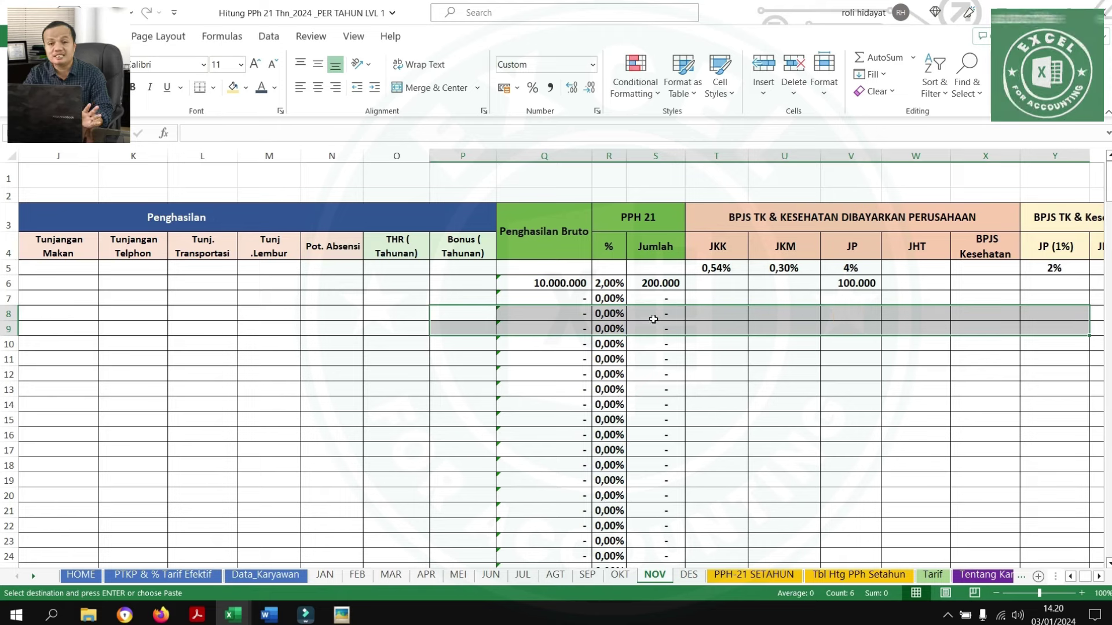
key(ctrl+v)
click(688, 575)
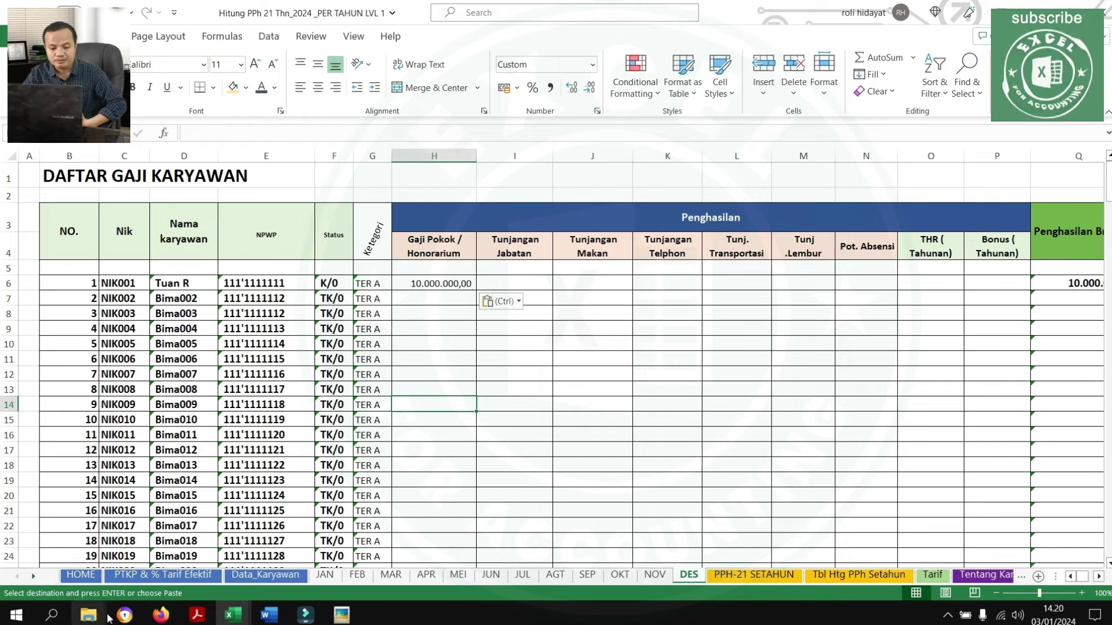
Highlight the December example's Biaya jabatan line and 5% x Rp120.000.000,00 computation in the PDF
click(197, 615)
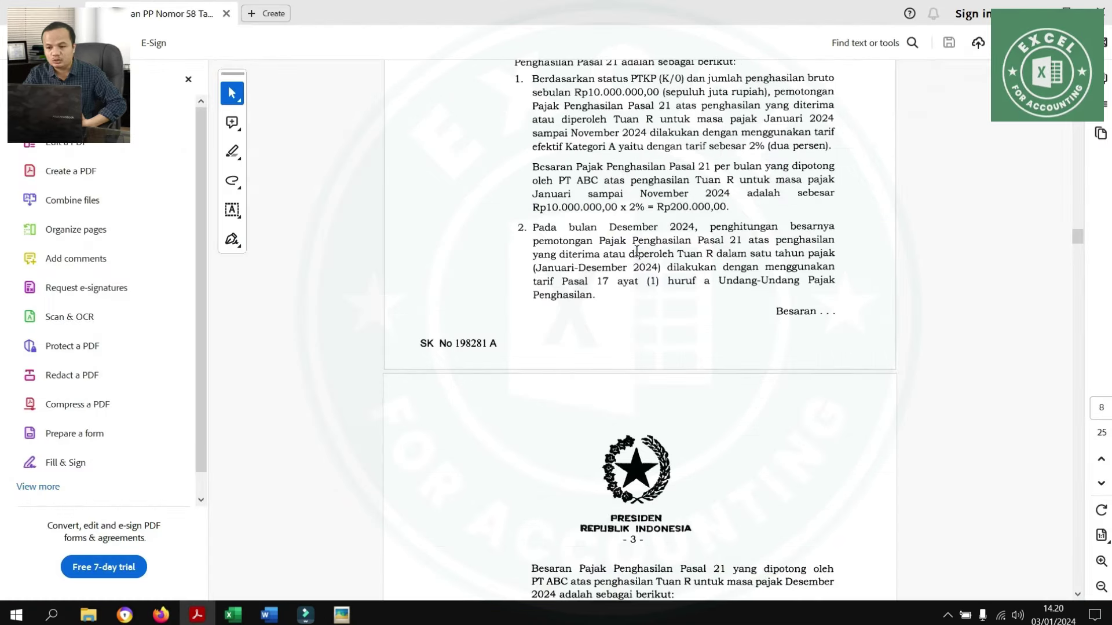
scroll(636, 251, down, 8)
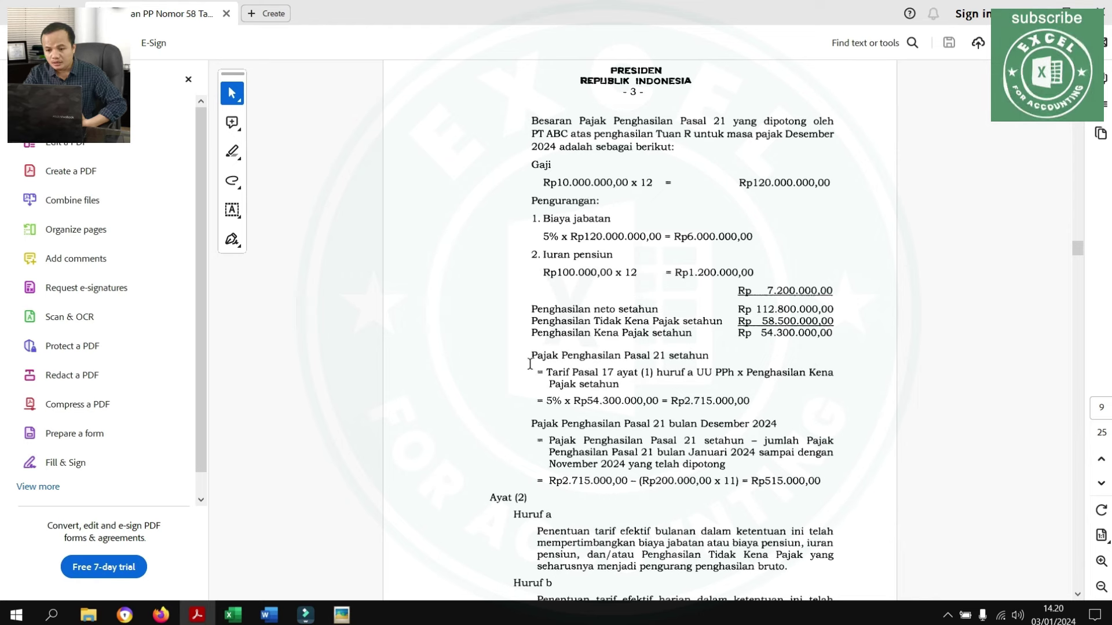
scroll(559, 396, down, 3)
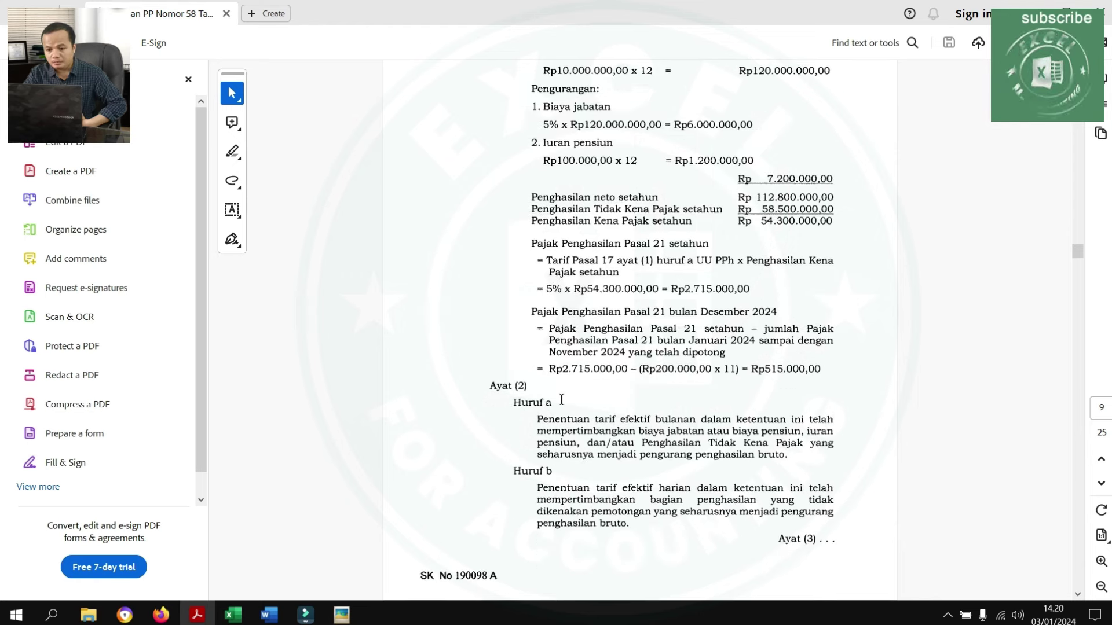
scroll(565, 396, up, 2)
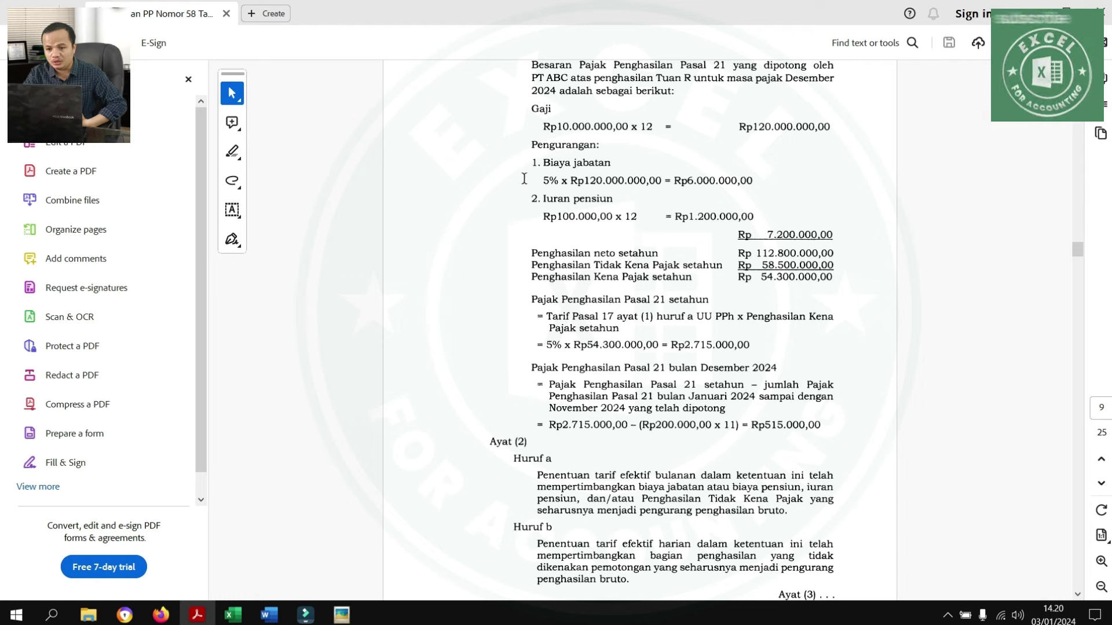
drag(541, 168, 746, 181)
click(619, 217)
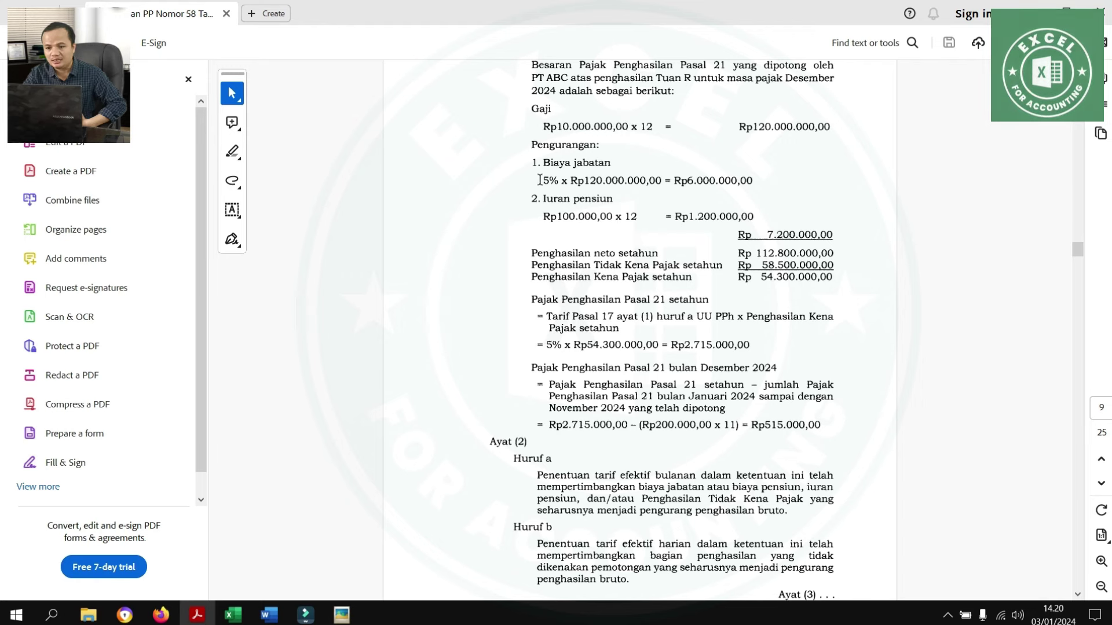
drag(540, 180, 624, 180)
click(619, 216)
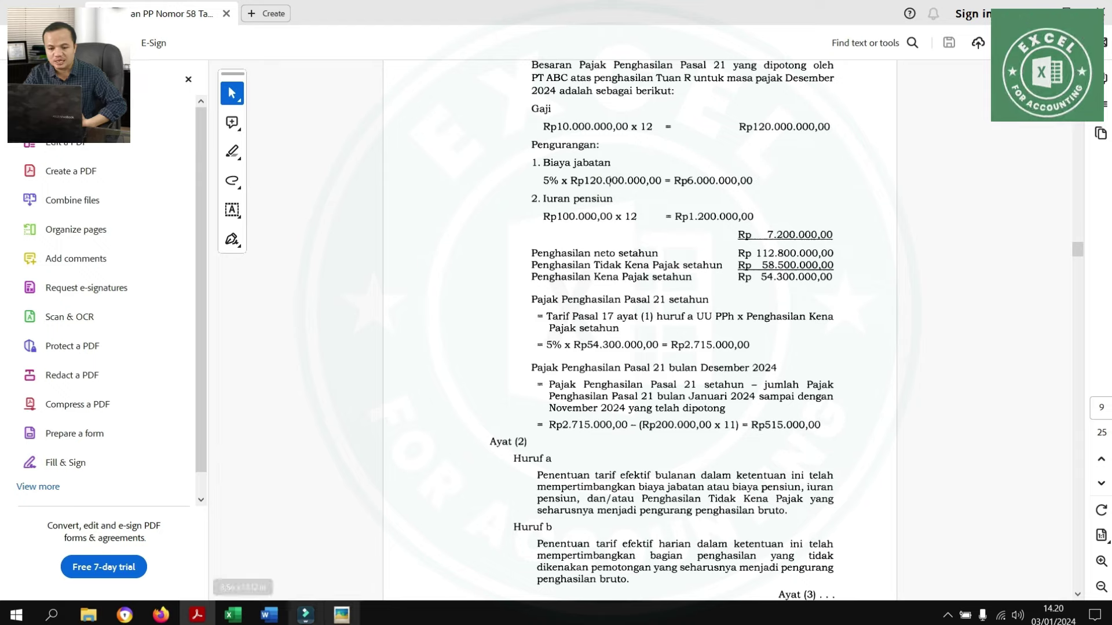
mouse_move(232, 614)
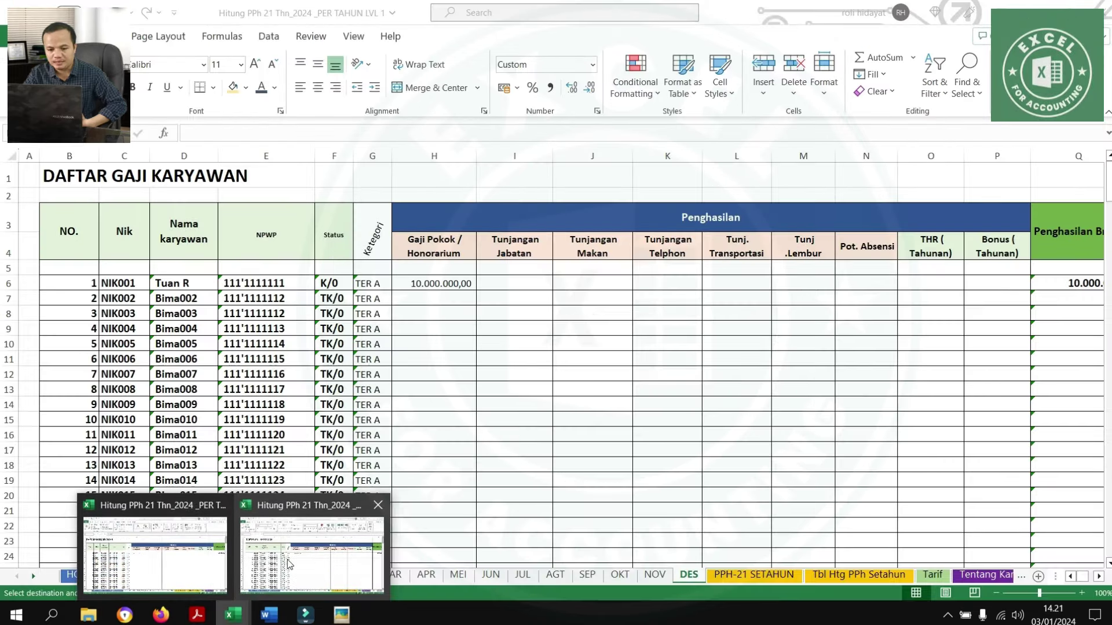
On PPH-21 SETAHUN, inspect Tuan R's PTKP, annual gross and yearly allowance totals in row 6
click(292, 559)
click(754, 575)
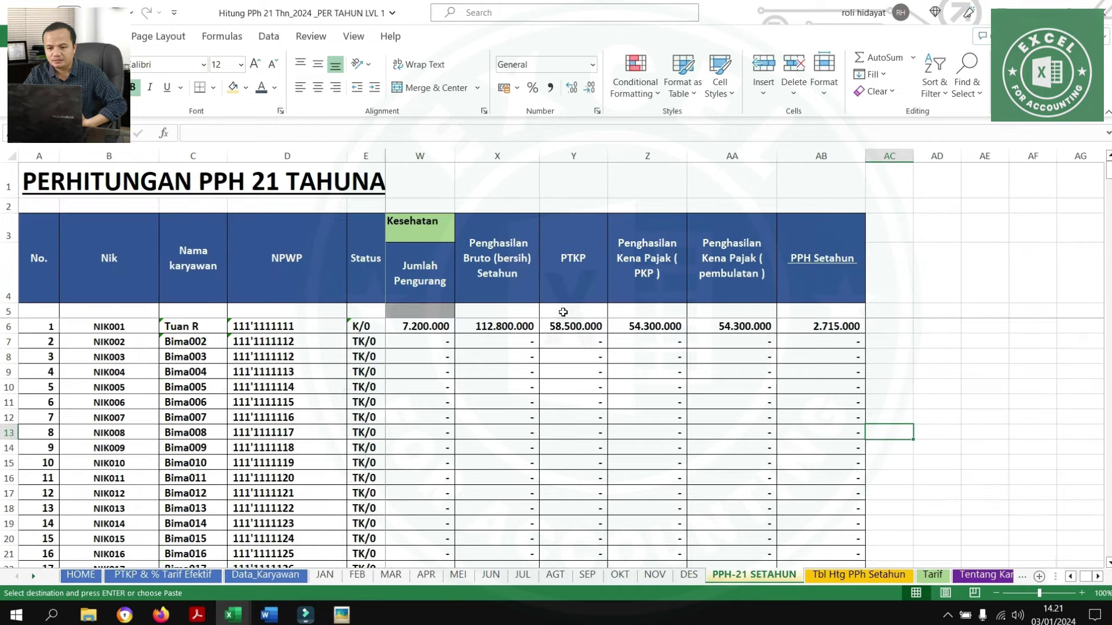
click(552, 329)
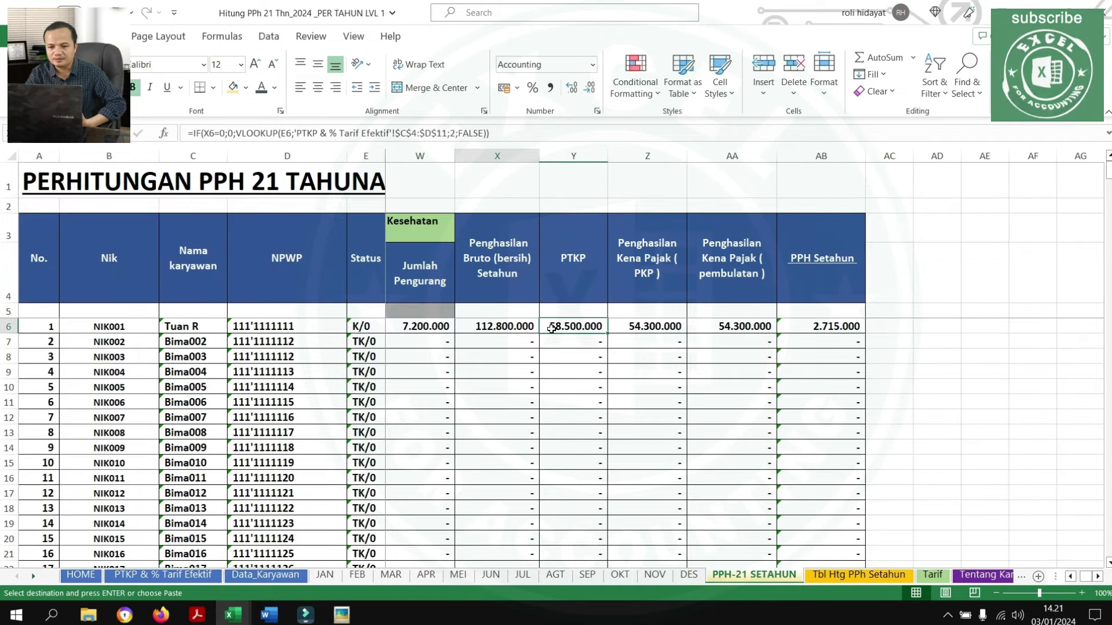
key(Left)
key(Left)
key(Left)
key(Left)
key(Left)
key(Left)
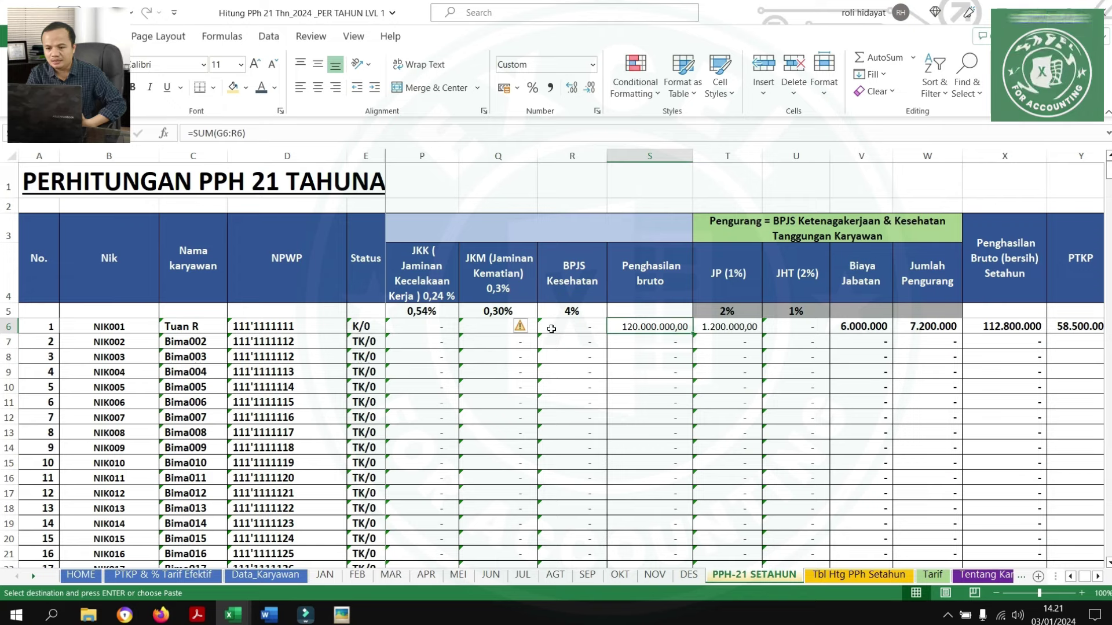
key(Left)
key(Left)
key(Left)
key(Left)
key(Left)
key(Right)
key(Right)
key(Right)
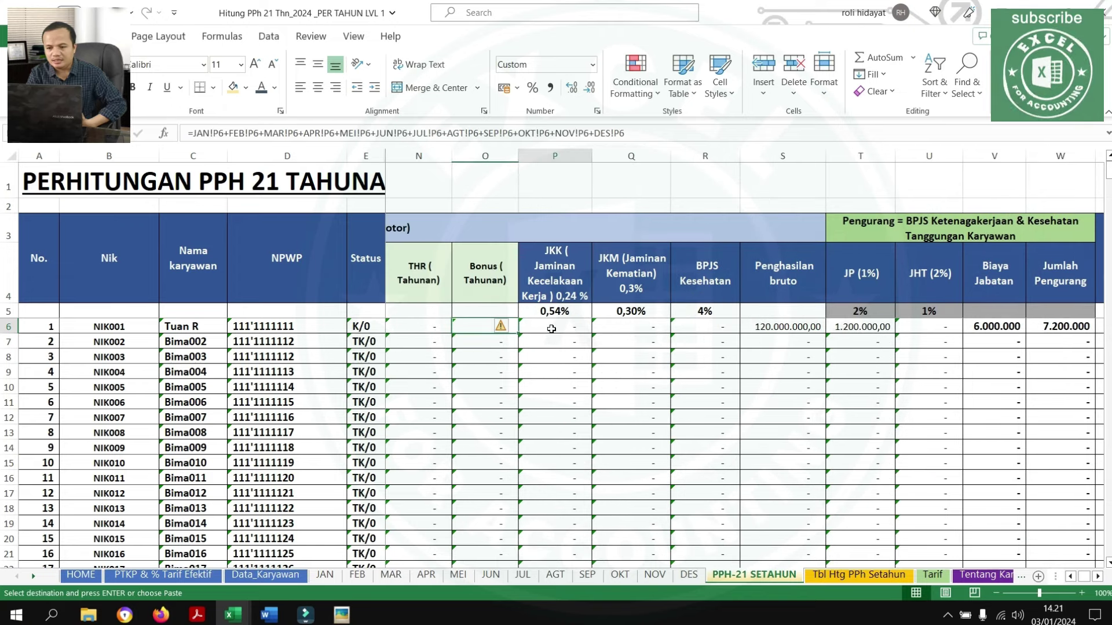
Check the yearly salary, JP total and capped Biaya Jabatan formulas in row 6
key(Left)
key(Left)
key(Left)
key(Left)
key(Left)
key(Left)
key(Left)
key(Left)
key(Left)
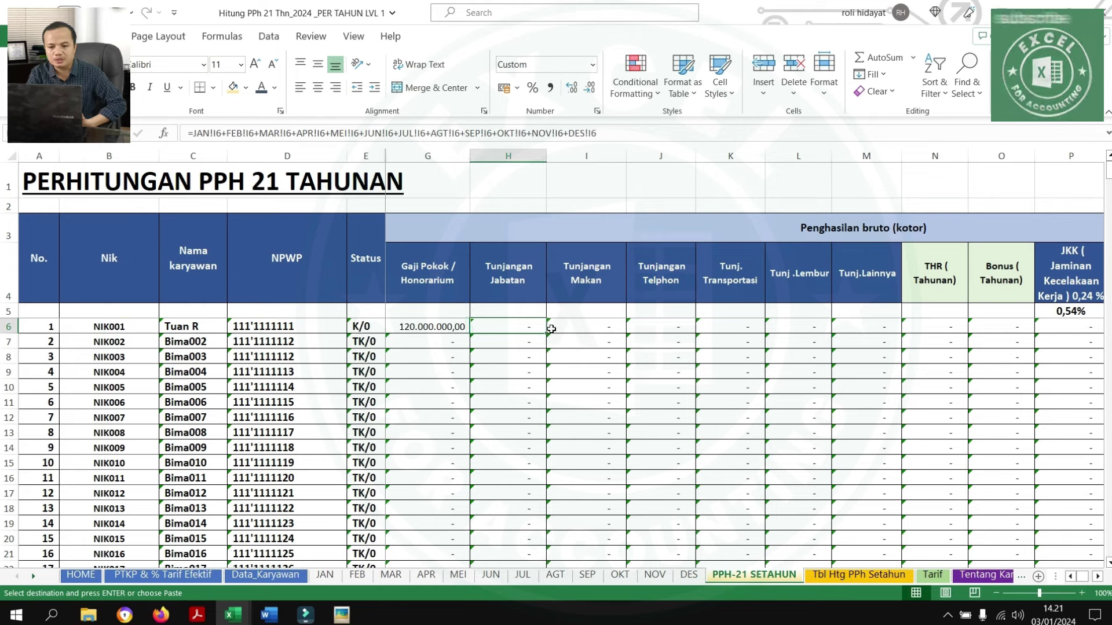
key(Left)
key(Right)
key(Right)
key(Right)
key(Right)
key(Right)
key(Right)
key(Right)
key(Right)
key(Right)
key(Right)
key(Right)
key(Right)
key(Right)
key(Right)
key(Right)
key(Right)
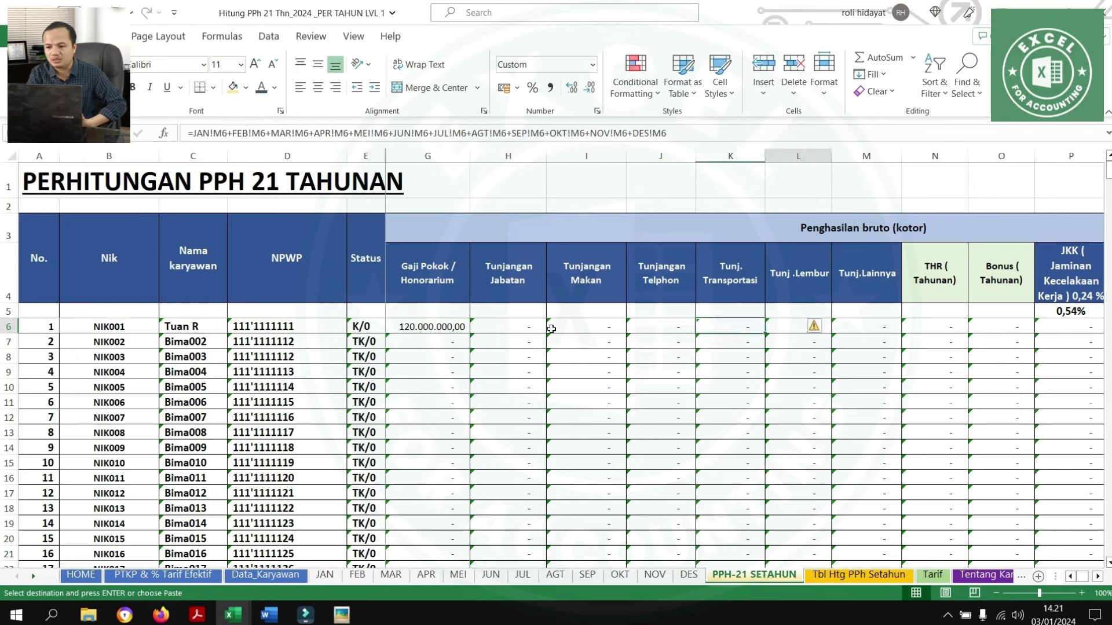
key(Right)
key(Right)
key(Right)
key(Left)
key(Left)
key(Left)
key(Left)
key(Left)
key(Left)
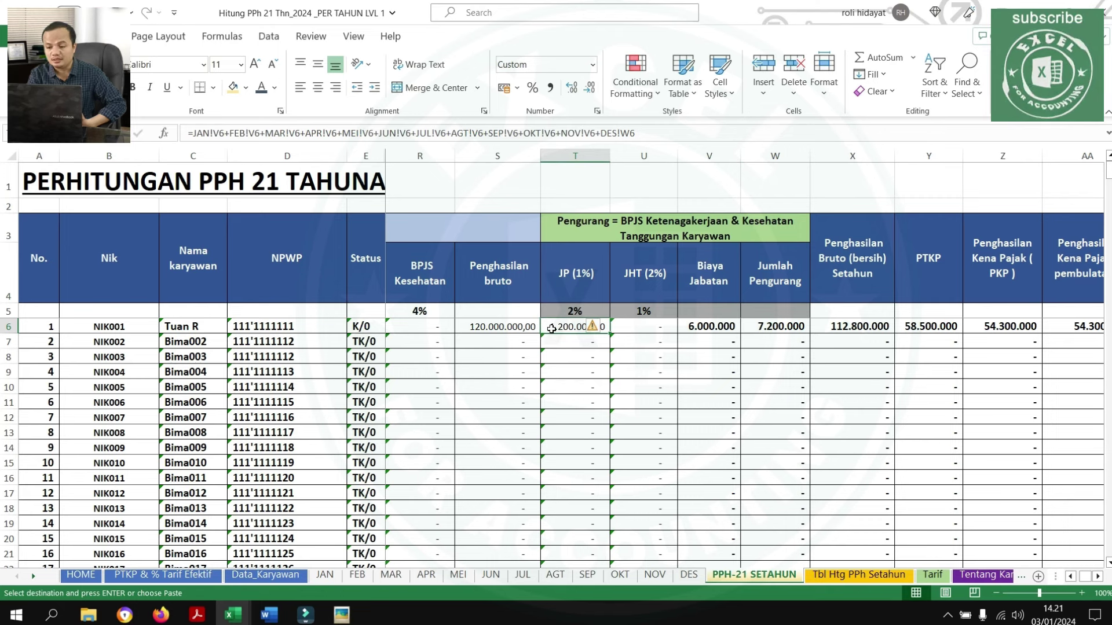
key(Right)
key(Right)
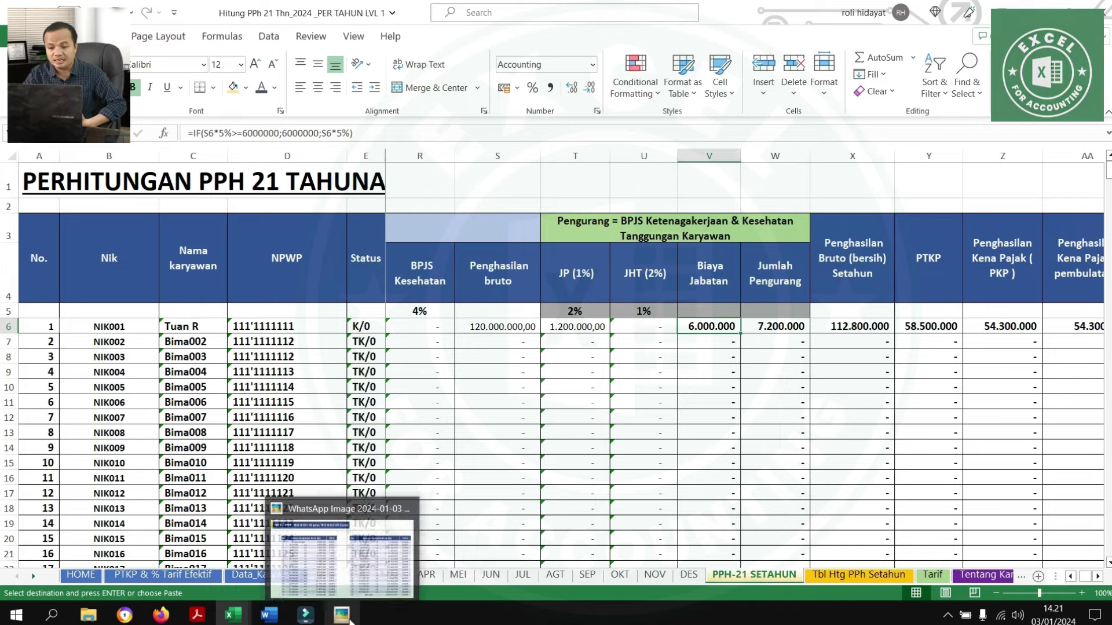
click(199, 613)
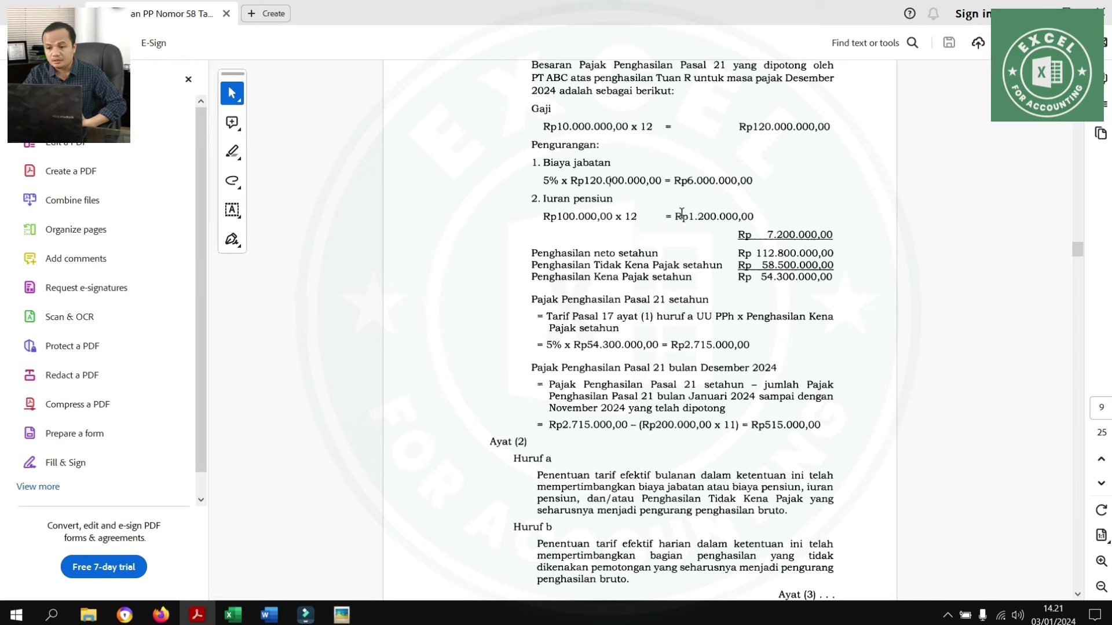
Highlight the Rp6.000.000,00 position-cost figure in the PDF, then bring up the TER B image
mouse_move(671, 180)
mouse_down()
mouse_move(784, 179)
mouse_move(760, 184)
mouse_up()
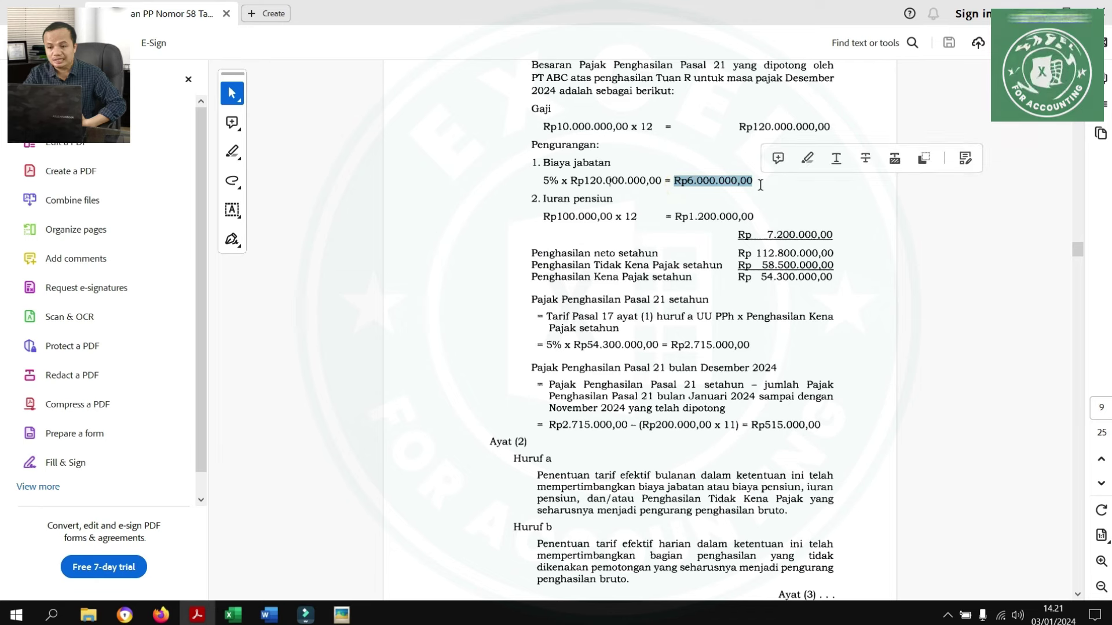
click(658, 230)
click(664, 217)
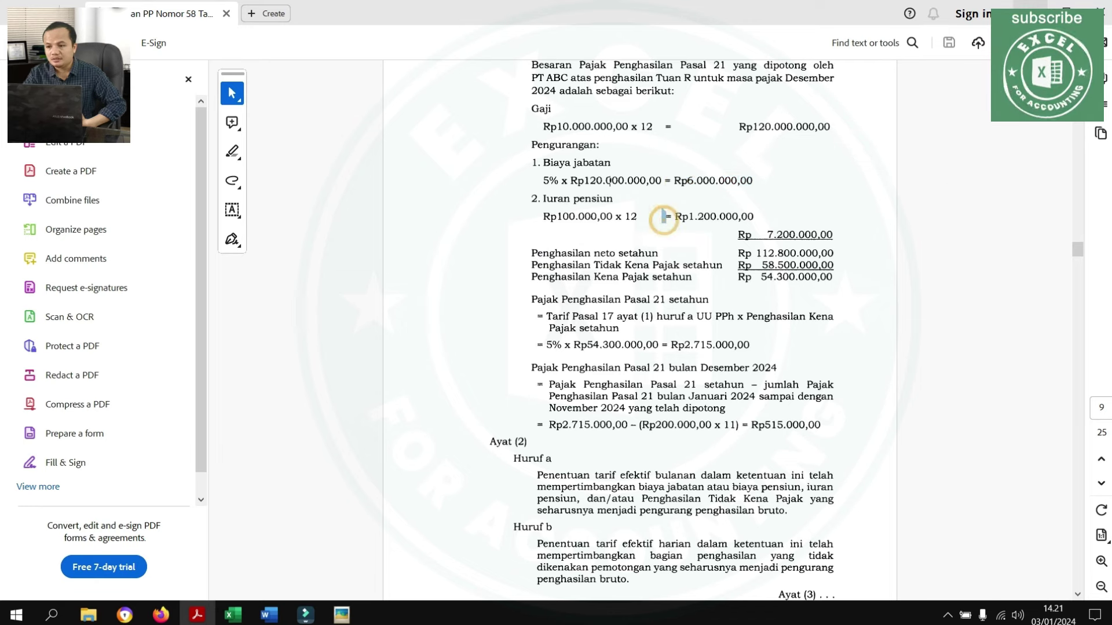
click(342, 615)
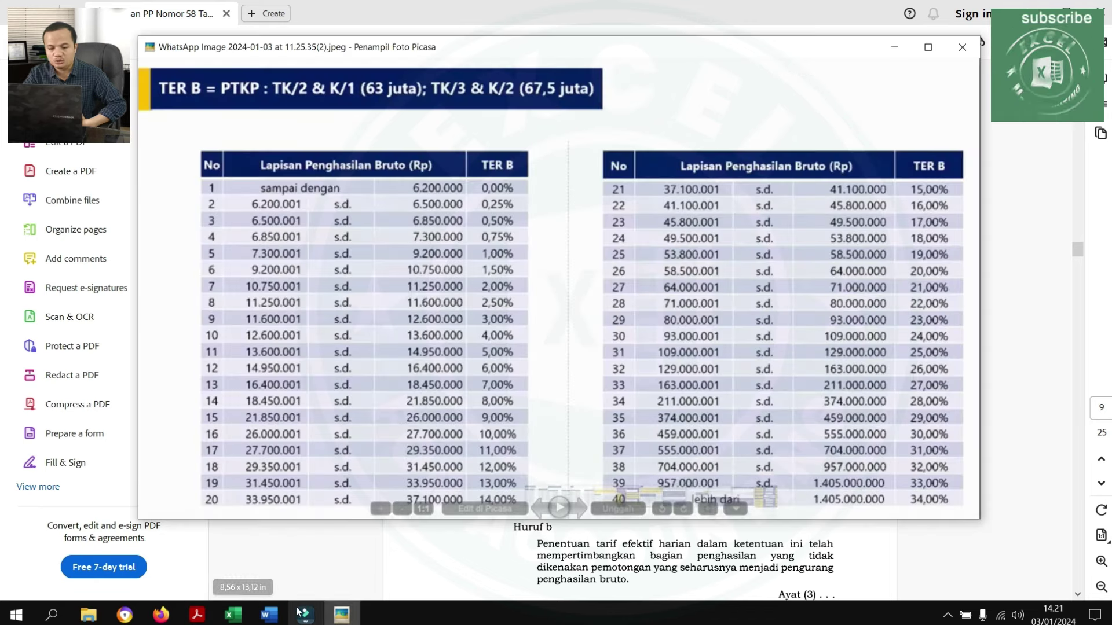
Check the W6 deductions, PTKP and Z6 taxable income formulas, then highlight the PDF's Rp54.300.000,00 figure
mouse_move(232, 615)
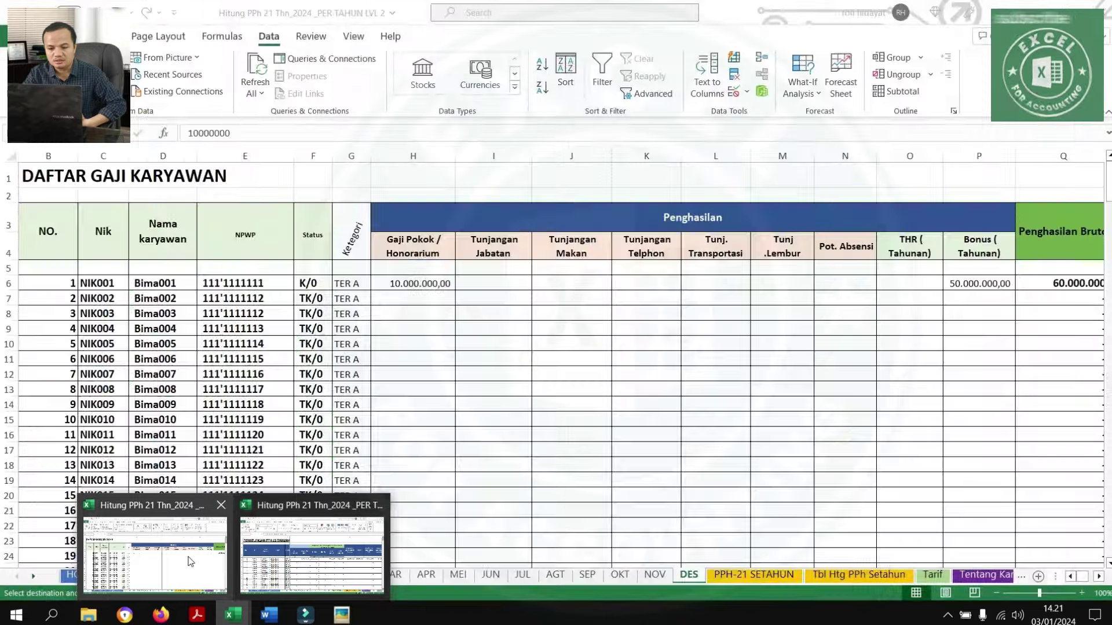
click(191, 559)
click(807, 327)
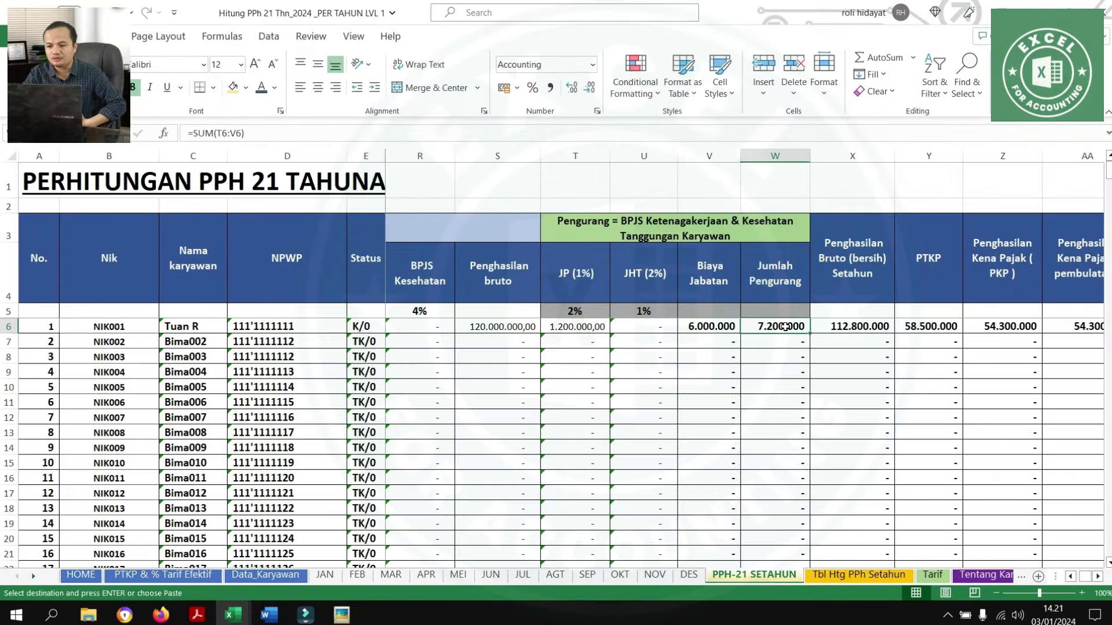
key(Right)
key(Right)
key(Right)
key(Right)
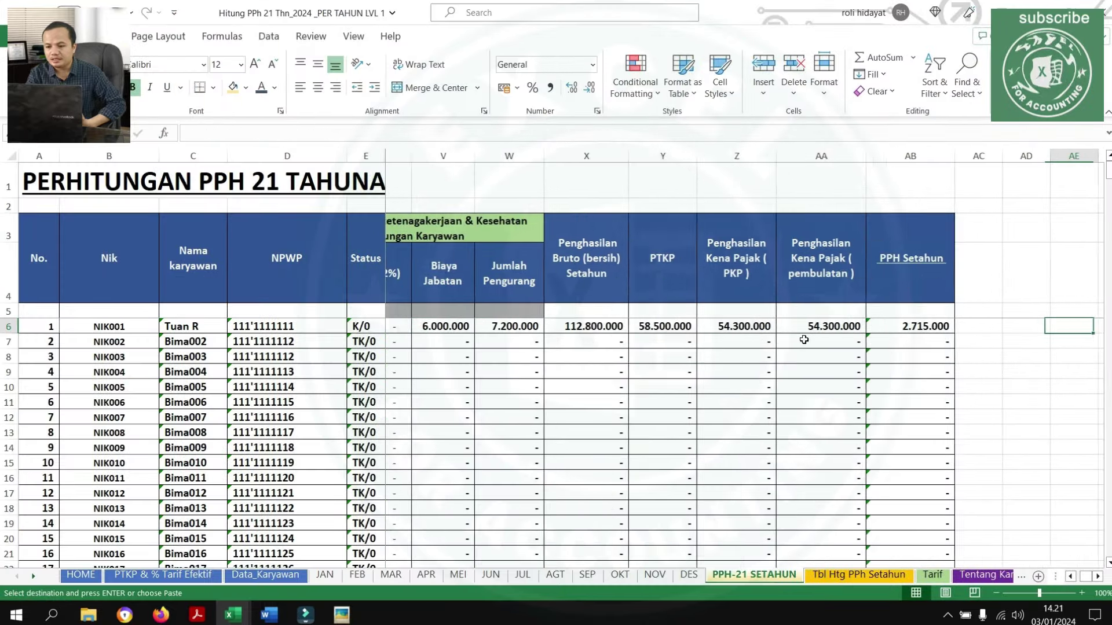
key(Left)
key(Left)
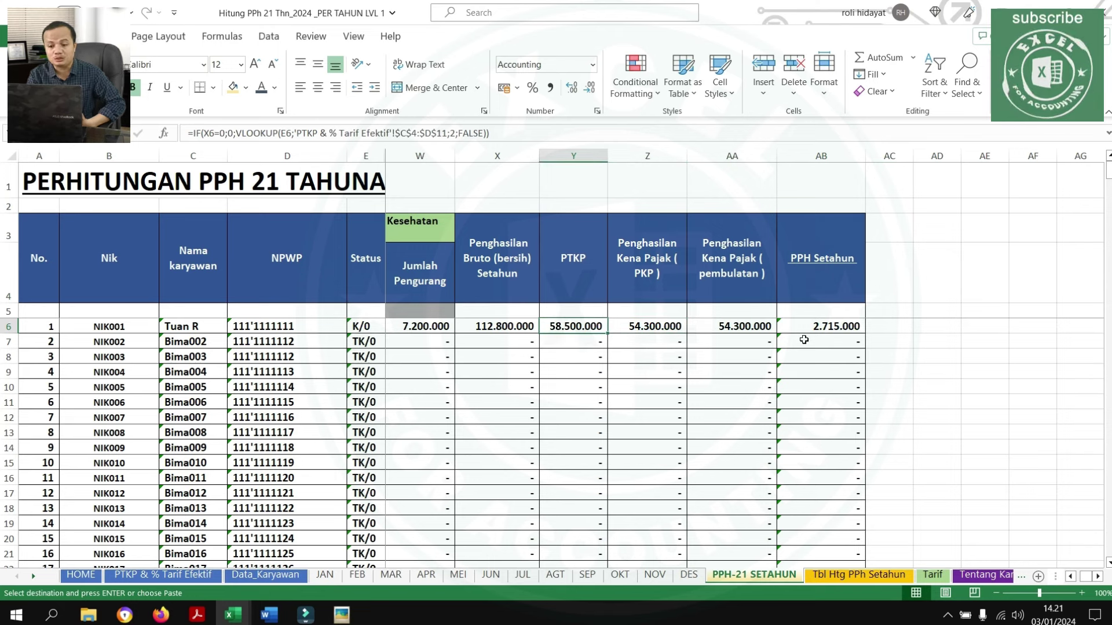
key(Right)
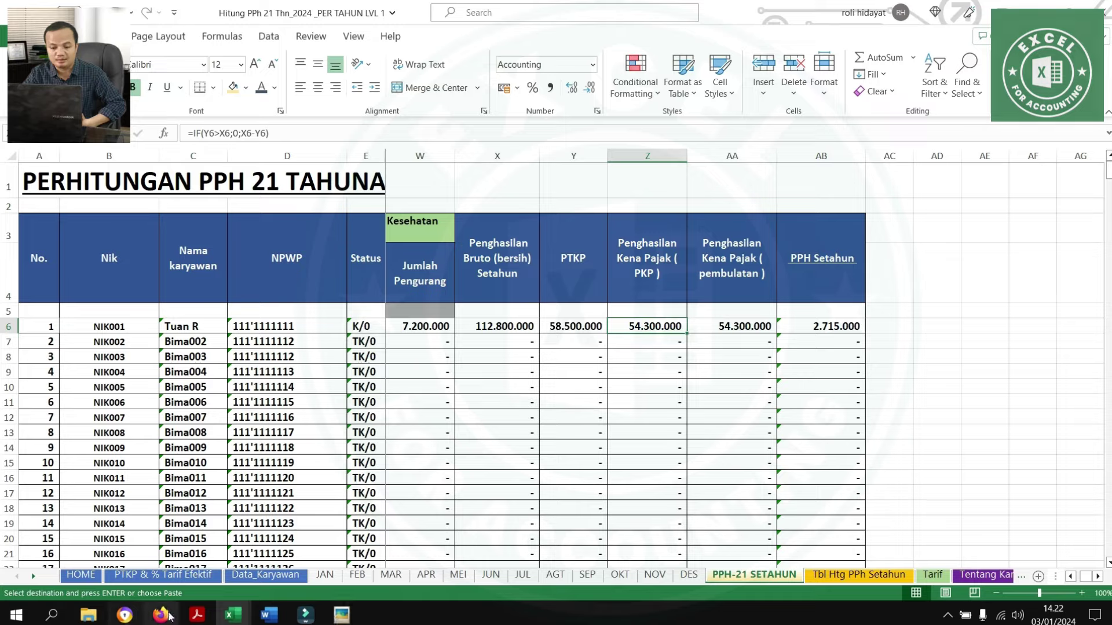
click(197, 615)
drag(761, 277, 827, 283)
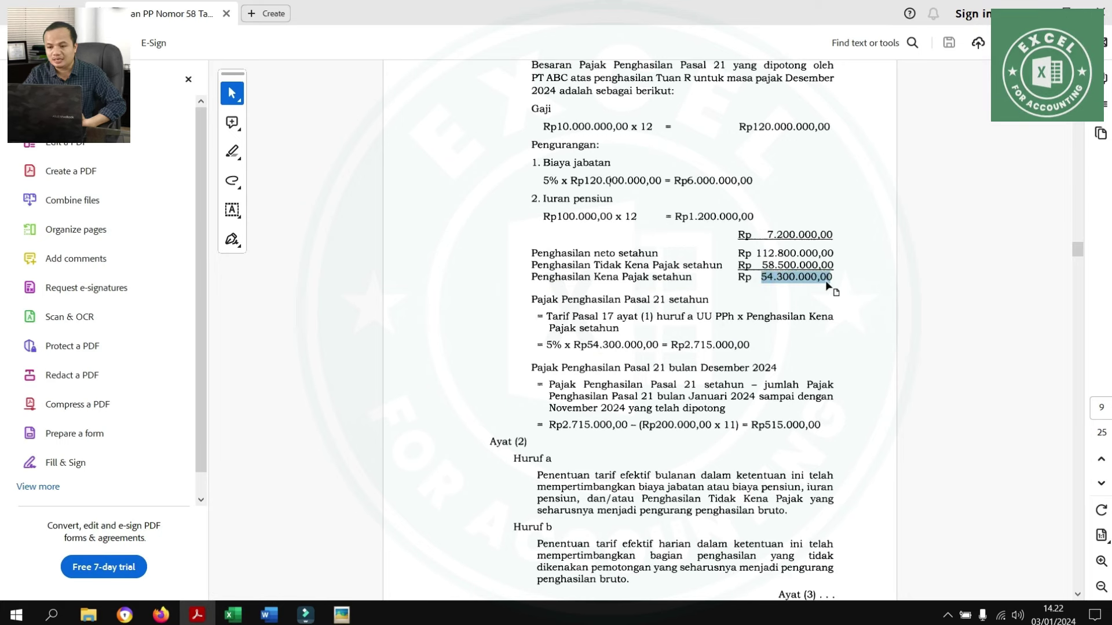
Highlight the example's annual PPh 21 of Rp2.715.000,00 in the PDF, then return to the workbook
click(546, 344)
drag(546, 345, 748, 345)
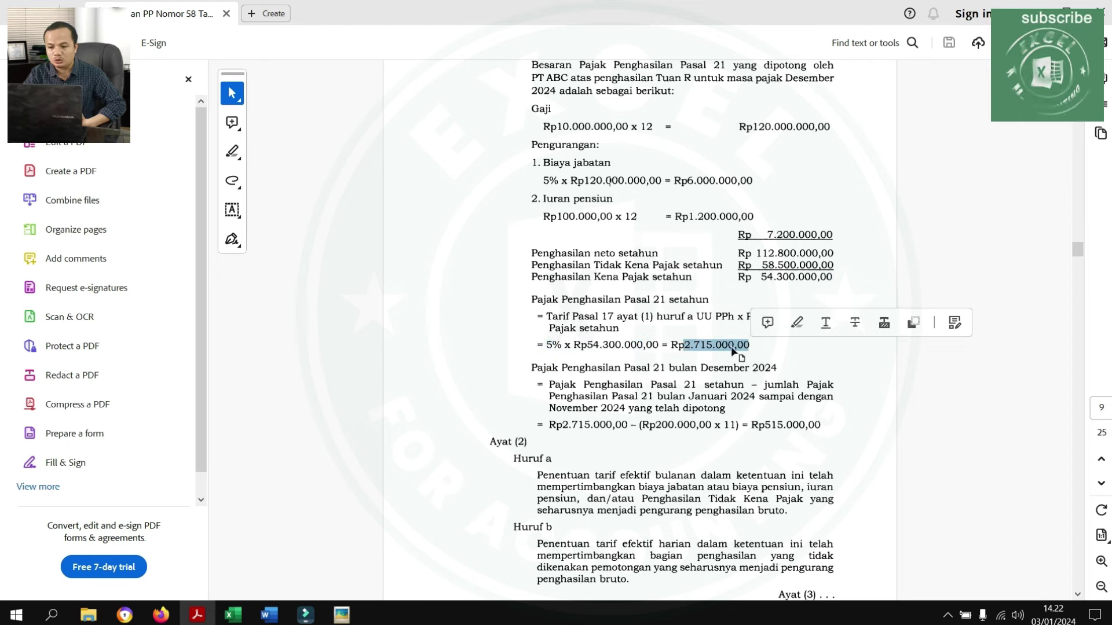
mouse_move(232, 613)
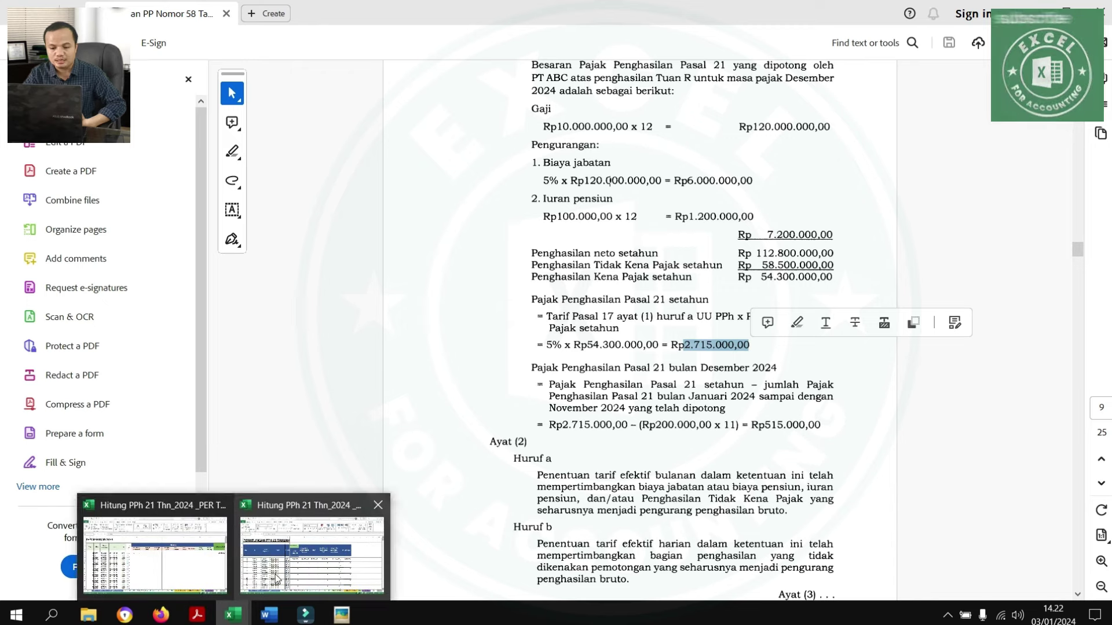
click(276, 579)
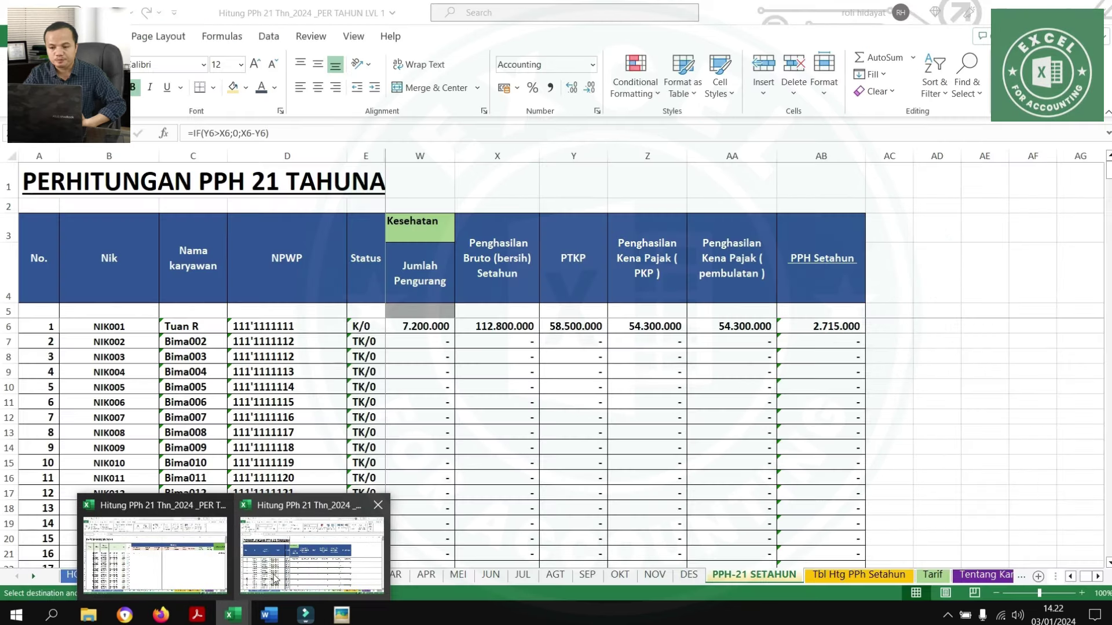
On the DES sheet, paste the 10.000.000 salary and check the linked 2.715.000 annual PPh
click(840, 329)
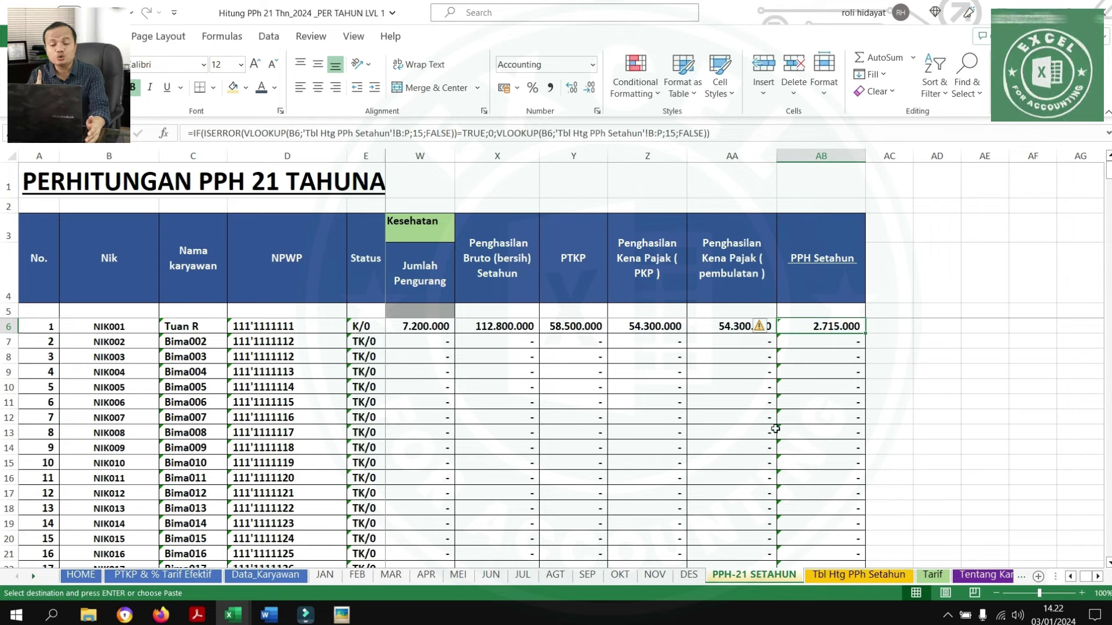
click(689, 575)
text(10.000.000,00)
drag(757, 277, 961, 299)
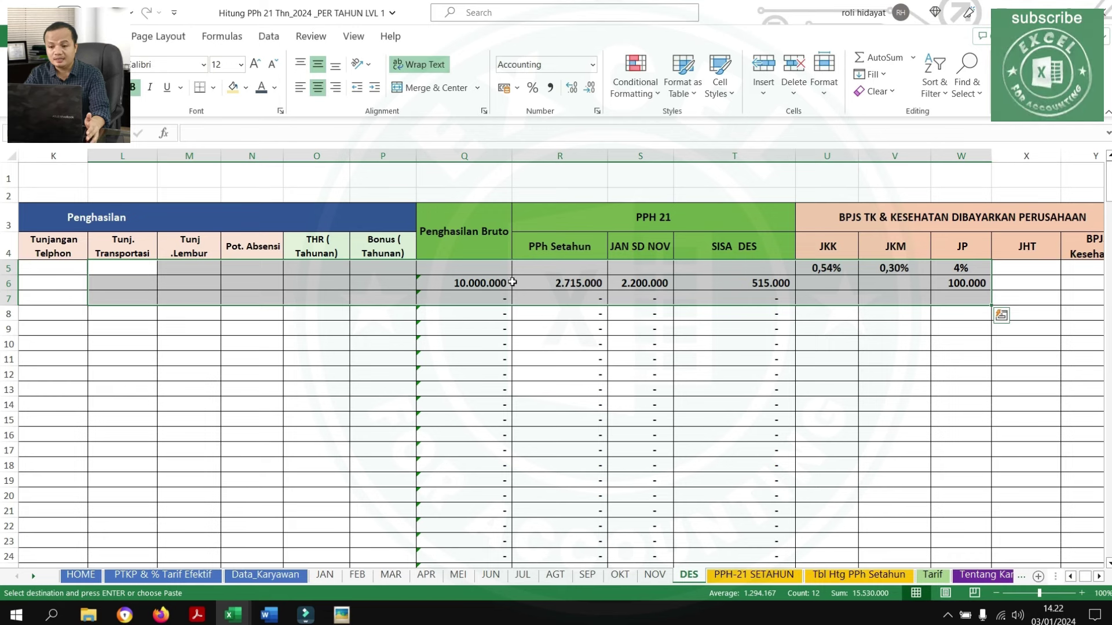
click(559, 283)
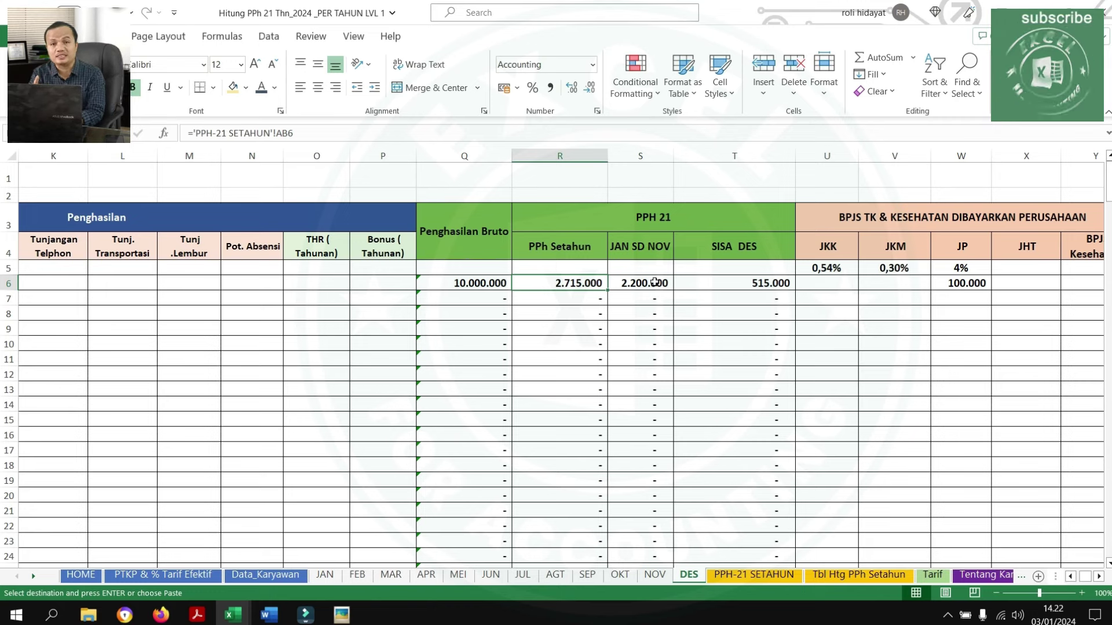
Compare November's PPh, then verify DES's 2.200.000 January–November total and 515.000 December remainder
click(655, 575)
click(586, 283)
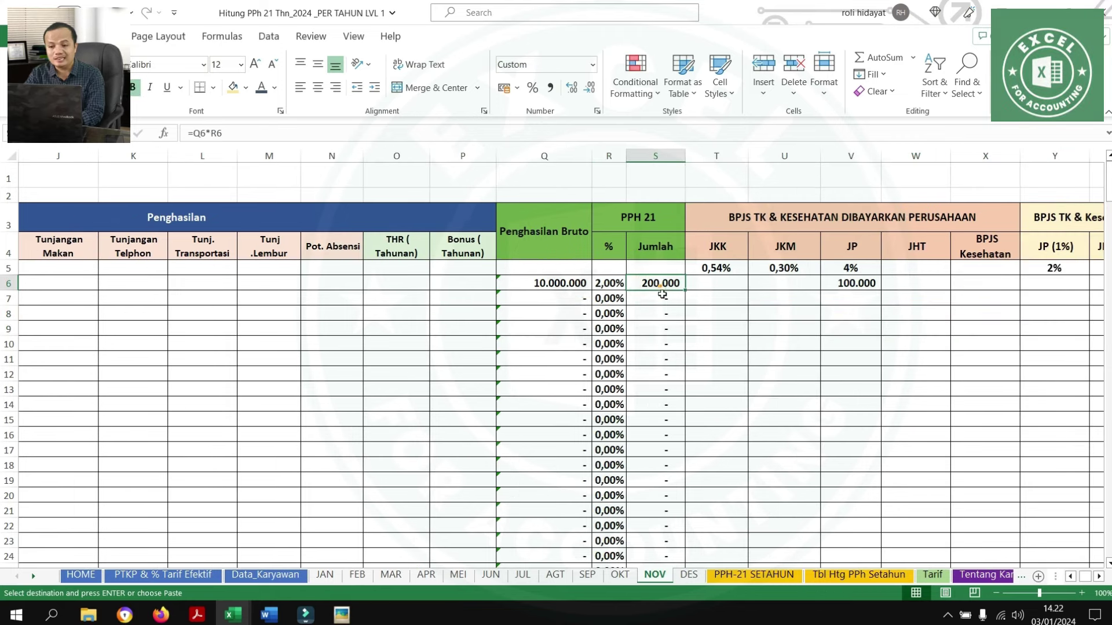
key(ctrl+Page_Down)
click(641, 276)
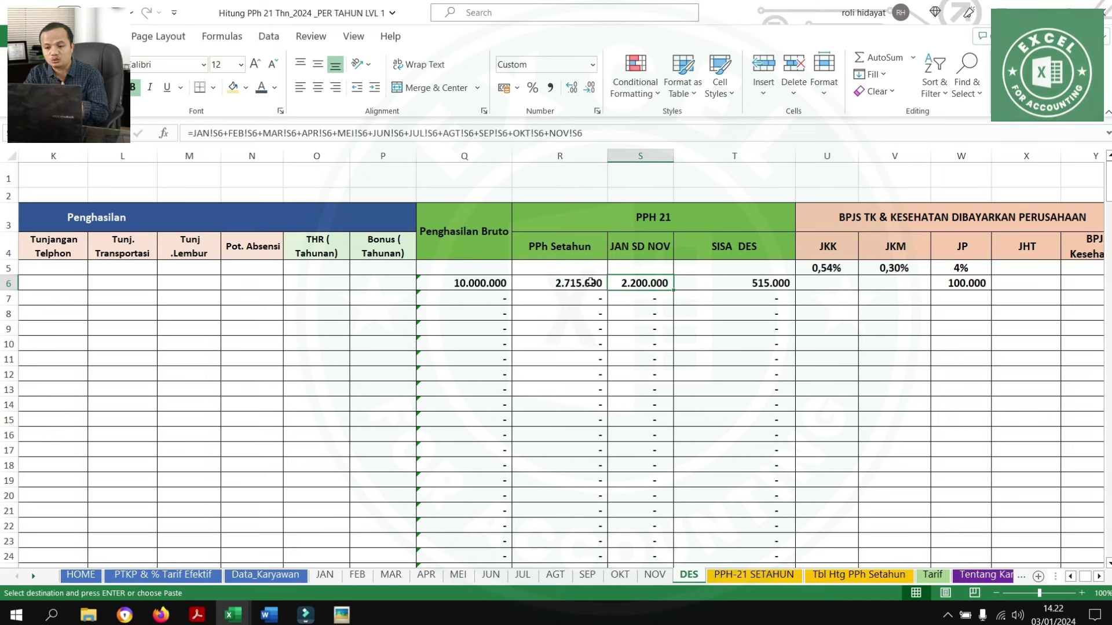
click(575, 283)
click(642, 283)
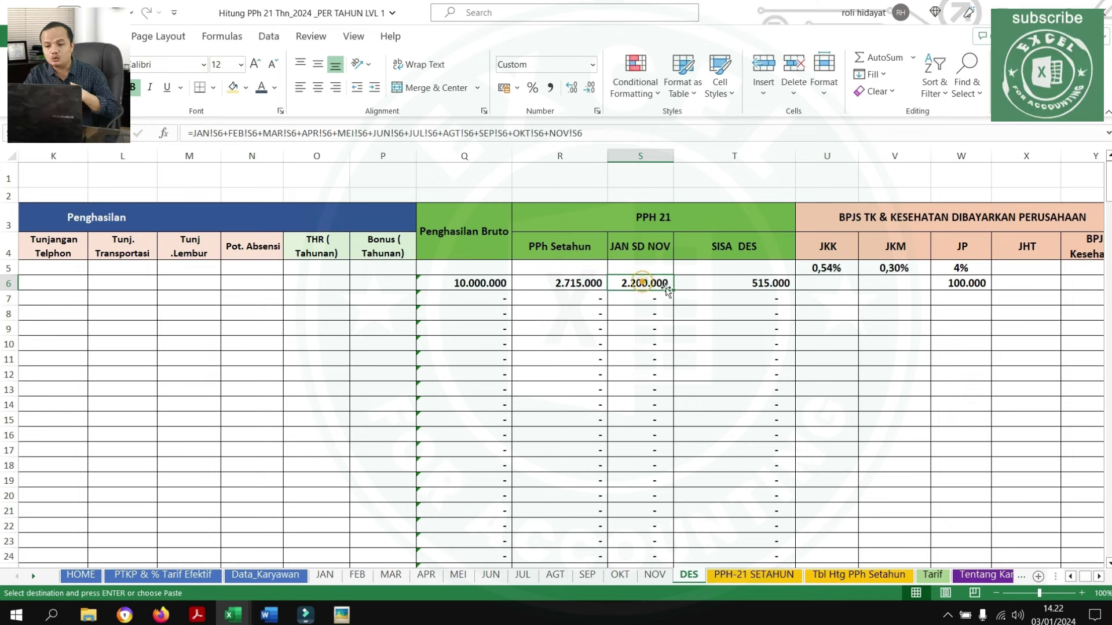
click(724, 285)
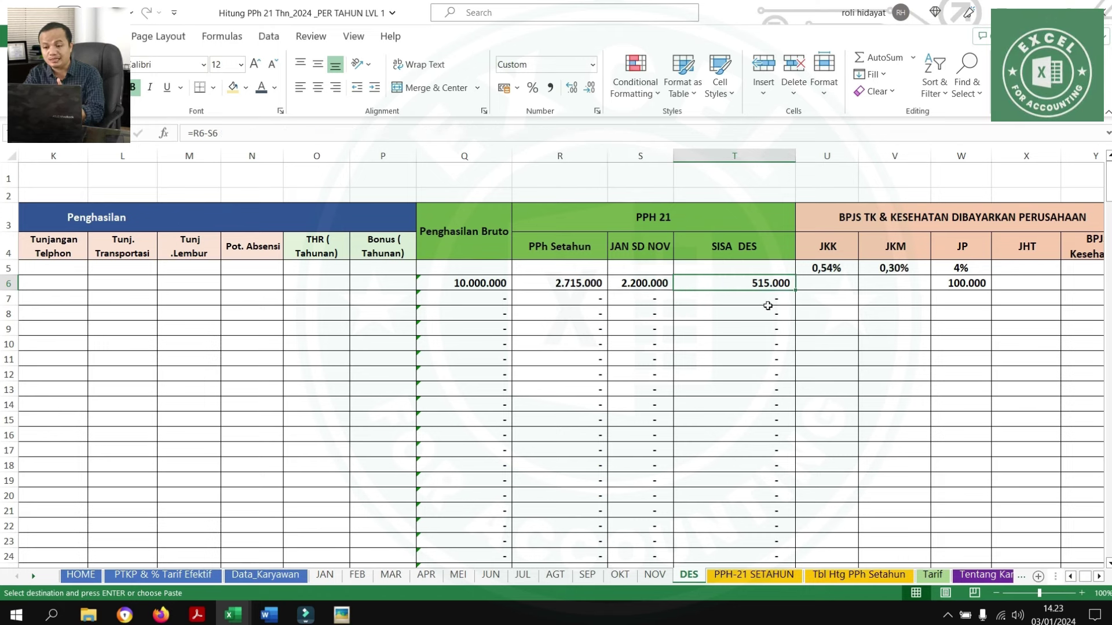
Highlight the example's December PPh 21 of Rp515.000,00 in the regulation PDF, then return to Excel
click(197, 614)
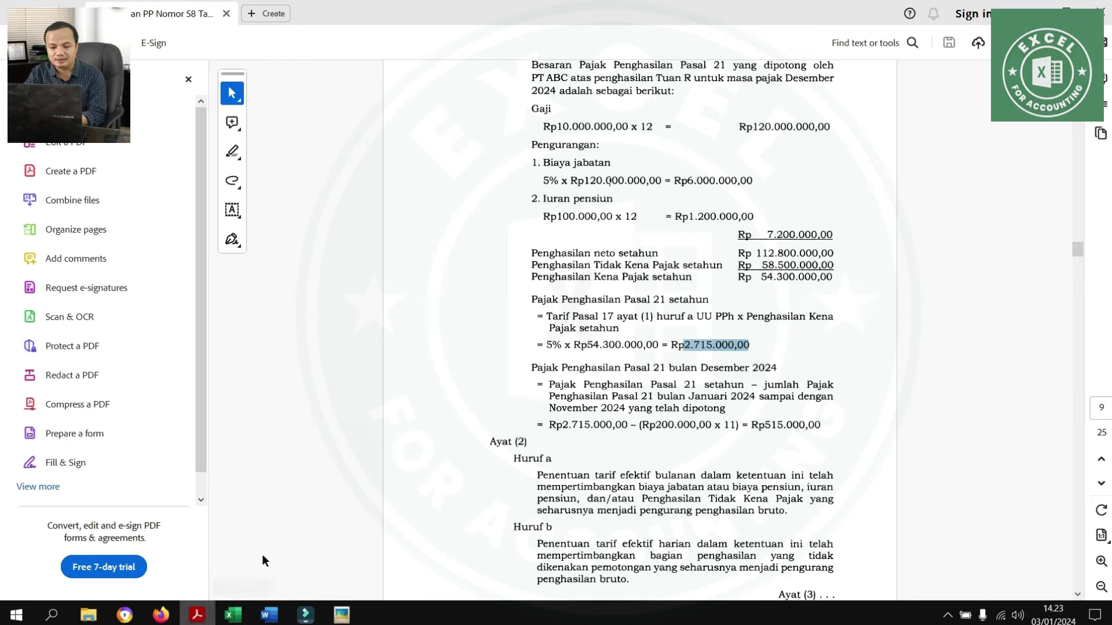
scroll(700, 429, down, 1)
drag(768, 396, 822, 399)
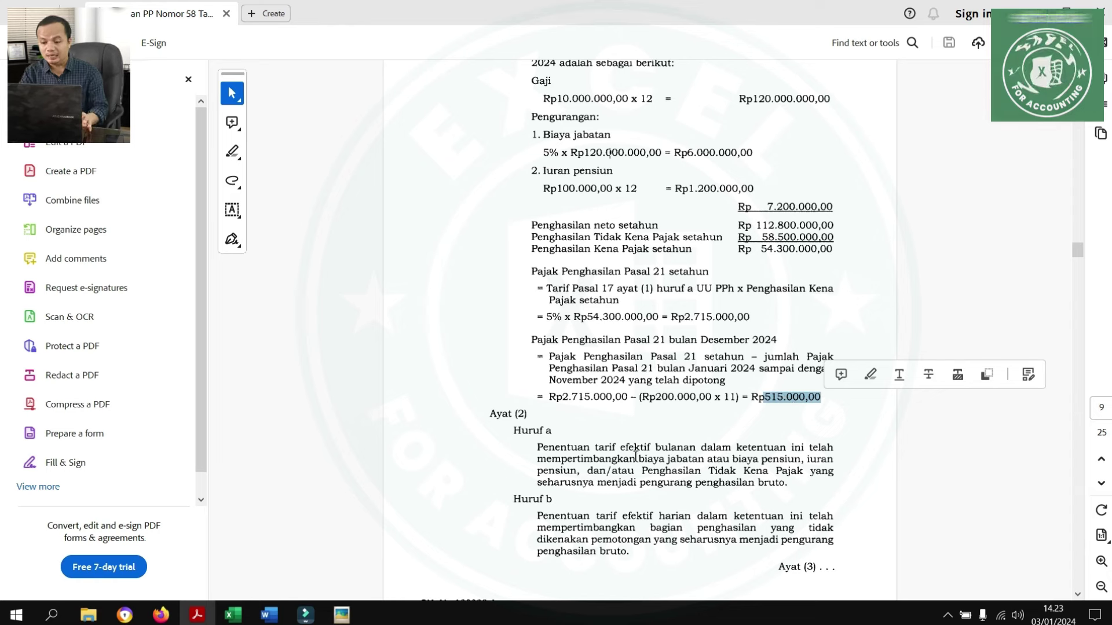
click(765, 388)
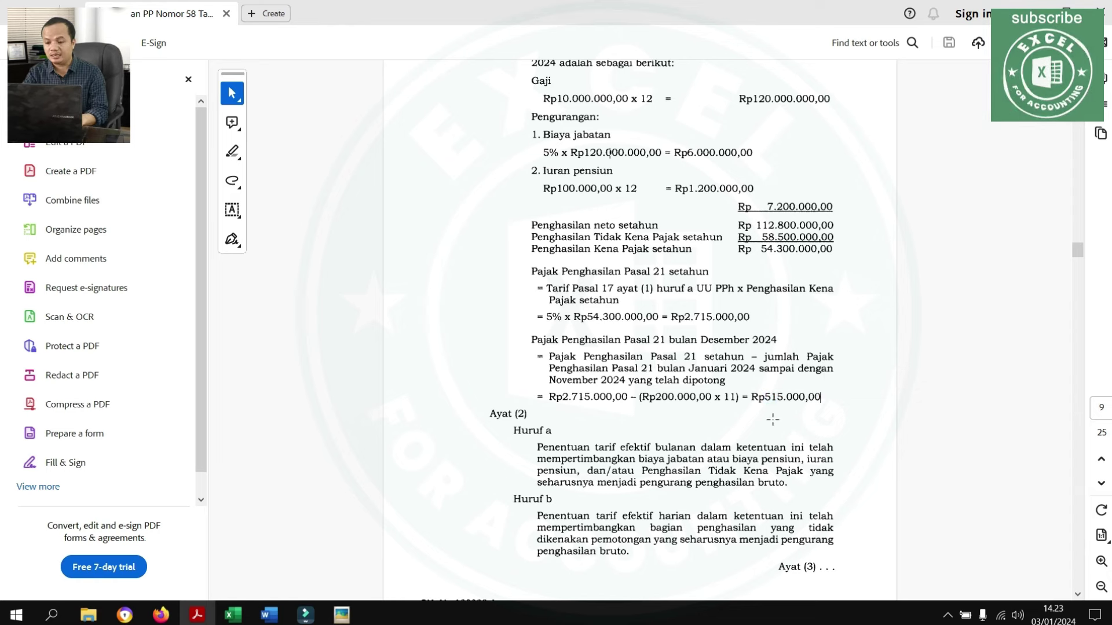
double_click(758, 397)
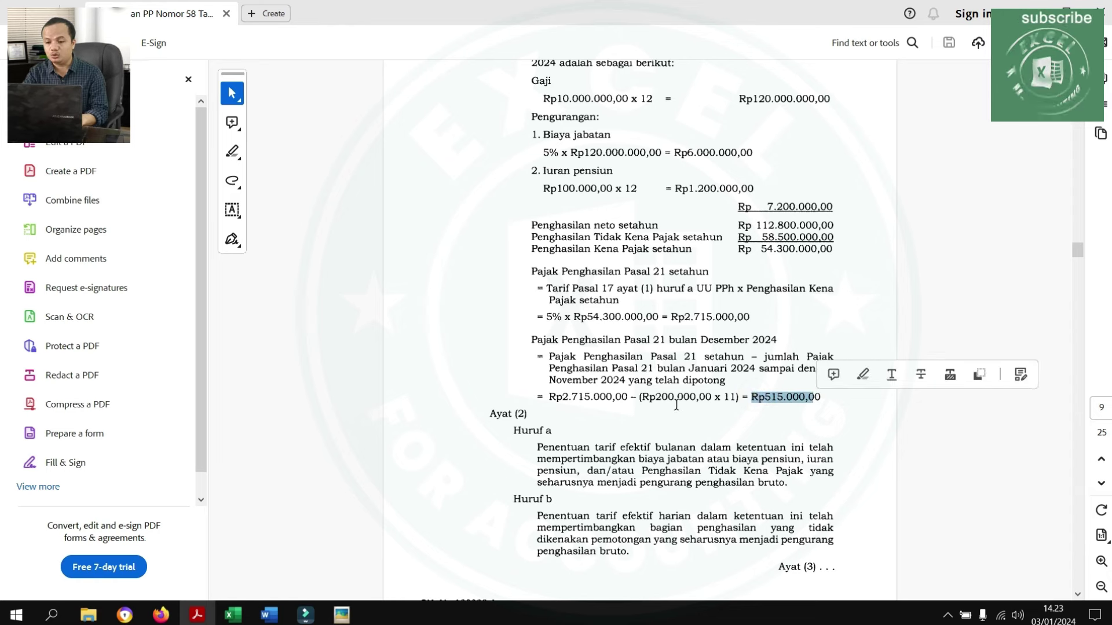
click(738, 412)
drag(759, 400, 822, 399)
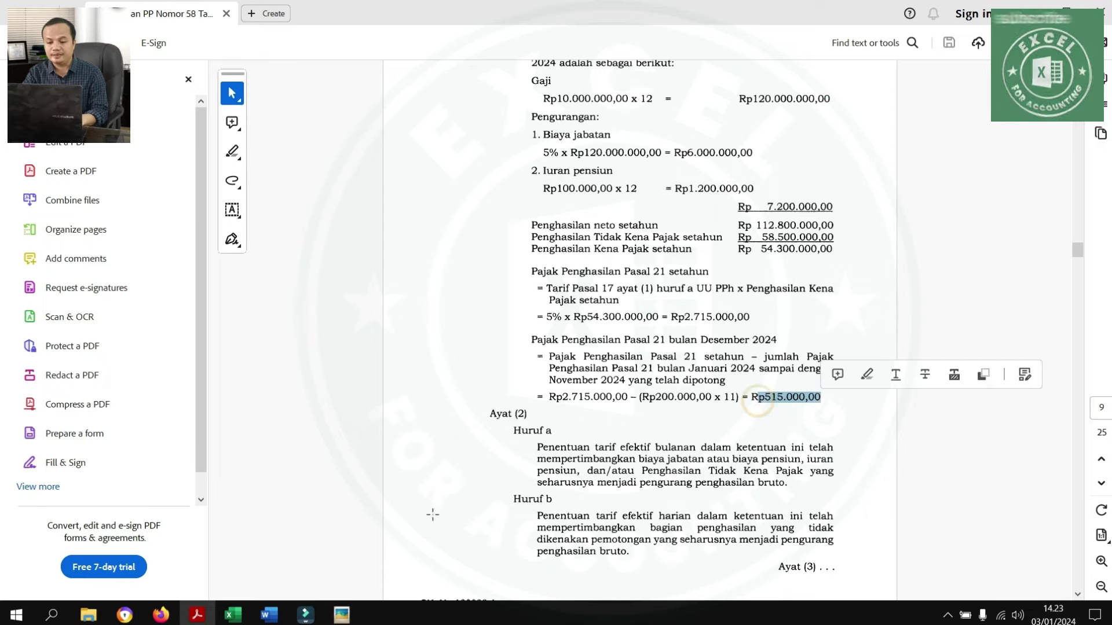
mouse_move(250, 605)
click(306, 545)
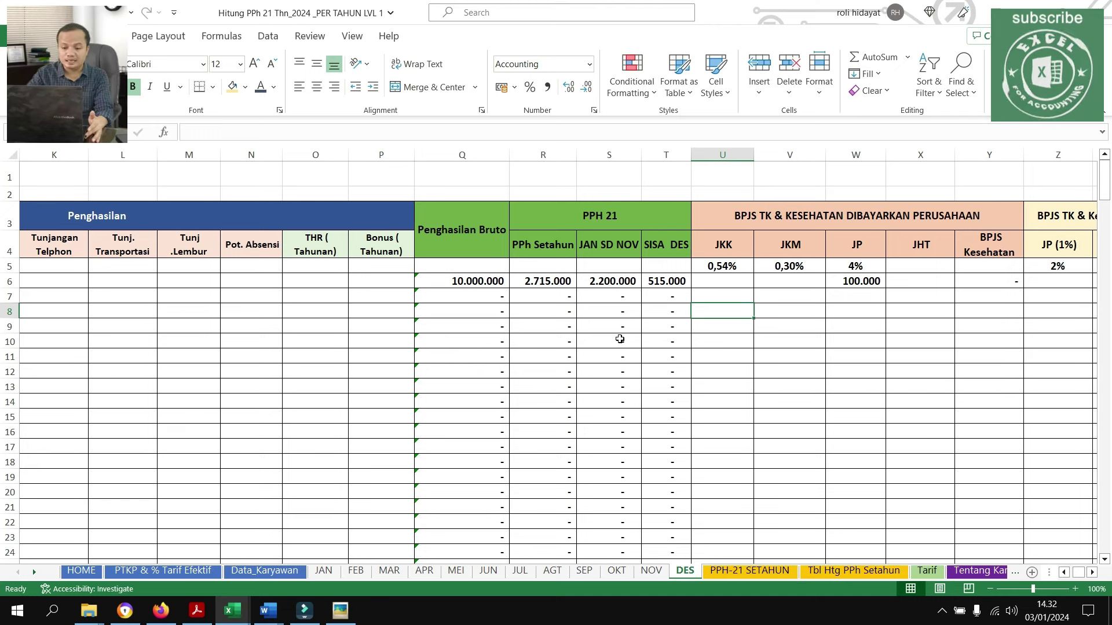
Go to the Data_Karyawan sheet and select the second employee's name cell C5
click(457, 310)
scroll(458, 311, left, 4)
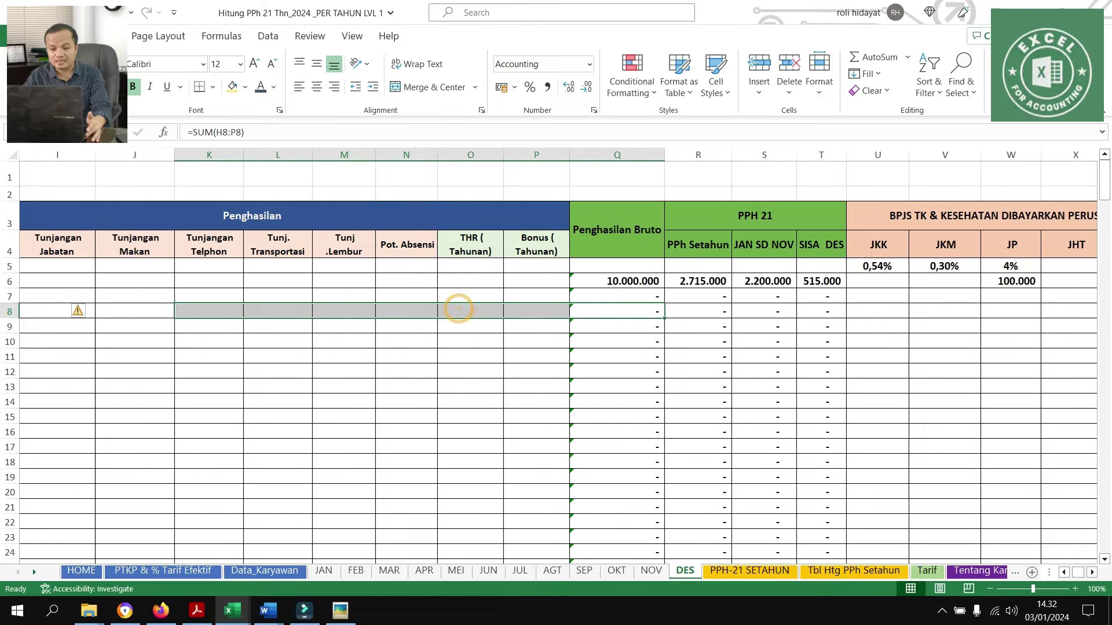
scroll(236, 352, left, 2)
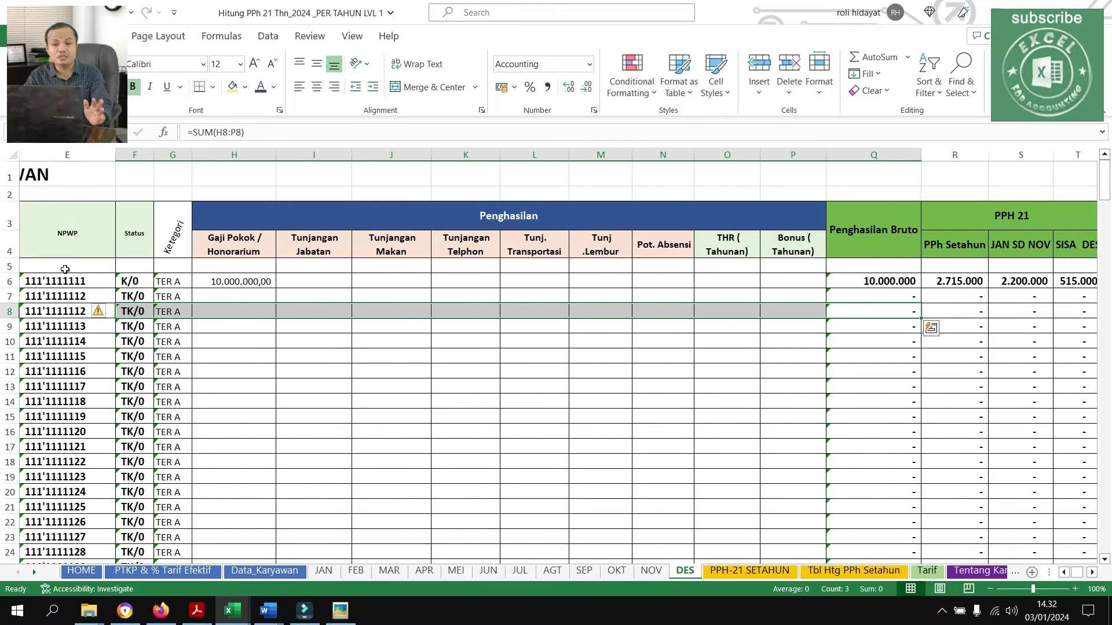
click(324, 570)
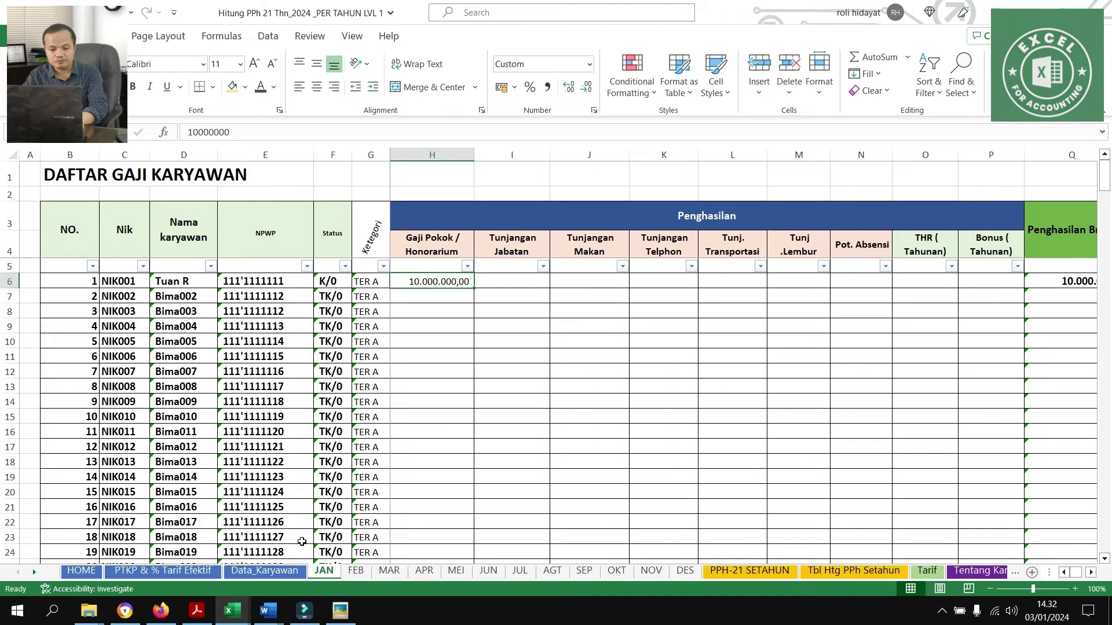
click(265, 570)
click(157, 256)
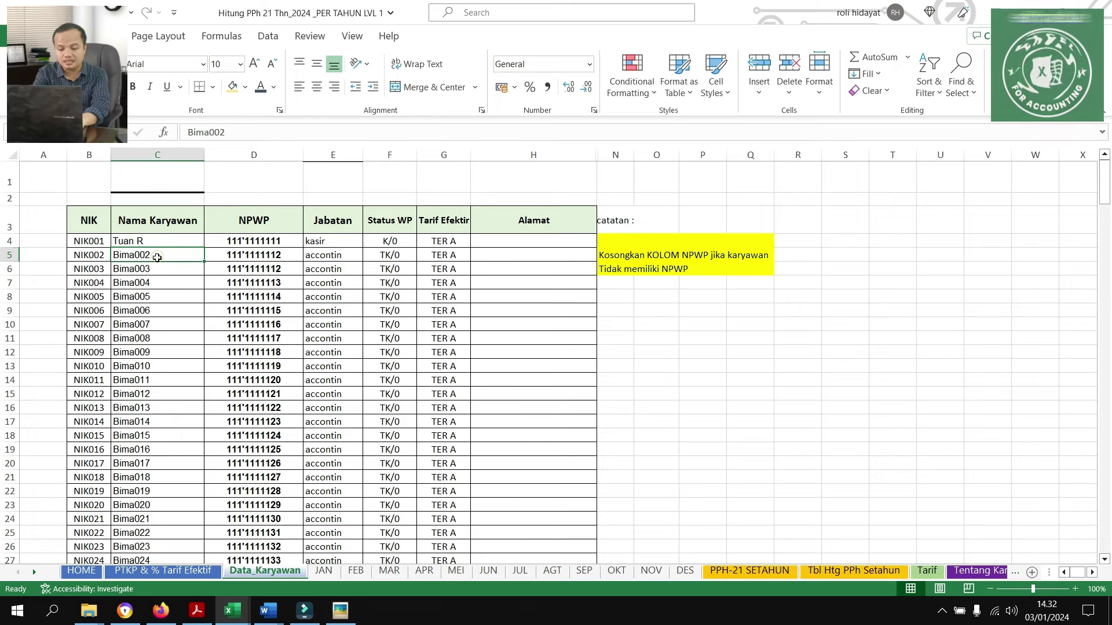
Enter the second employee's full name in cell C5
text(Tun)
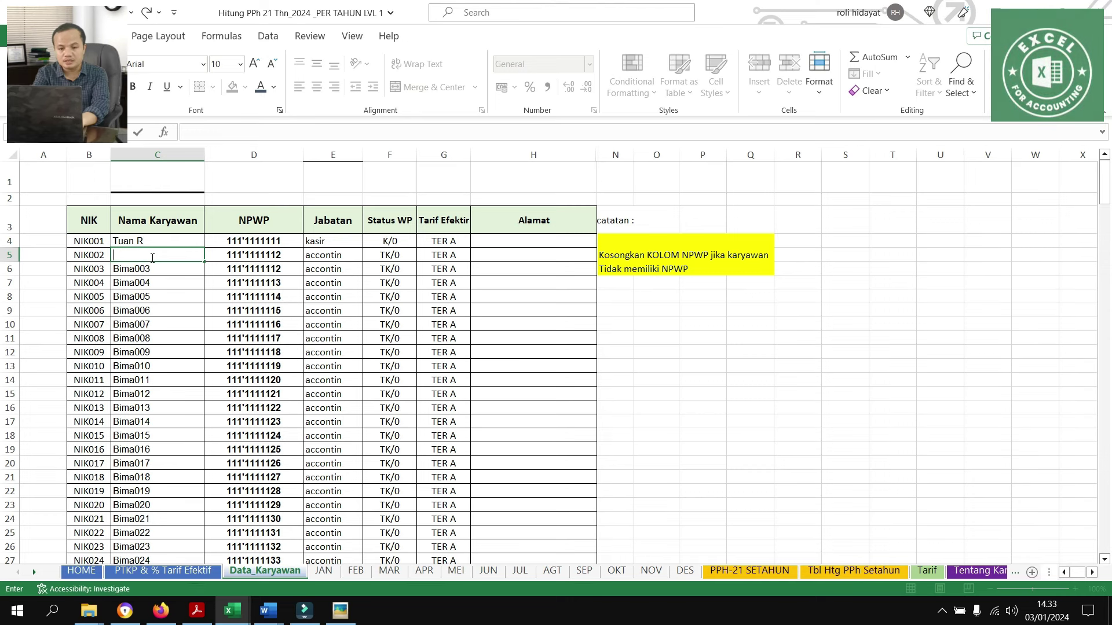
text(putra)
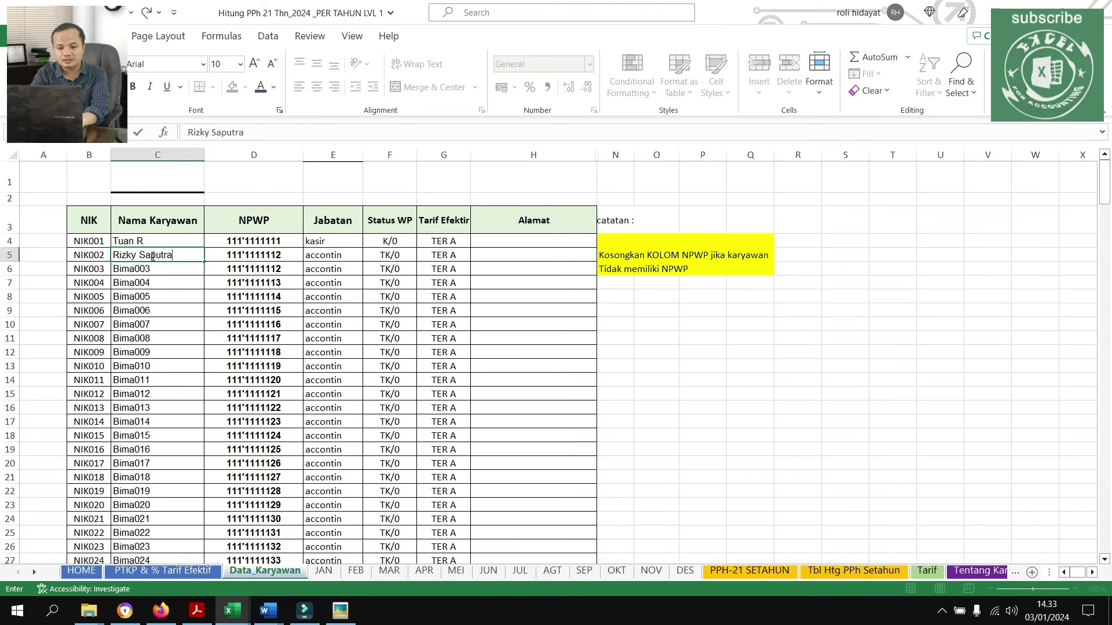
key(Return)
Set the second employee's status to TK/2 so the effective rate category becomes TER B
click(343, 257)
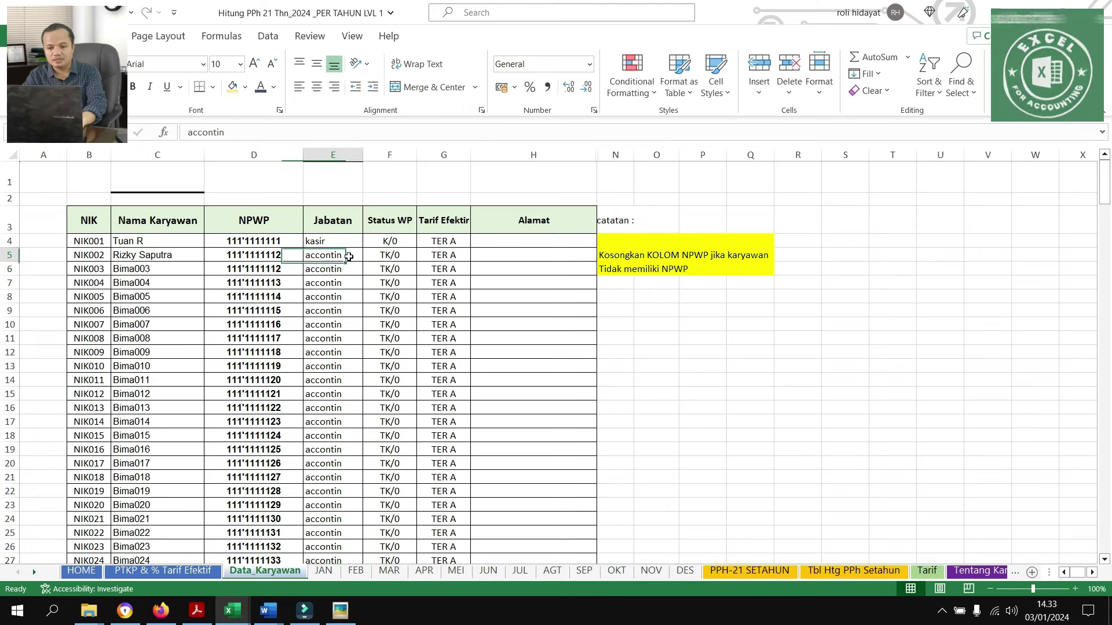
click(412, 256)
click(422, 255)
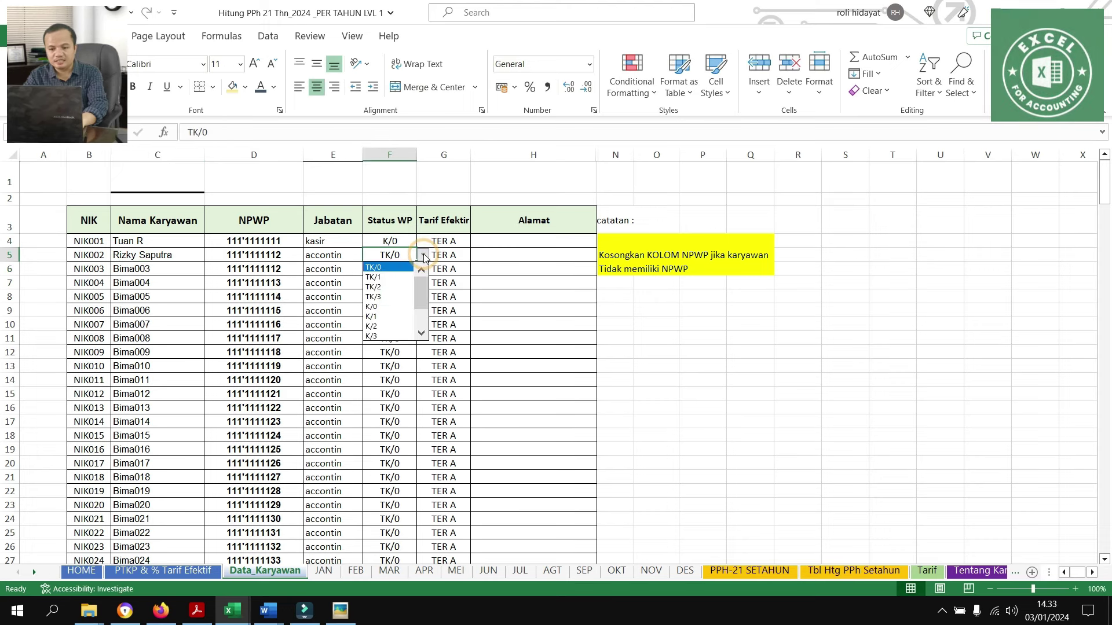
click(383, 287)
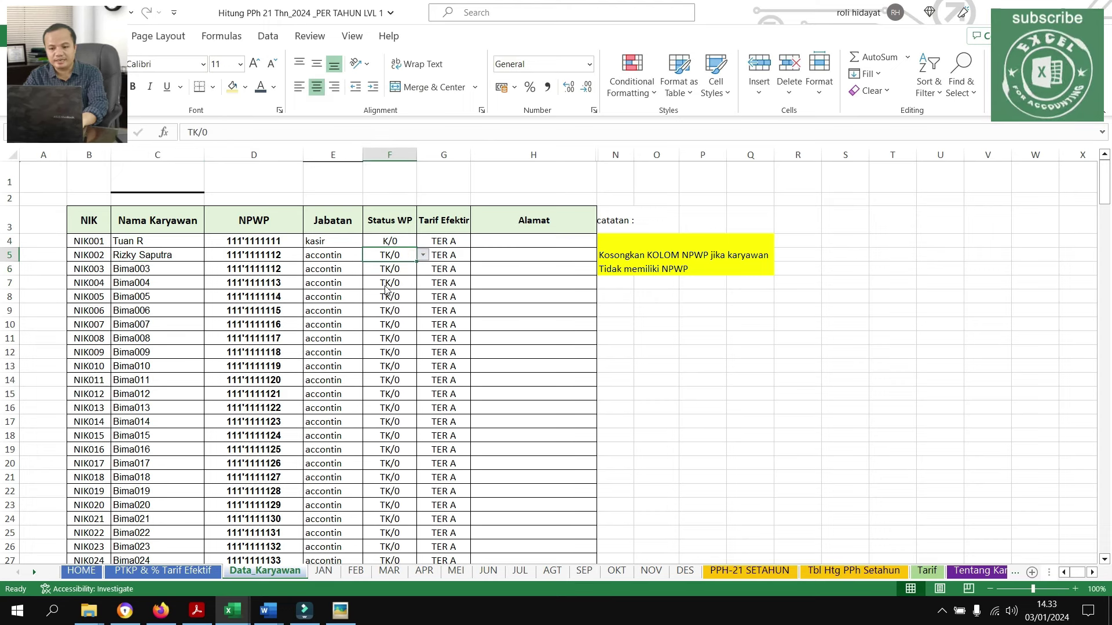
click(438, 255)
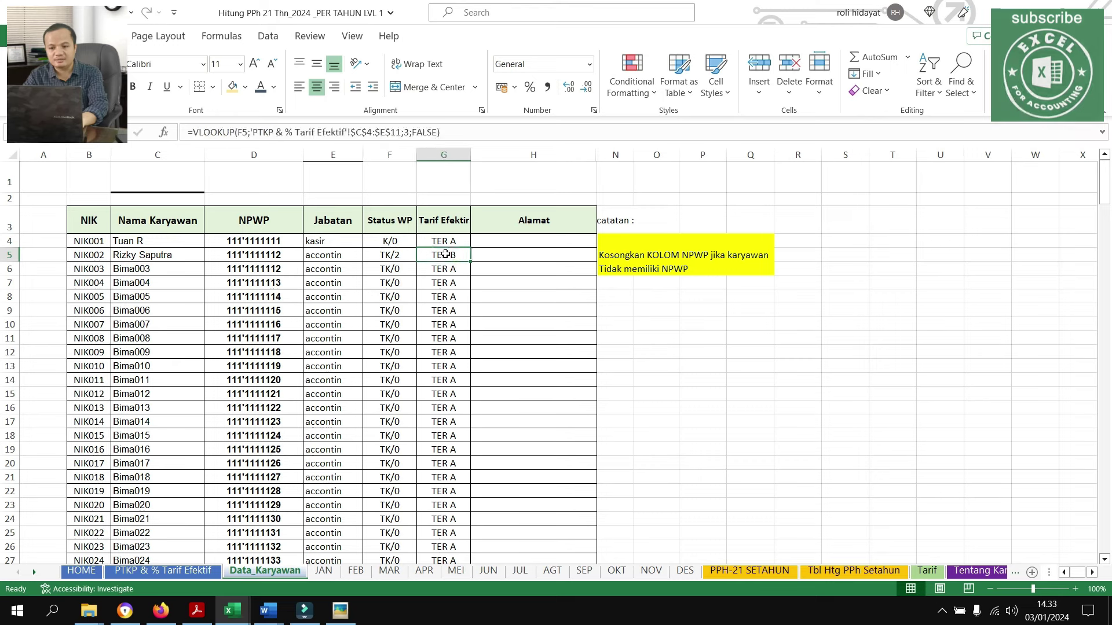
click(386, 255)
click(497, 265)
click(388, 256)
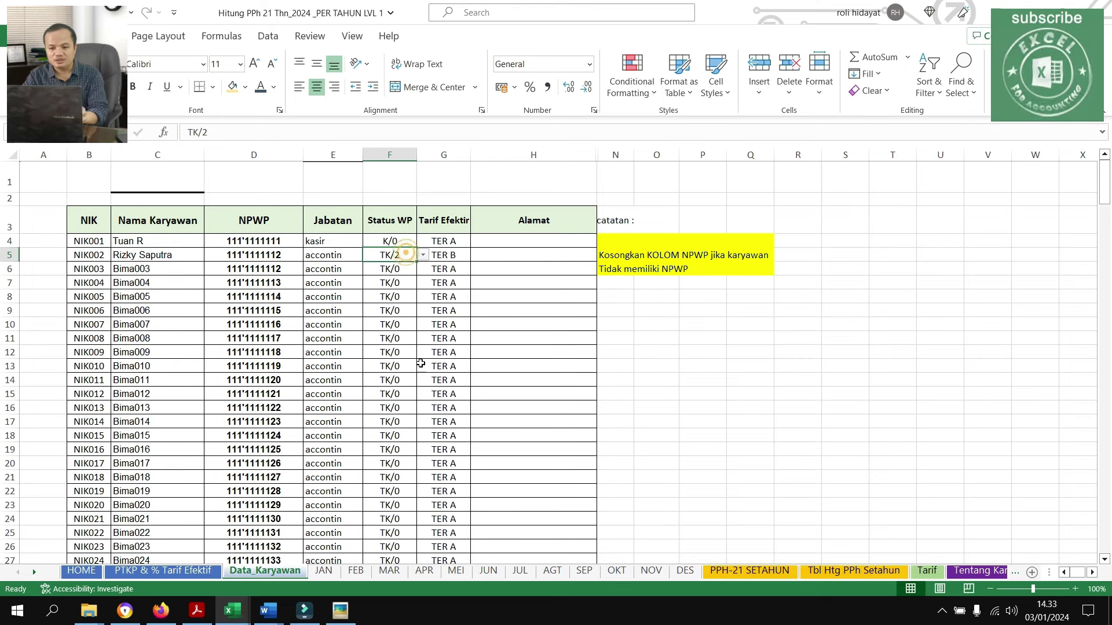
click(315, 572)
Review the TER B brackets on the PTKP & % Tarif Efektif sheet, including 14.950.000–16.400.000
click(193, 572)
scroll(306, 414, down, 19)
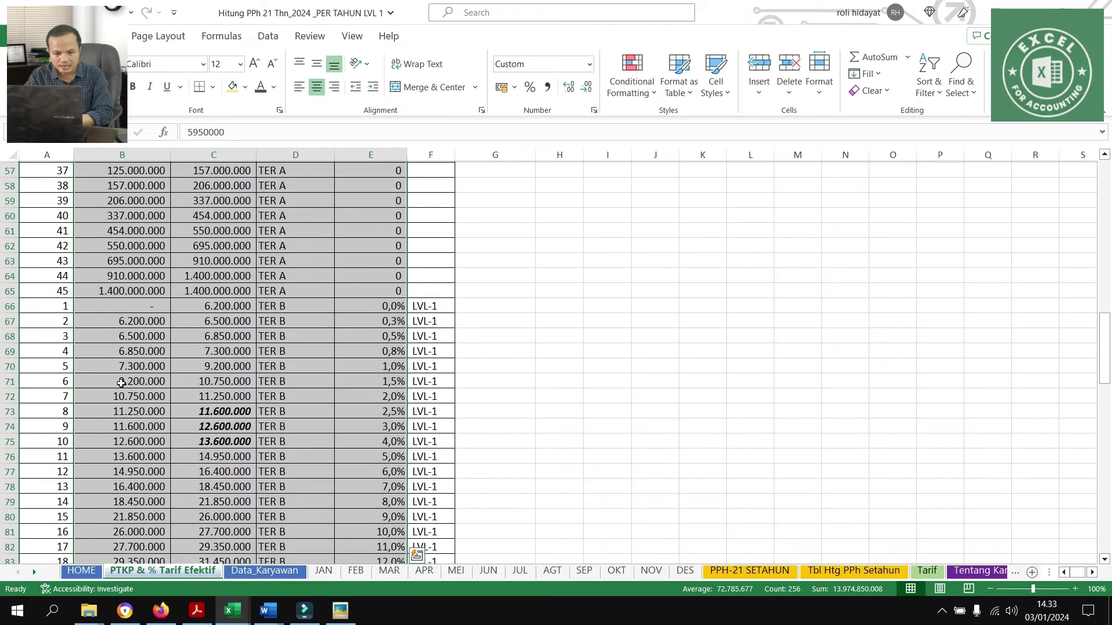
drag(108, 424, 301, 427)
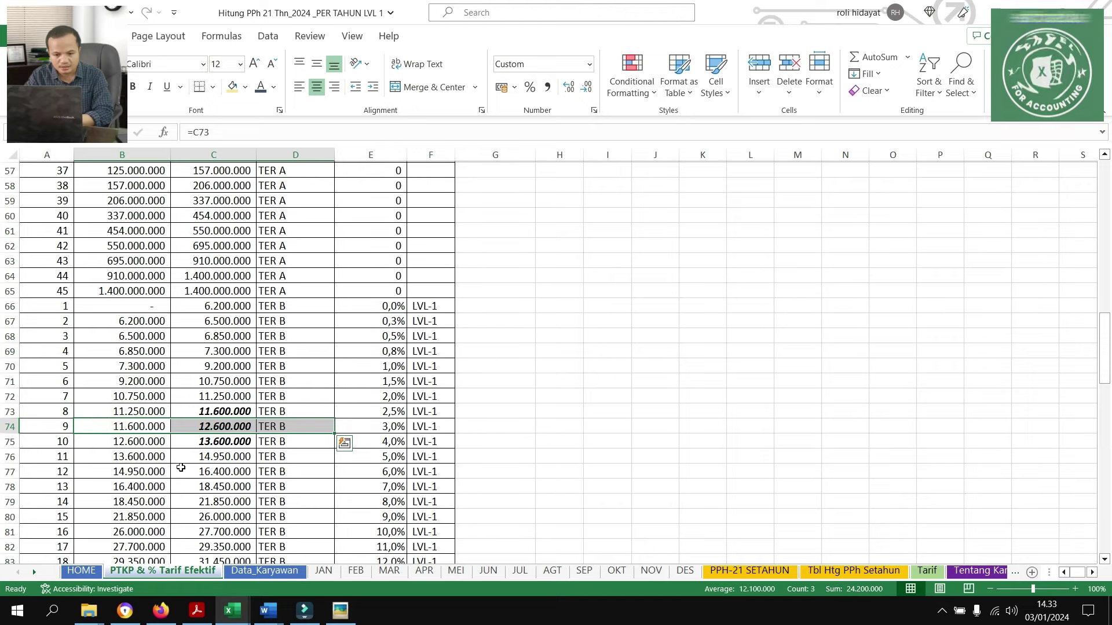
scroll(187, 463, down, 2)
drag(134, 377, 200, 381)
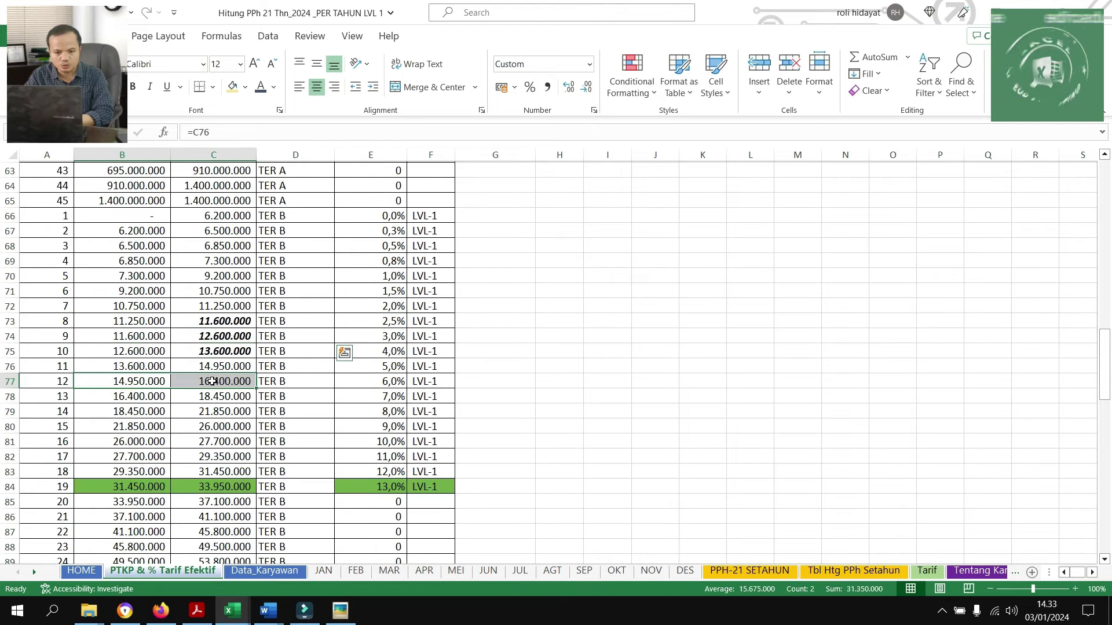
click(148, 381)
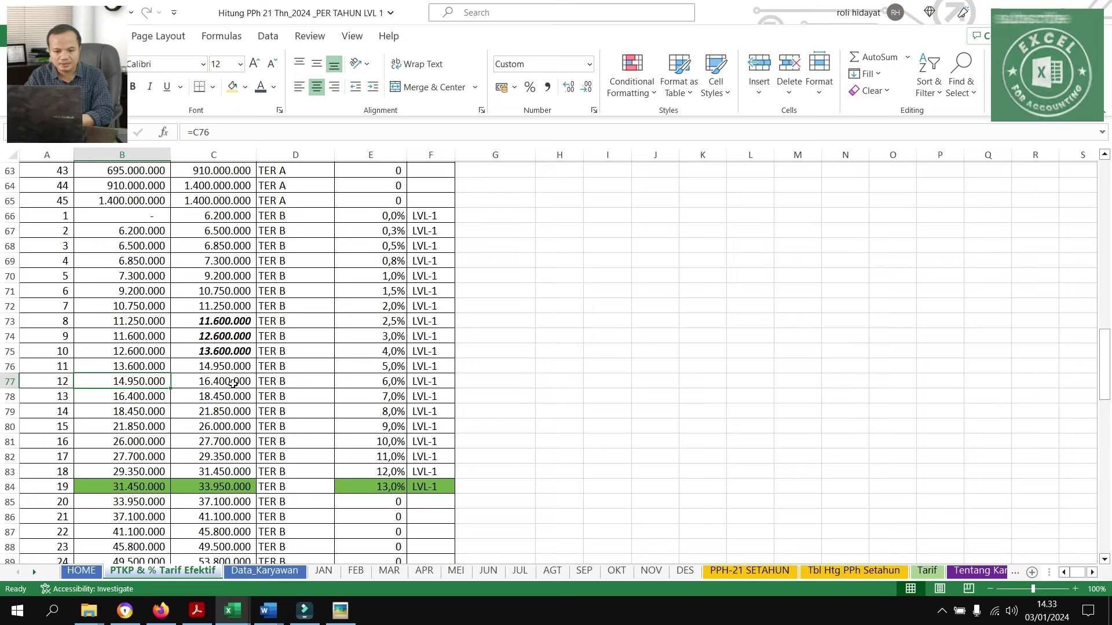
Enter 15.000.000 as the second employee's base salary in H7 on the JAN sheet
click(323, 570)
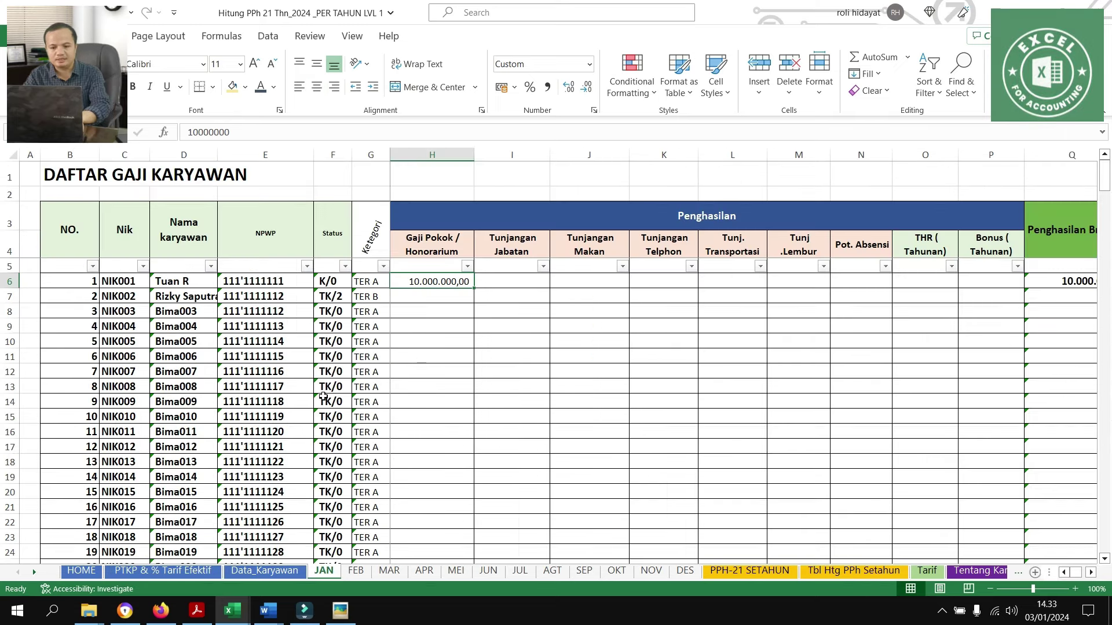
click(404, 322)
click(432, 297)
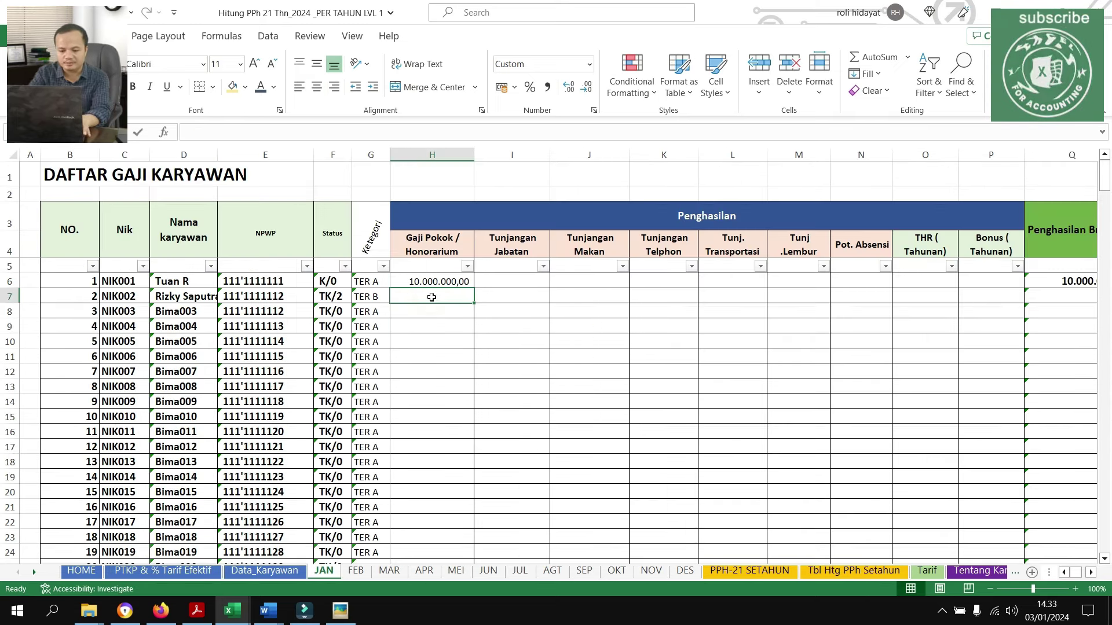
text(15000000)
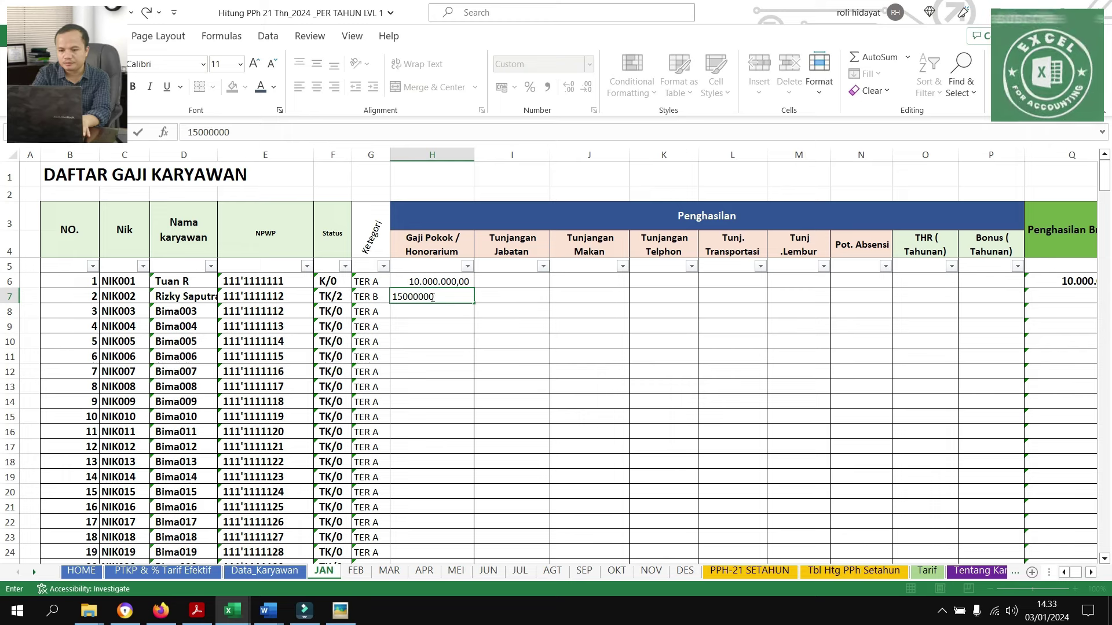
key(Return)
Enter 120.000 JP in V7, check the gross income, and autofit column D
key(Up)
key(Right)
key(Right)
key(Right)
key(Right)
key(Right)
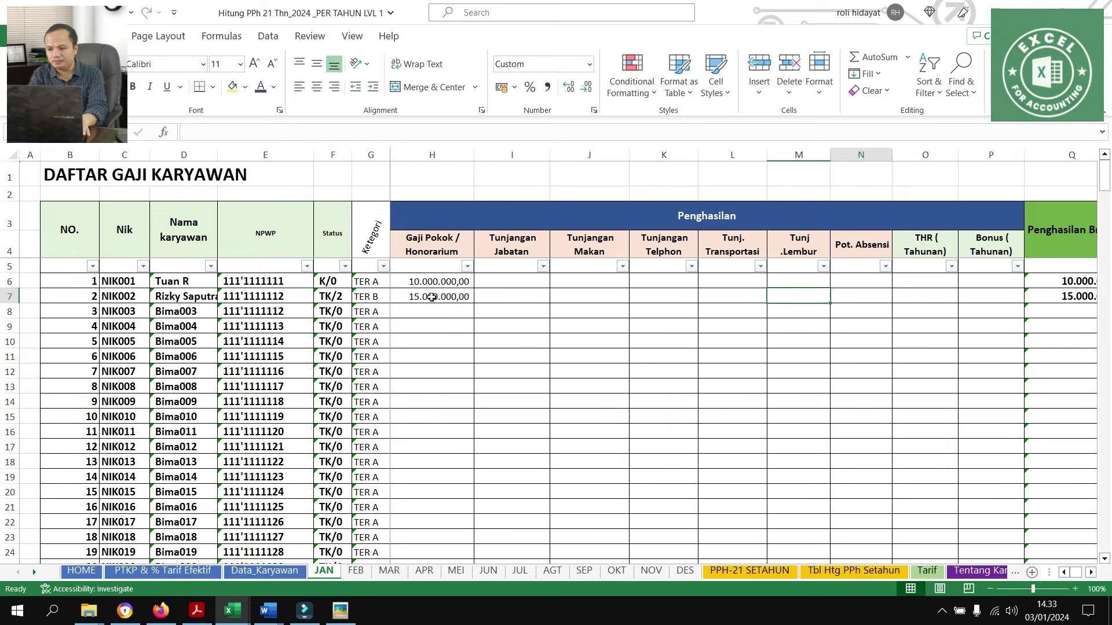
key(Right)
key(Right)
key(Right)
key(Right)
key(Right)
key(Right)
key(Right)
key(Right)
key(Right)
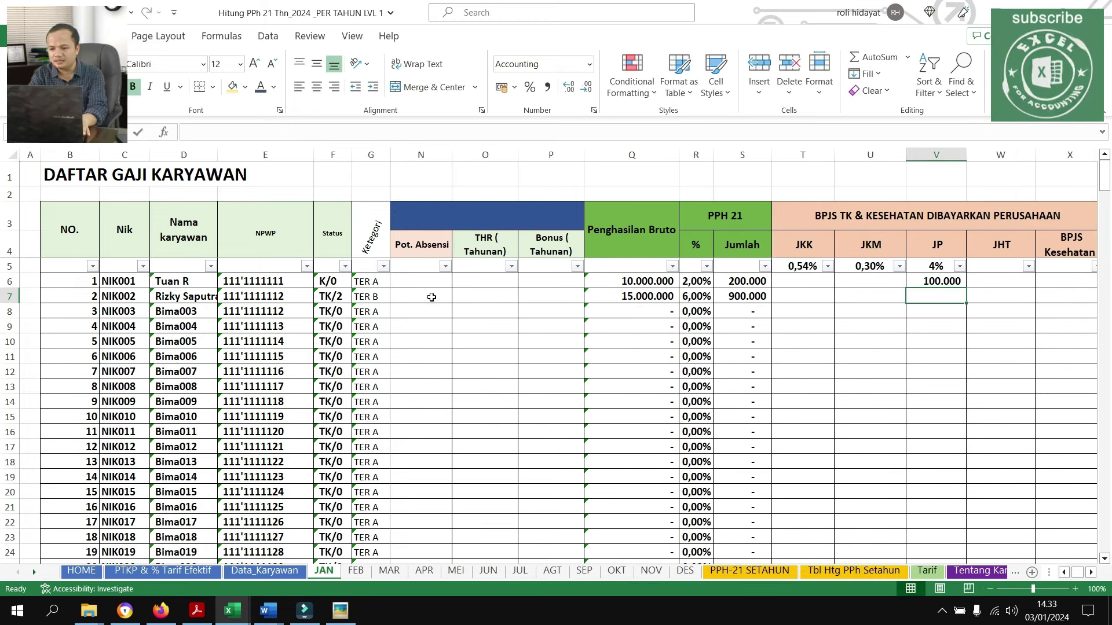
text(12000)
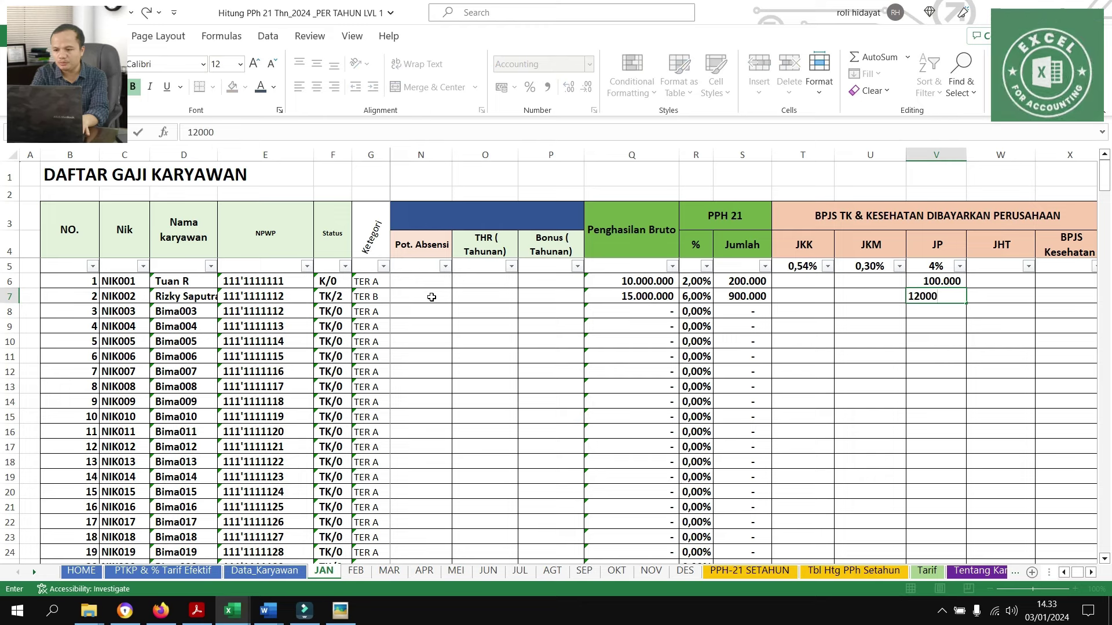
key(Left)
key(Left)
key(Left)
key(Left)
key(Left)
key(Left)
key(Left)
key(Left)
key(Left)
key(Left)
key(Left)
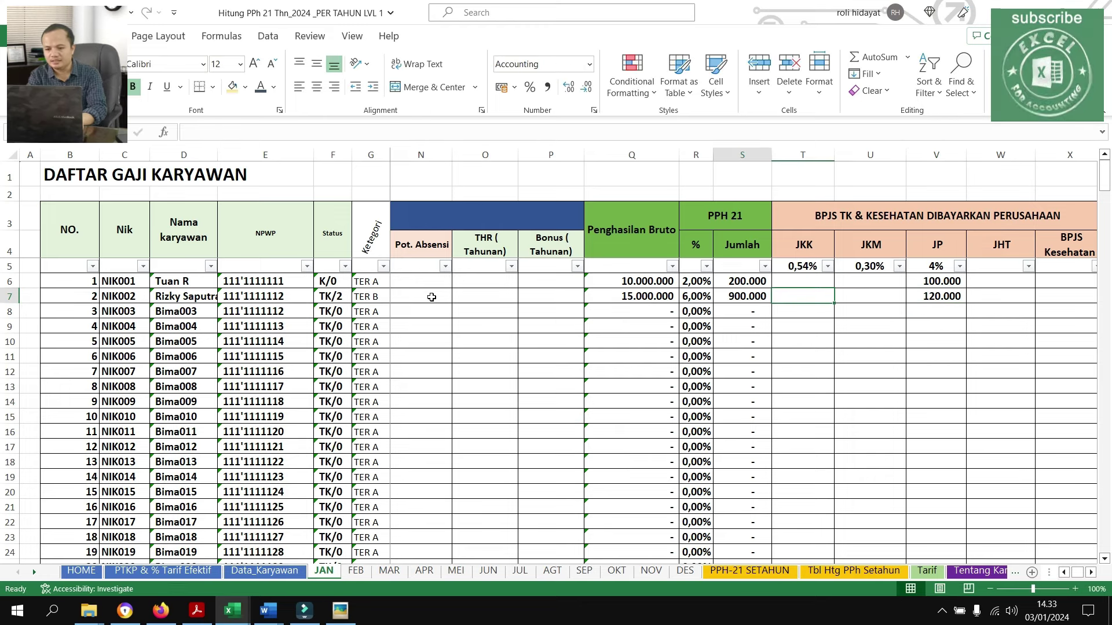
key(Left)
key(Left)
key(Left)
key(Left)
key(Left)
key(Left)
key(Left)
key(Left)
key(Left)
key(Right)
key(Right)
key(Right)
key(Right)
key(Right)
key(Right)
key(Right)
key(Right)
key(Right)
key(Right)
key(Right)
key(Right)
key(Right)
key(Right)
key(Right)
key(Right)
key(Right)
key(Right)
key(Right)
key(Right)
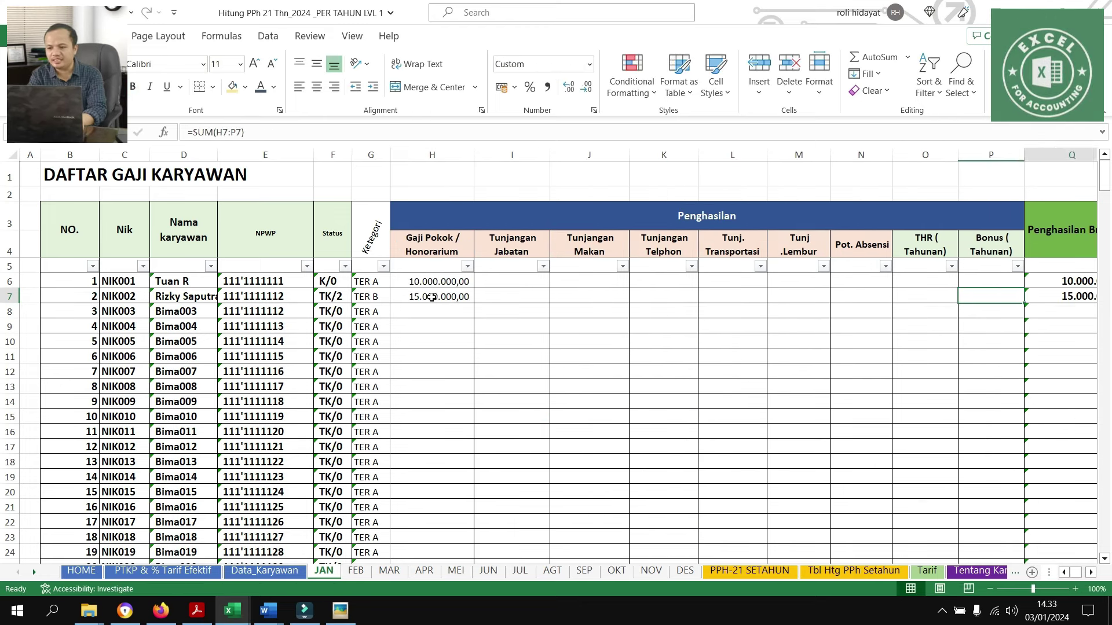
key(Left)
key(Left)
key(Left)
key(Left)
key(Left)
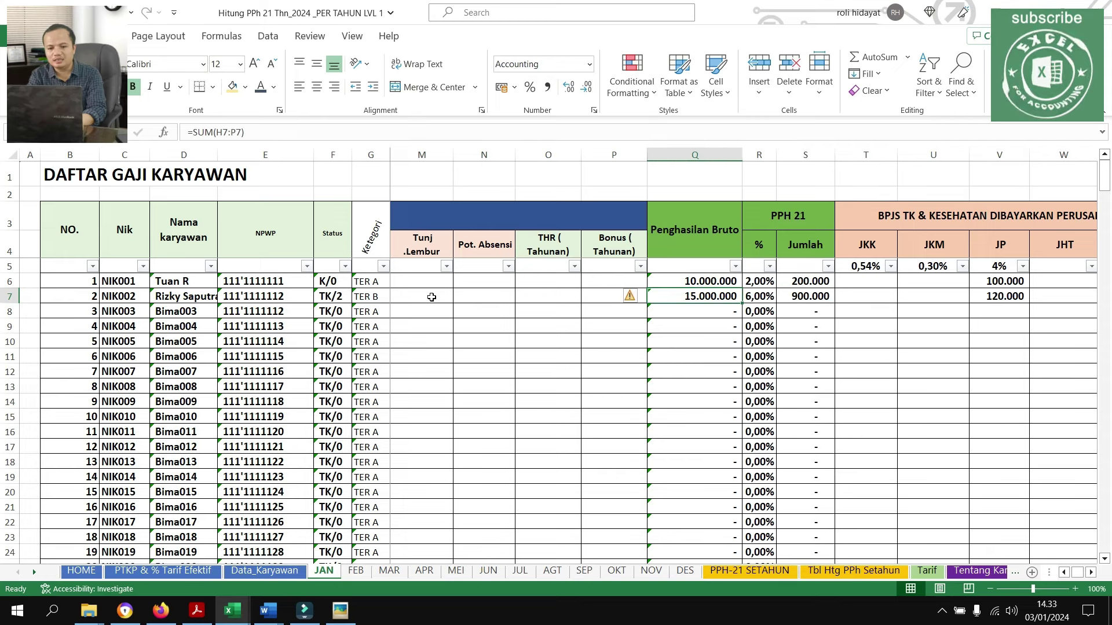
double_click(218, 154)
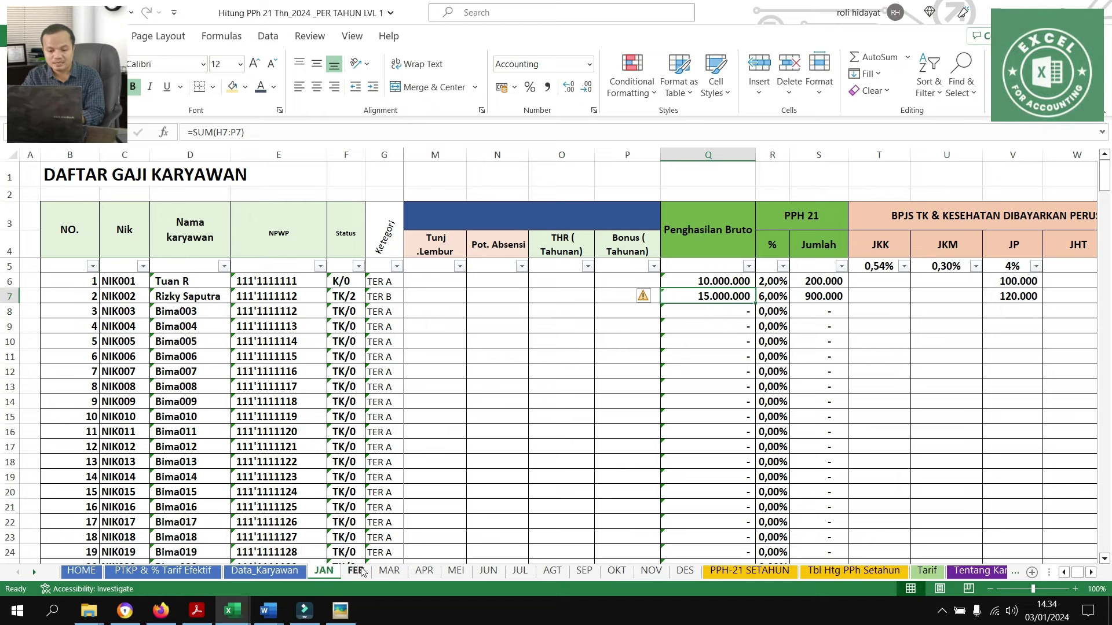
Fill the TER B bracket 12 row A77:E77 green on the tariff sheet
click(165, 571)
scroll(155, 372, down, 1)
scroll(155, 371, down, 1)
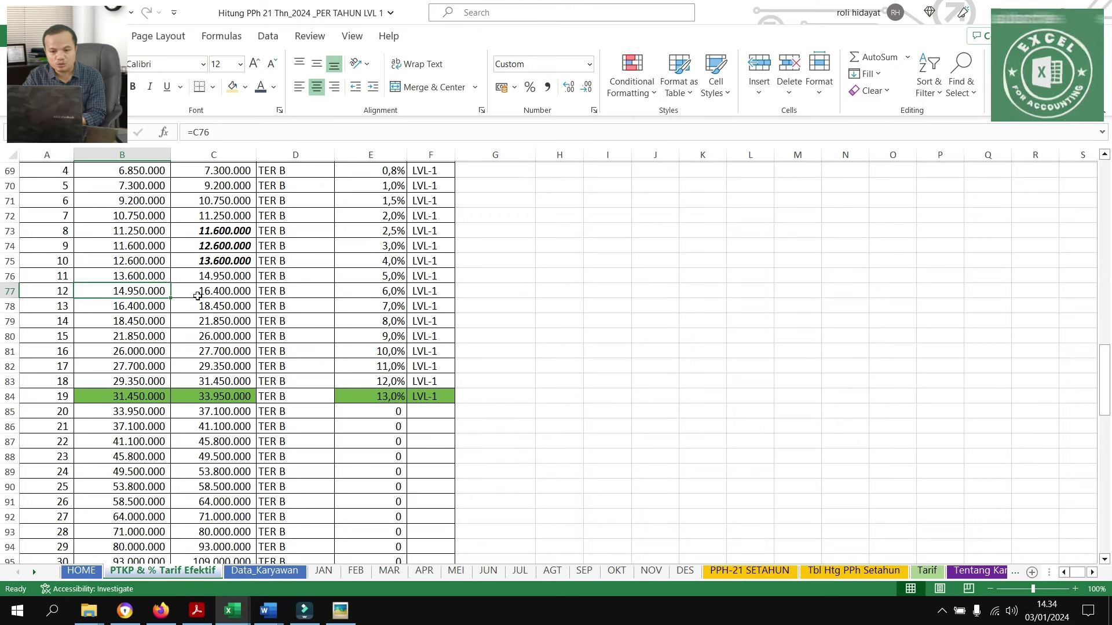
drag(67, 293, 392, 286)
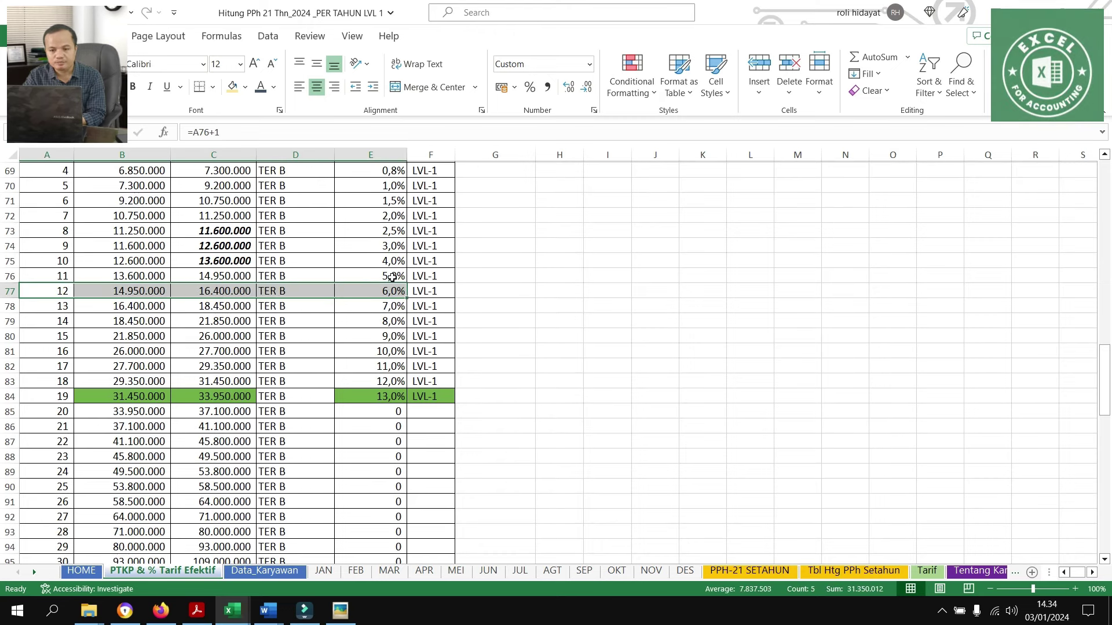
click(245, 86)
click(335, 170)
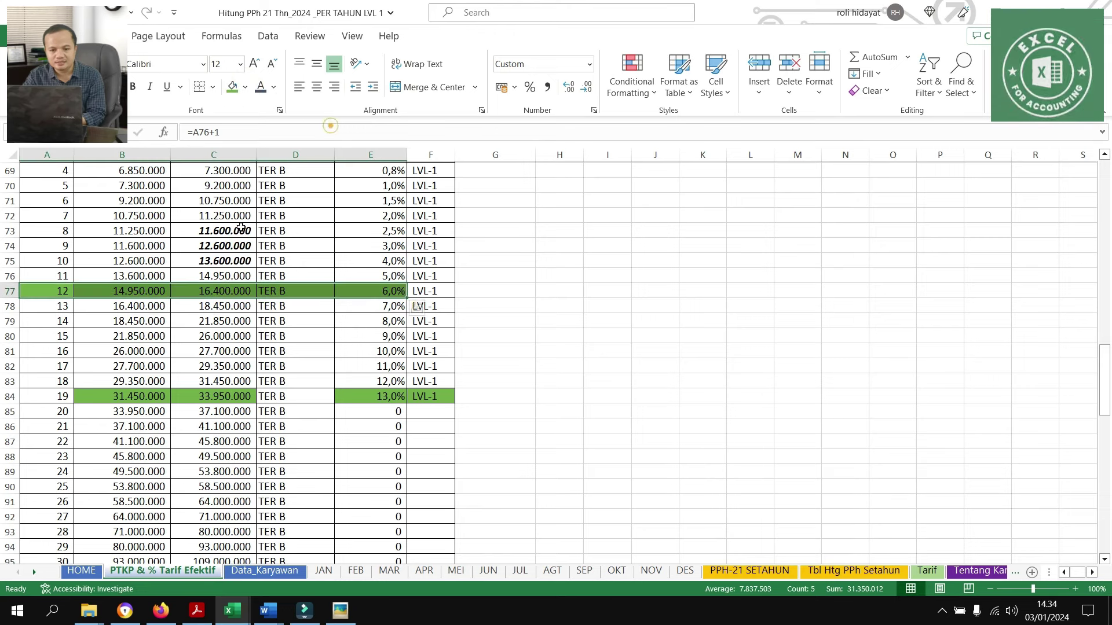
Check bracket 12's 14.950.000–16.400.000 limits and its 6% rate
click(156, 313)
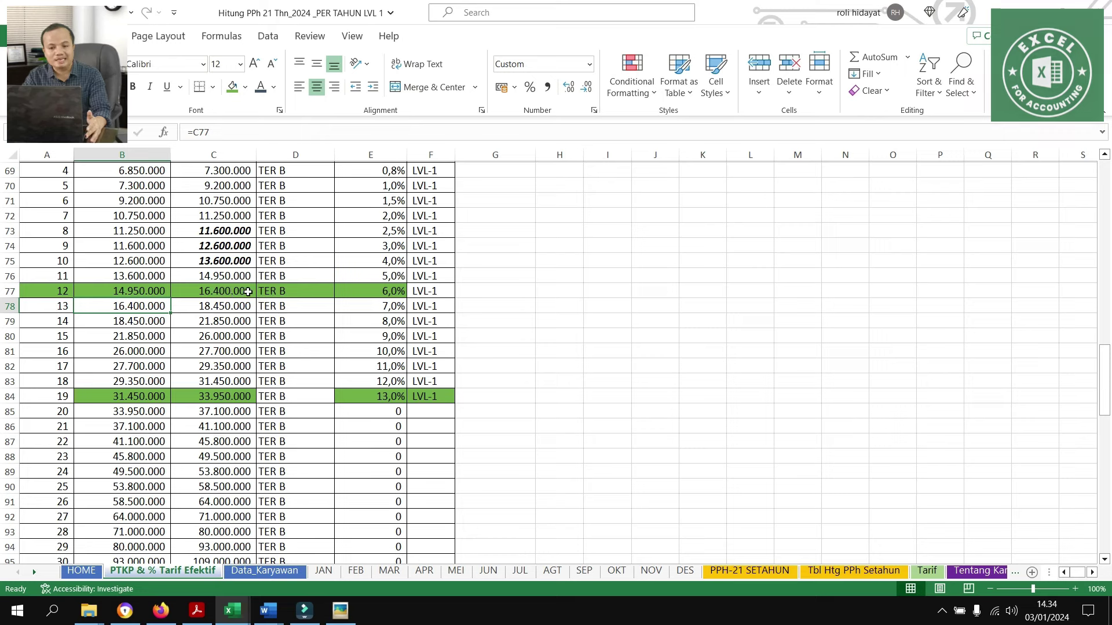
click(240, 292)
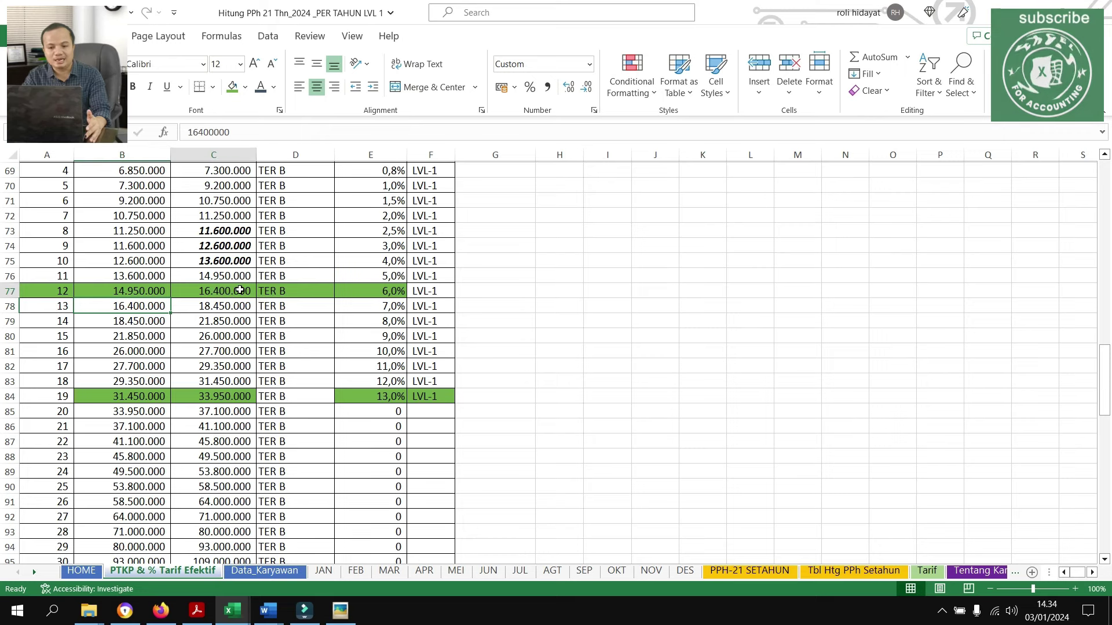
click(375, 291)
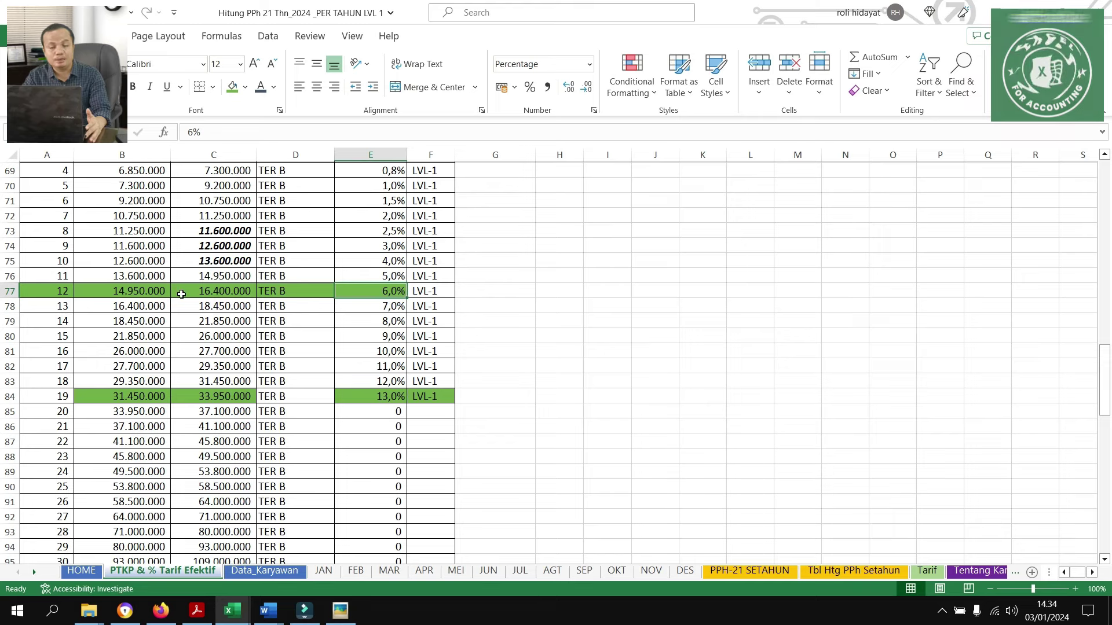
drag(181, 294, 224, 299)
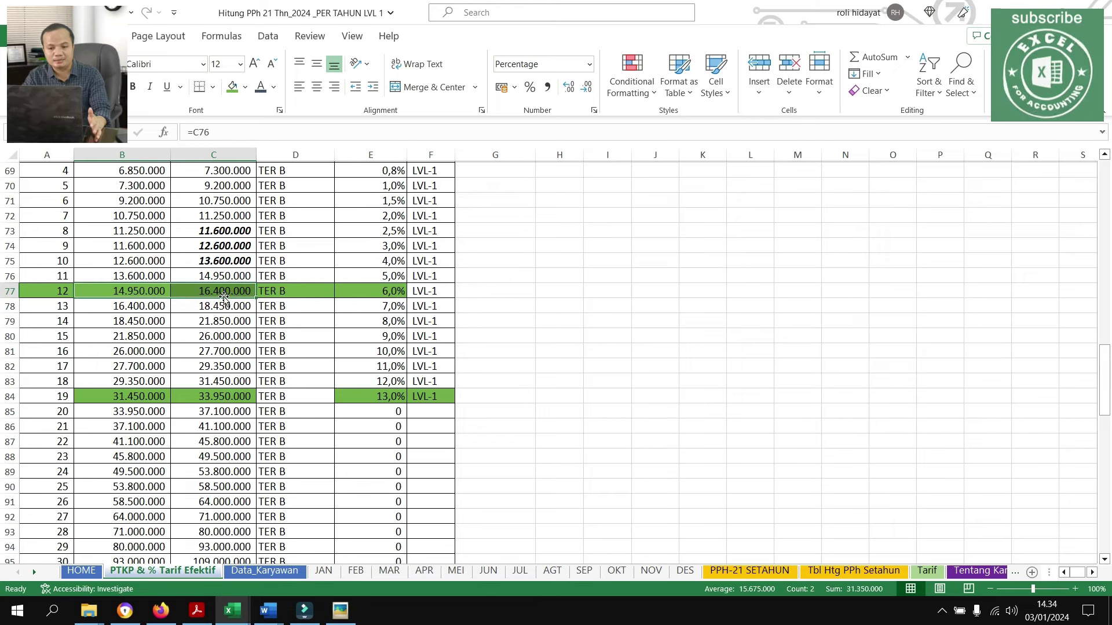
click(401, 291)
Undo the last JAN sheet change and copy the 13.600.000 bracket limit from the tariff sheet
click(264, 571)
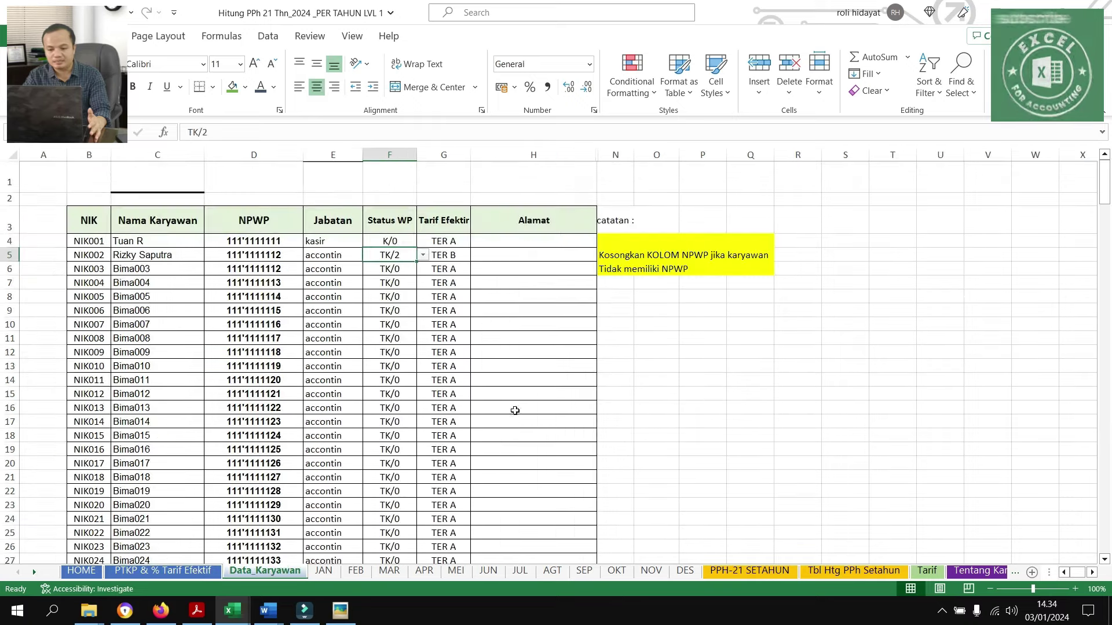
click(323, 571)
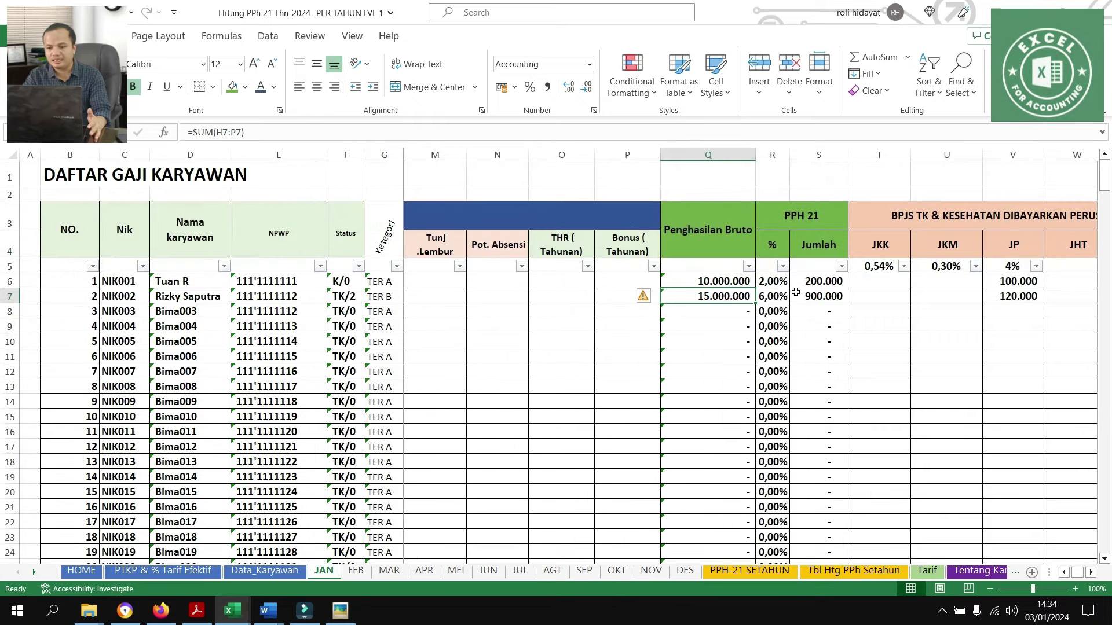
key(ctrl+z)
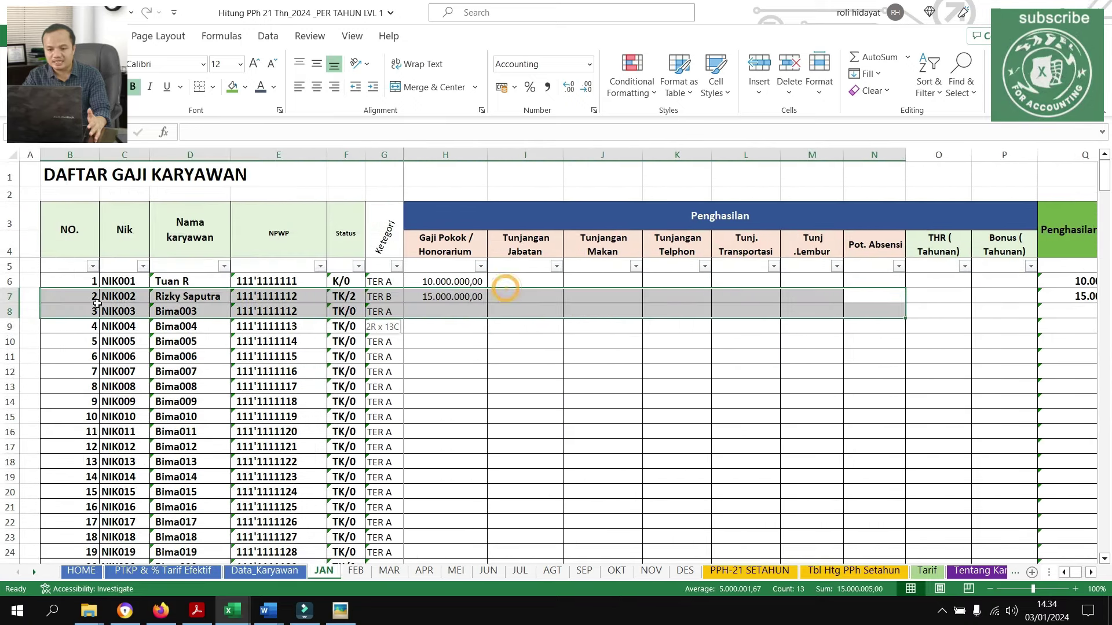
click(219, 571)
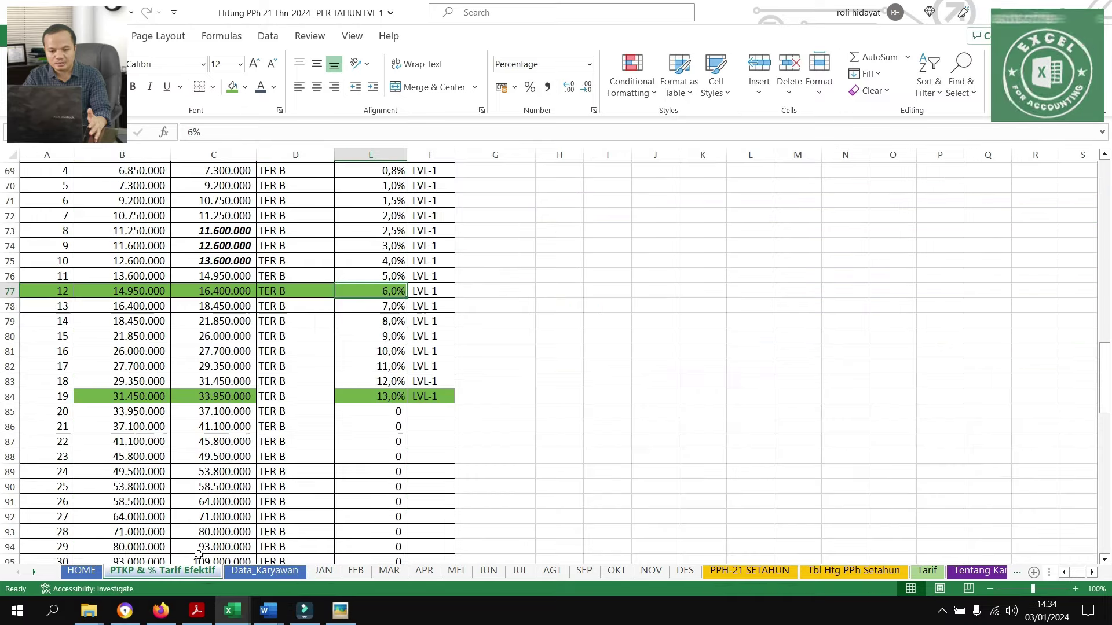
click(139, 276)
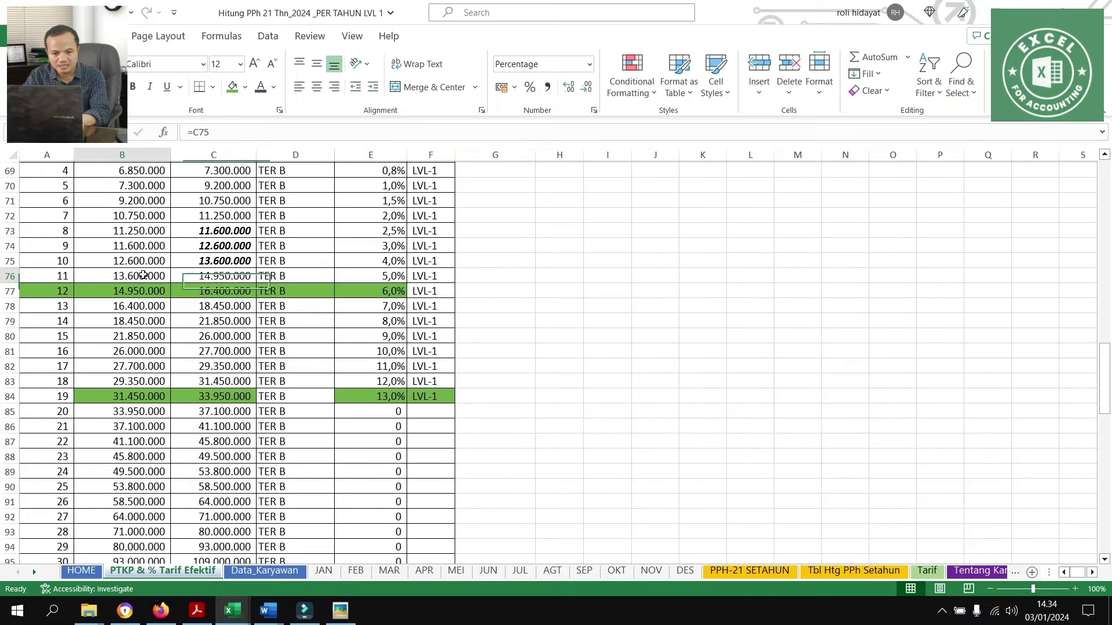
key(ctrl+c)
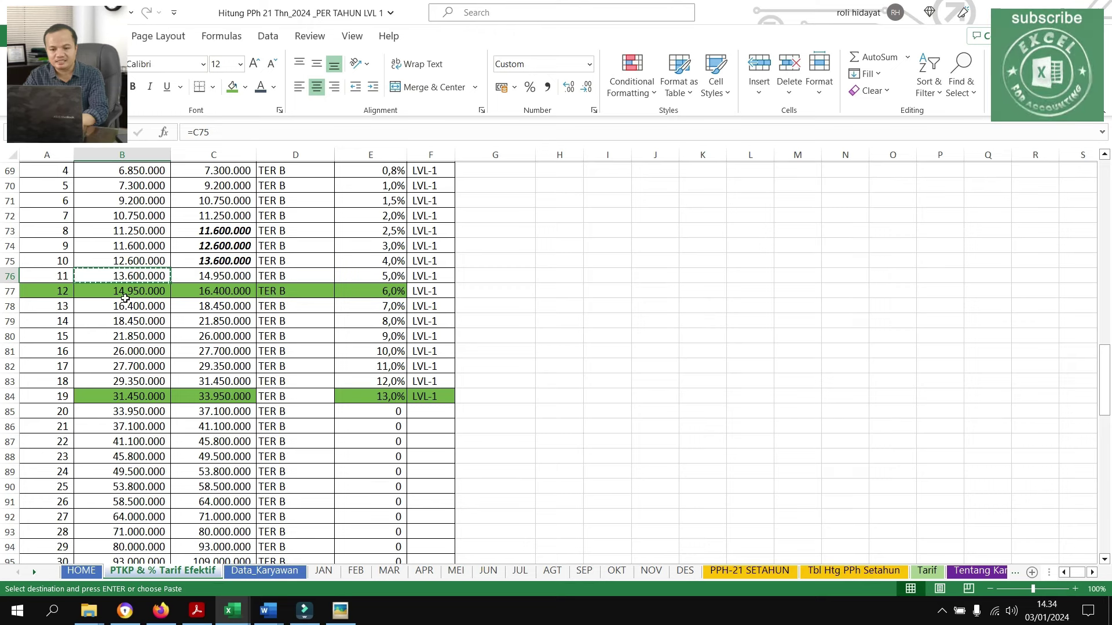
click(139, 274)
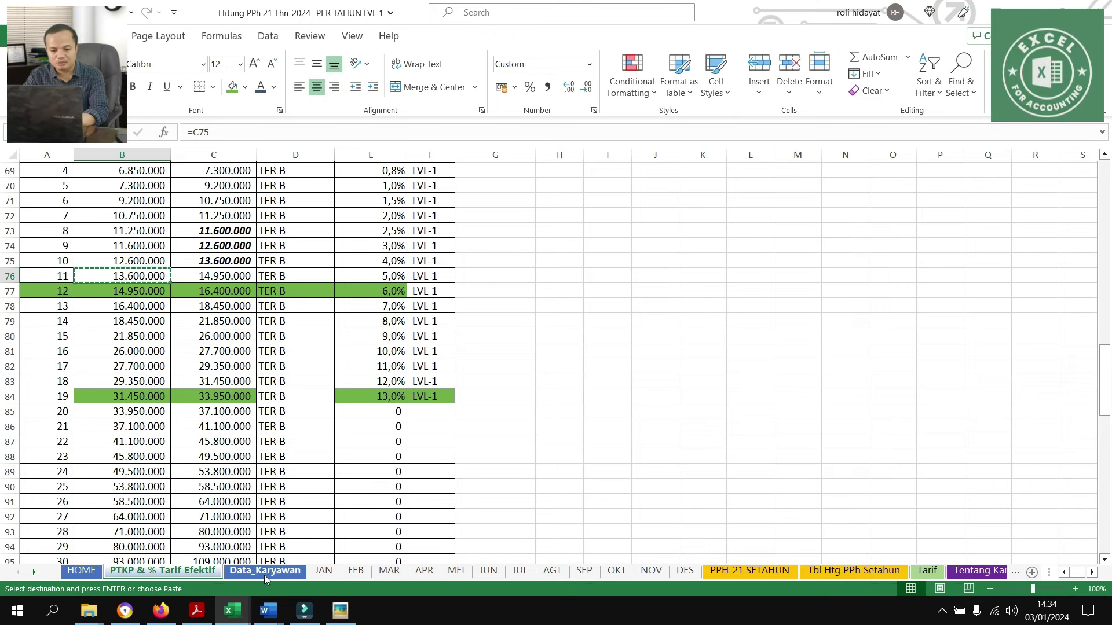
Paste 13.600.000 as a plain value into the second employee's base salary H7
click(324, 571)
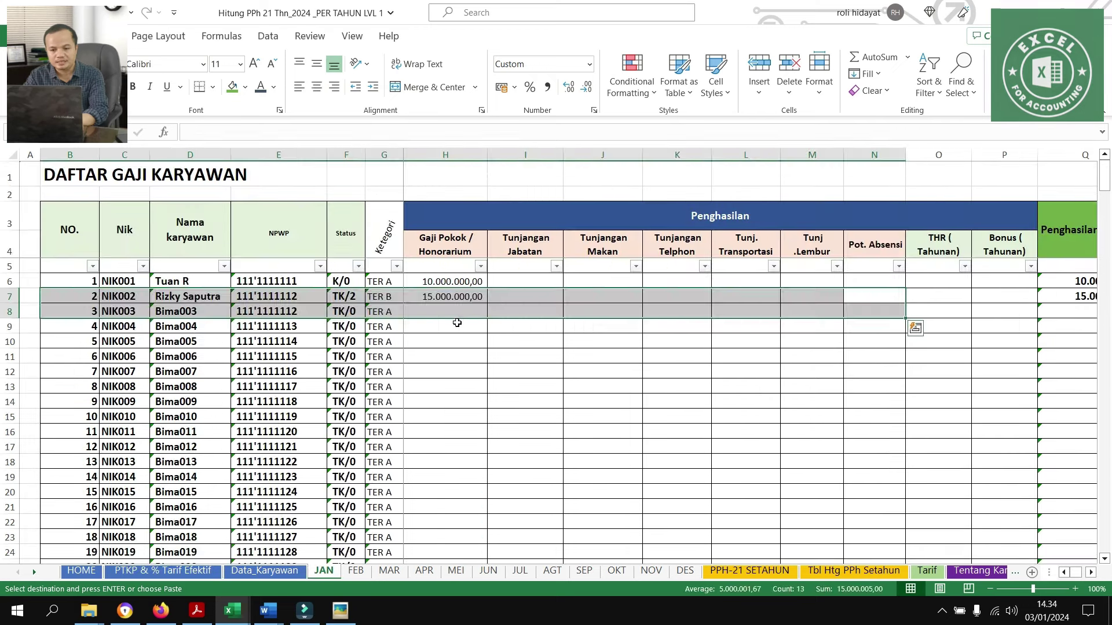
click(457, 321)
click(454, 296)
key(ctrl+v)
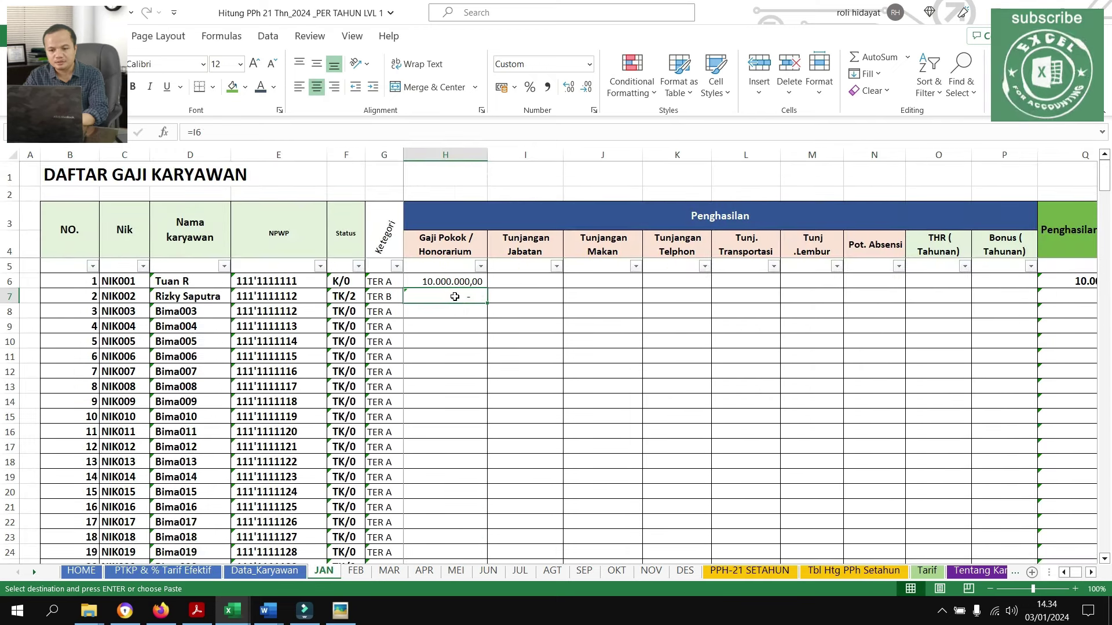
right_click(454, 296)
click(512, 231)
key(Right)
key(Right)
key(Right)
key(Right)
key(Right)
key(Right)
key(Right)
key(Right)
key(Right)
key(Right)
key(Right)
key(Right)
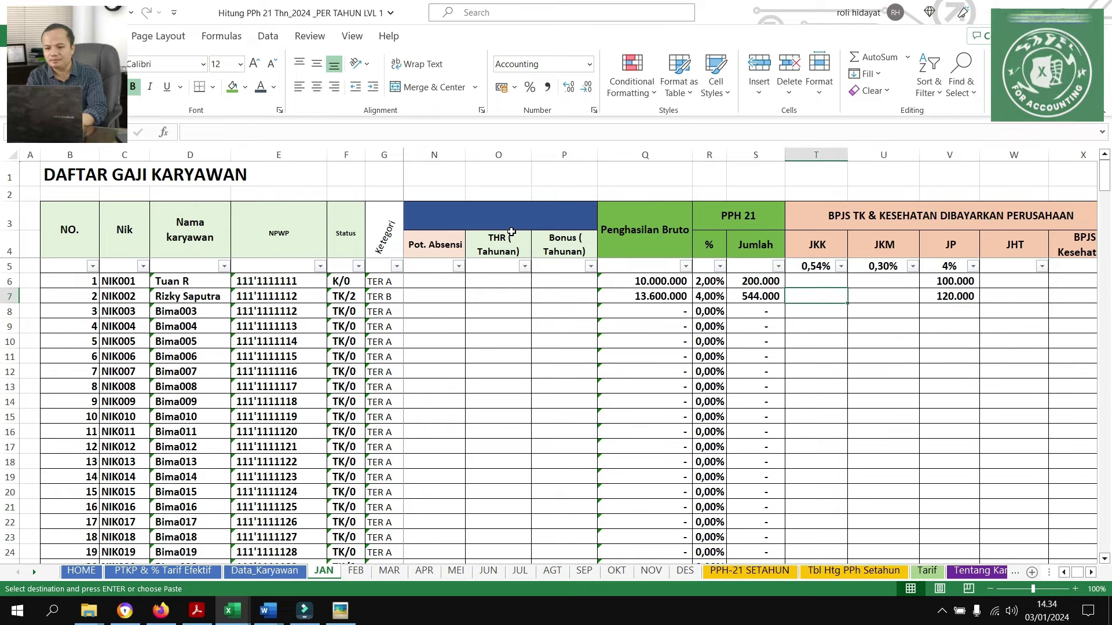
key(Left)
key(Left)
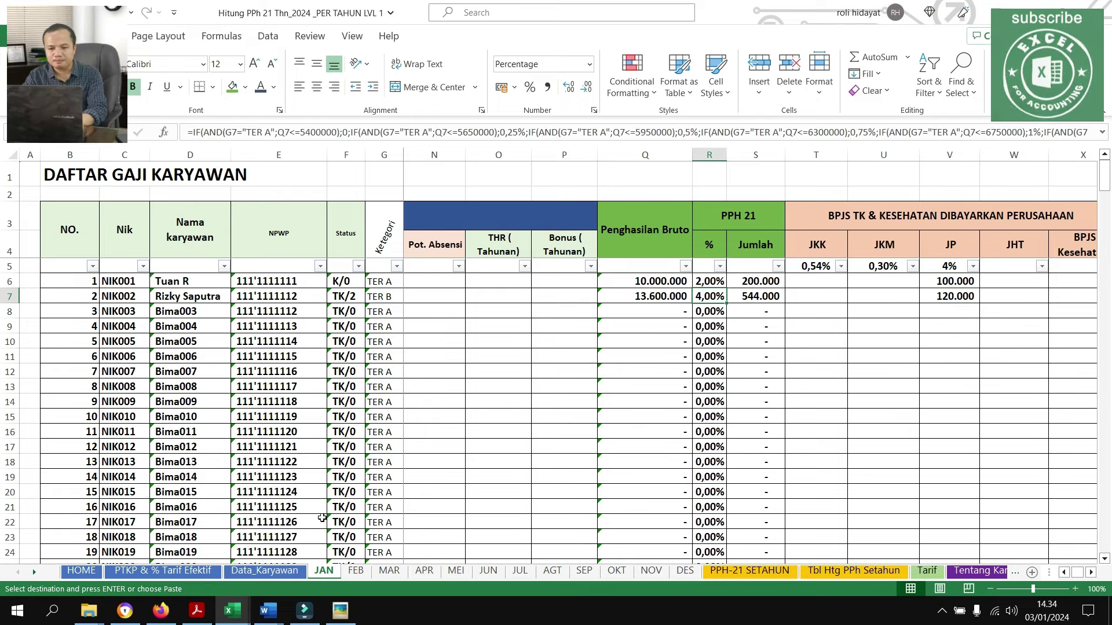
Inspect the TER B bracket ending at 13.600.000 and its 4% rate
click(174, 571)
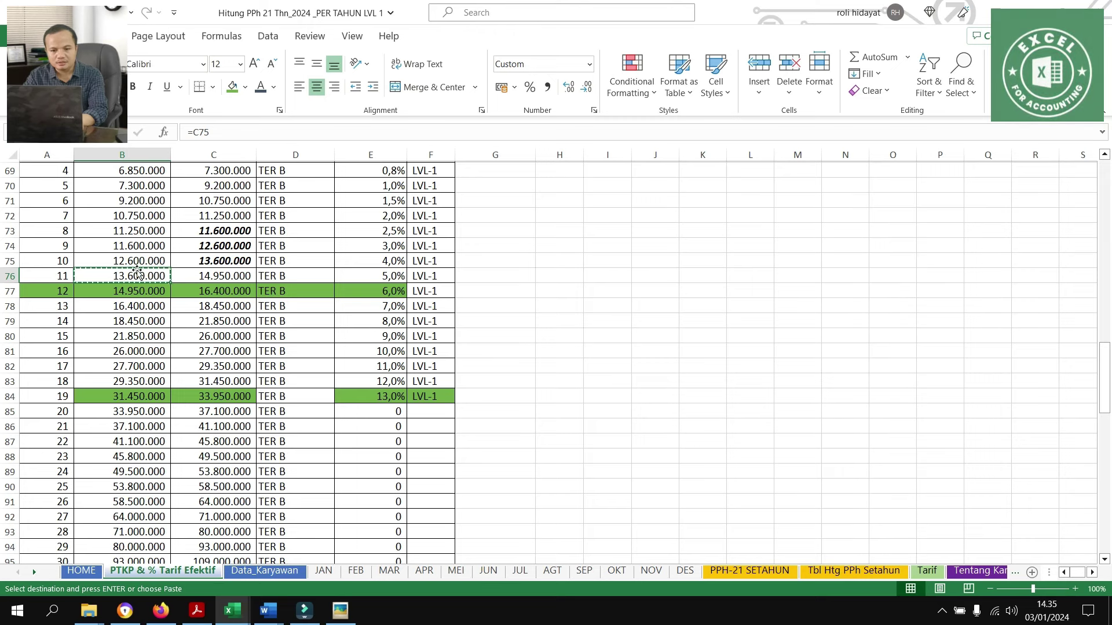
drag(132, 264, 377, 260)
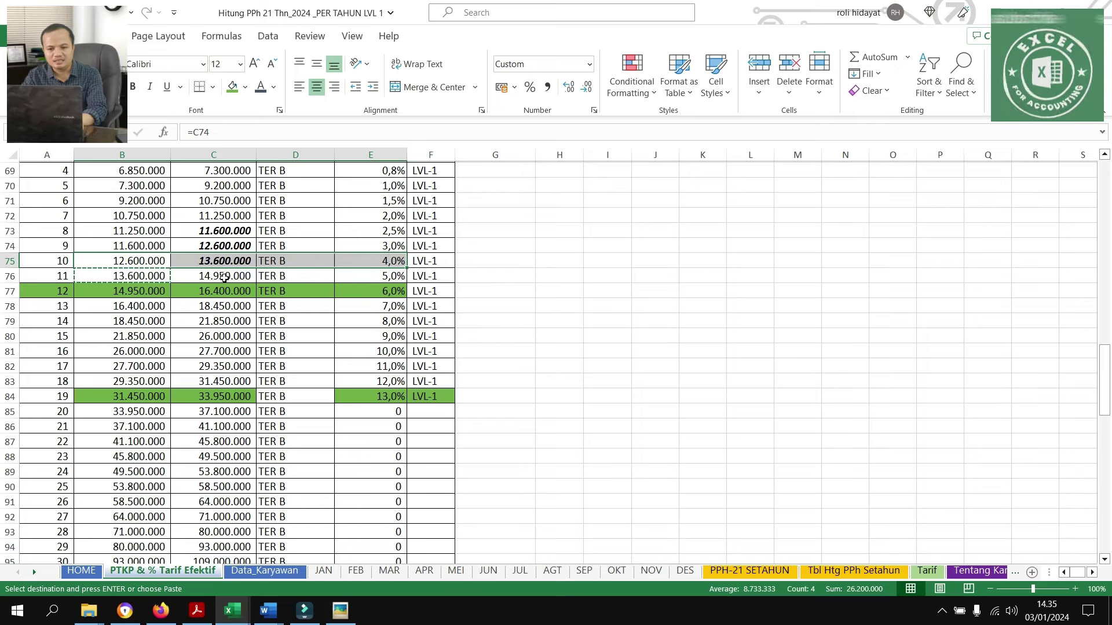
click(140, 277)
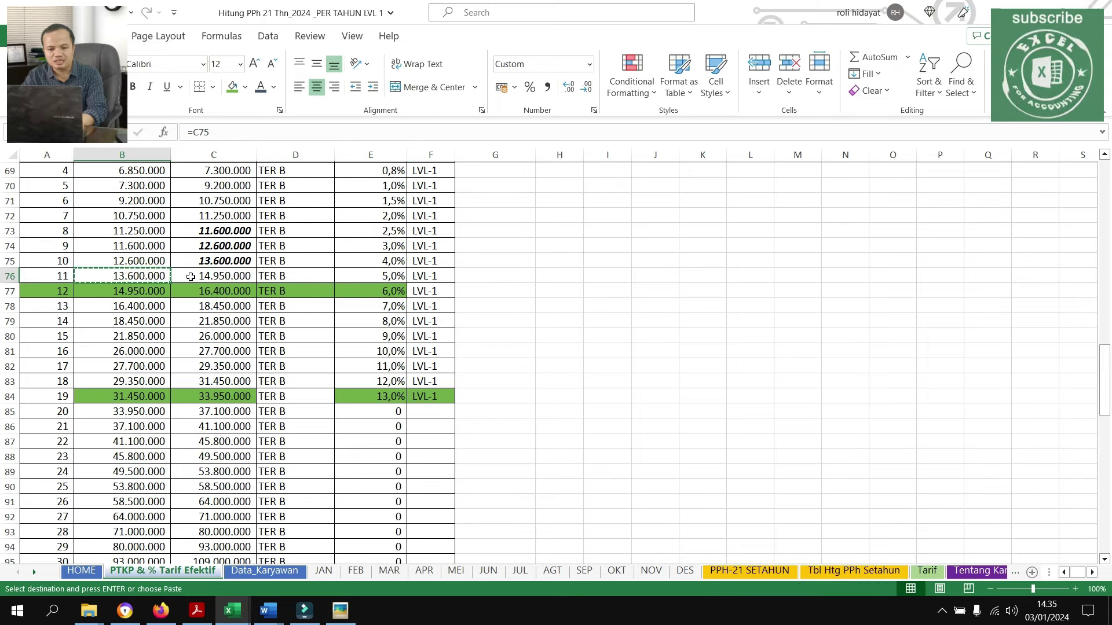
scroll(190, 277, up, 20)
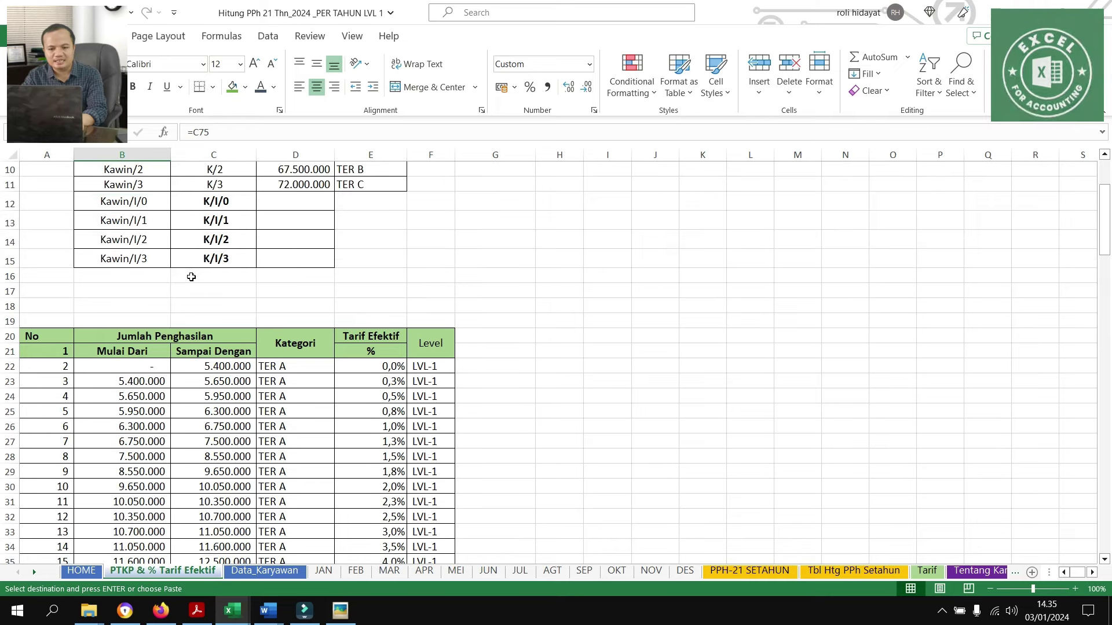
scroll(190, 295, down, 20)
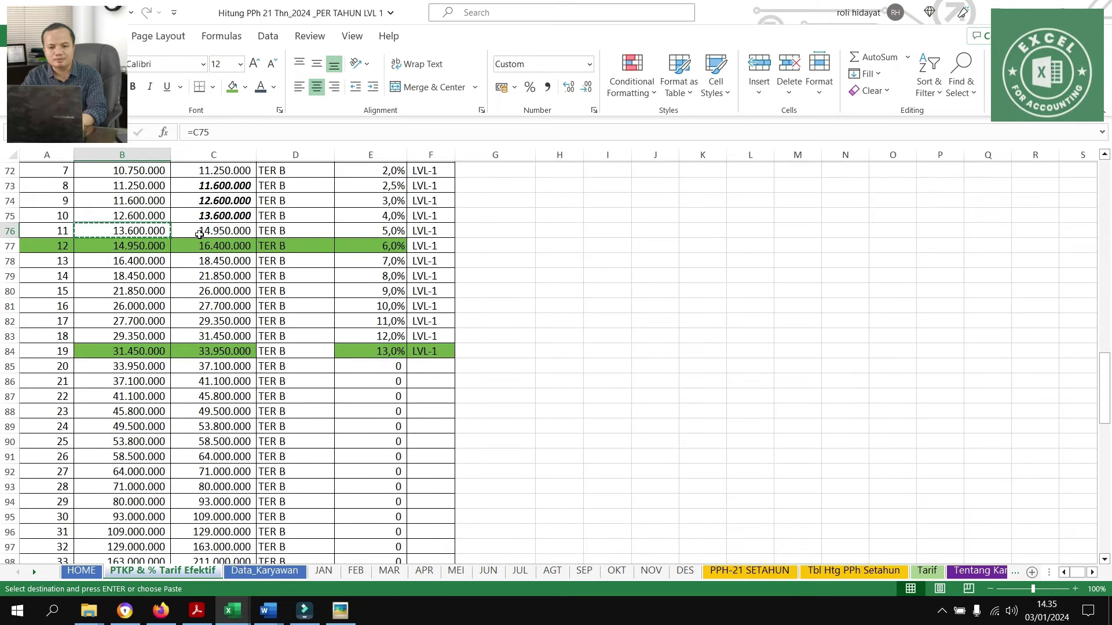
click(224, 210)
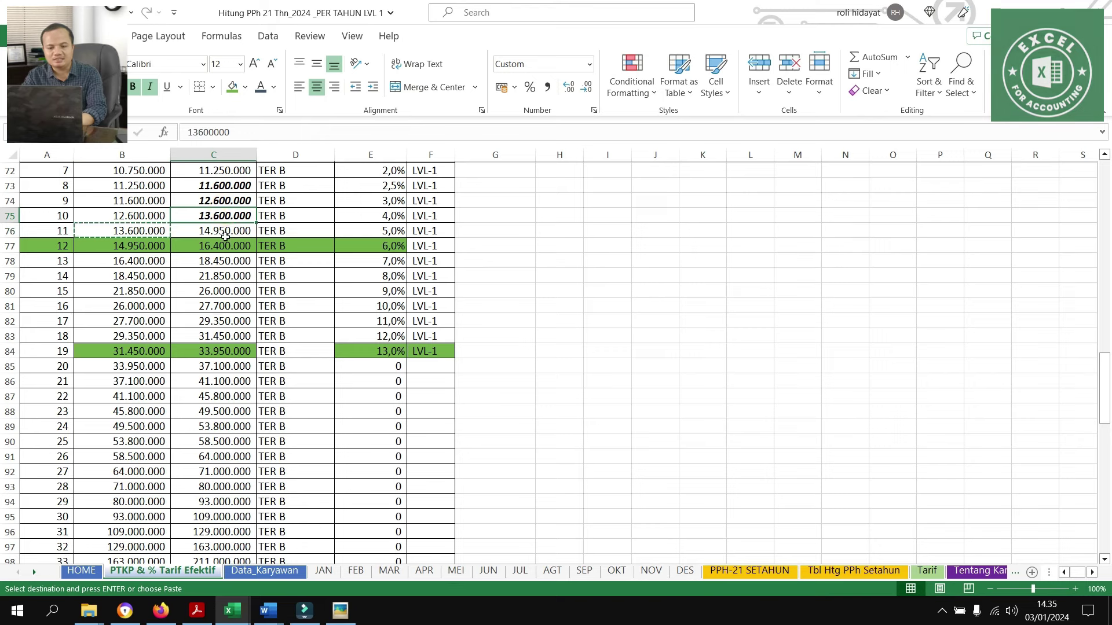
click(369, 220)
click(224, 215)
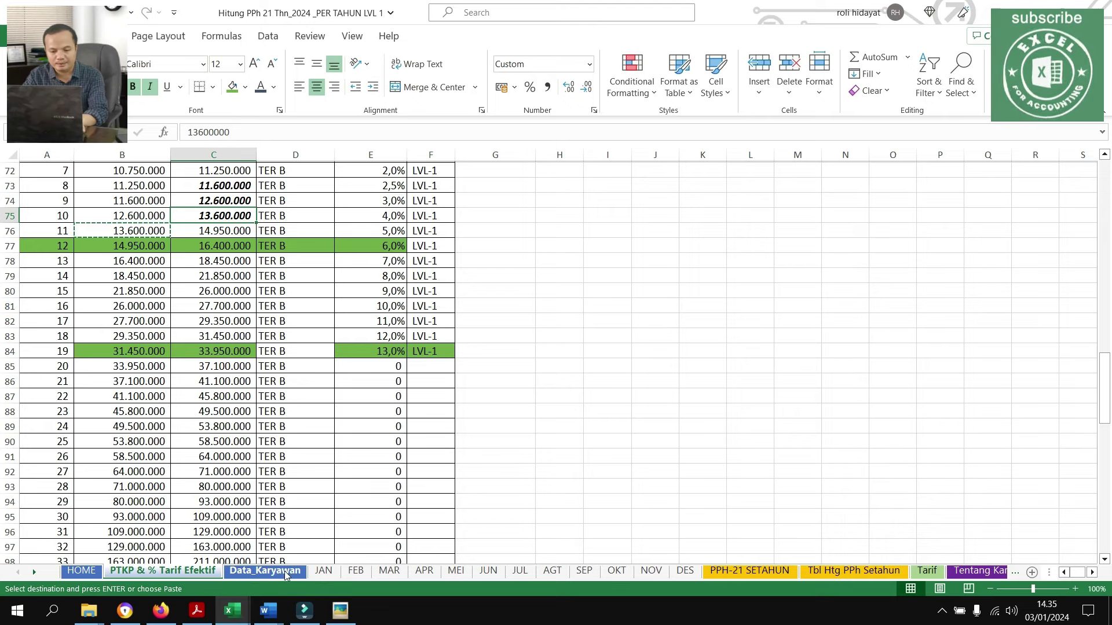
Back on JAN, select the second employee's base salary cell H7 to overwrite
click(324, 572)
drag(526, 383, 194, 373)
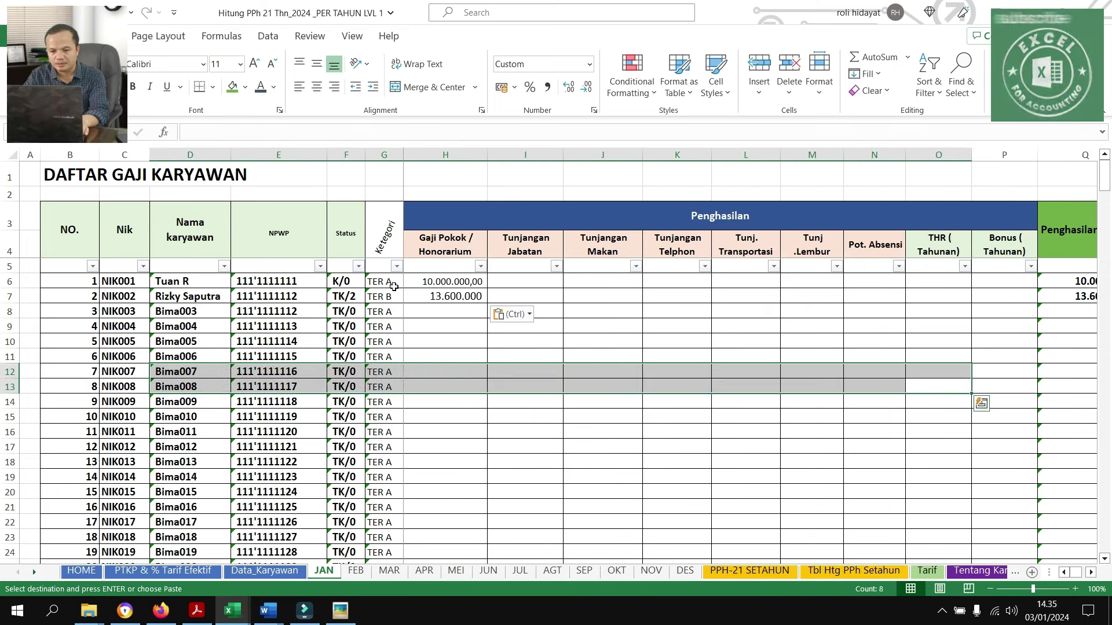
click(436, 291)
Enter 13.500.000 as Rizky's January base salary and check his 540.000 PPh 21 at 4%
text(13500)
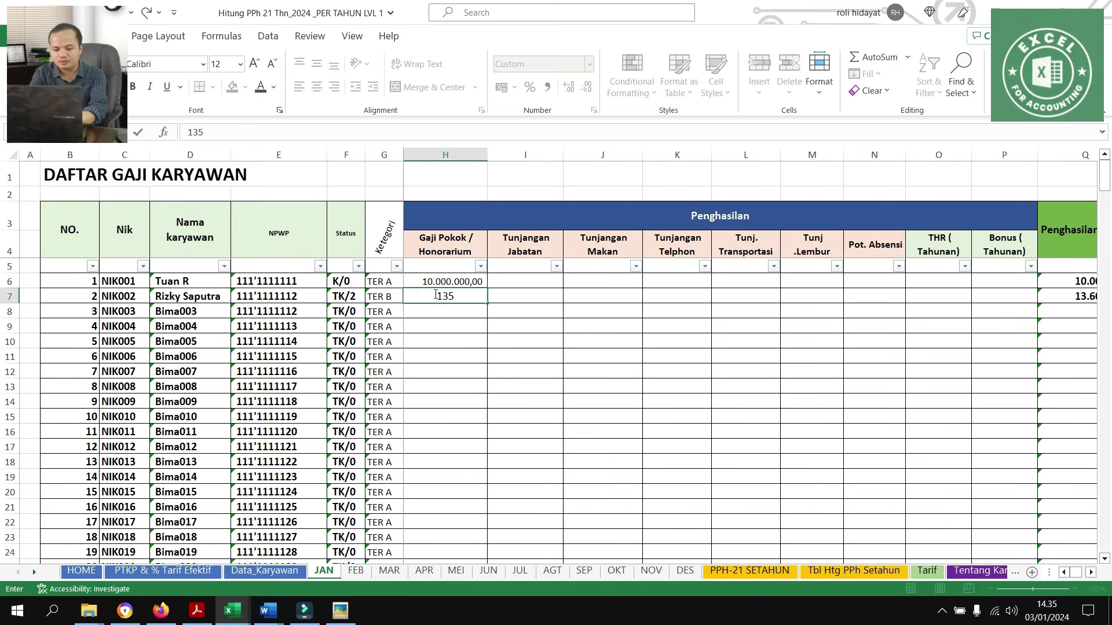
key(Return)
drag(610, 292, 1025, 284)
click(843, 297)
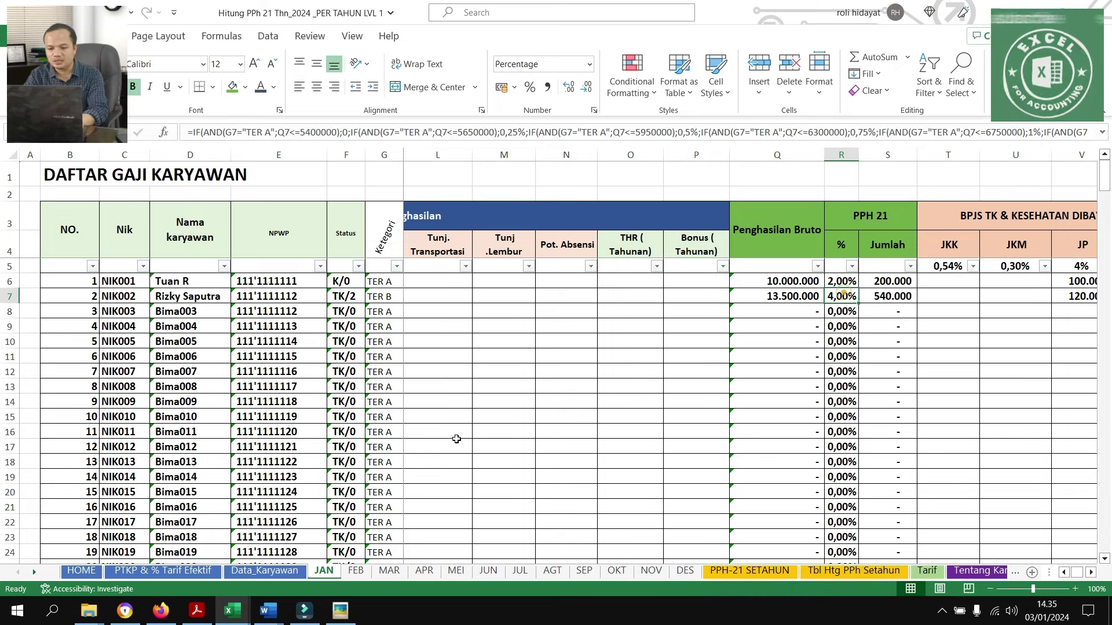
On the tariff sheet, review the 3,0% TER B row and the 4% bracket ending at 13.600.000
click(171, 571)
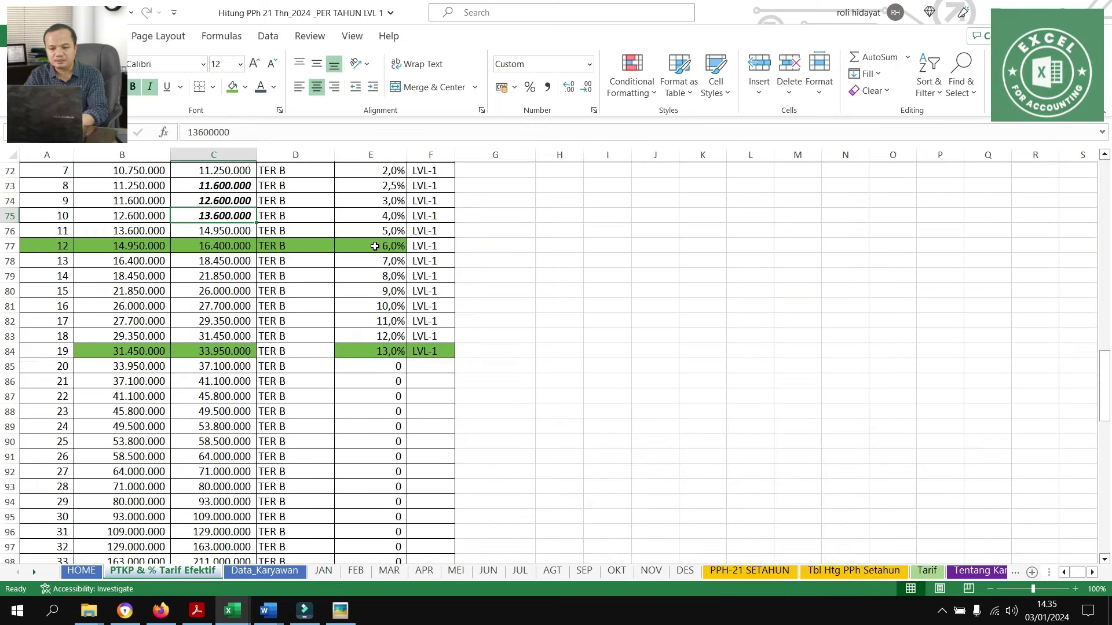
scroll(140, 260, up, 1)
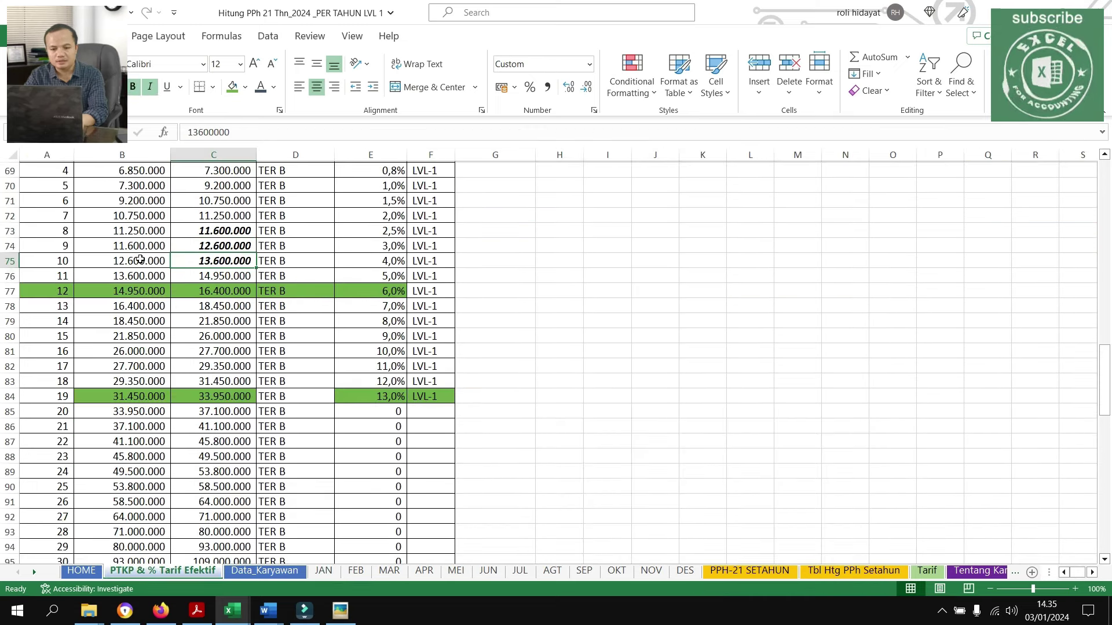
drag(74, 247, 379, 244)
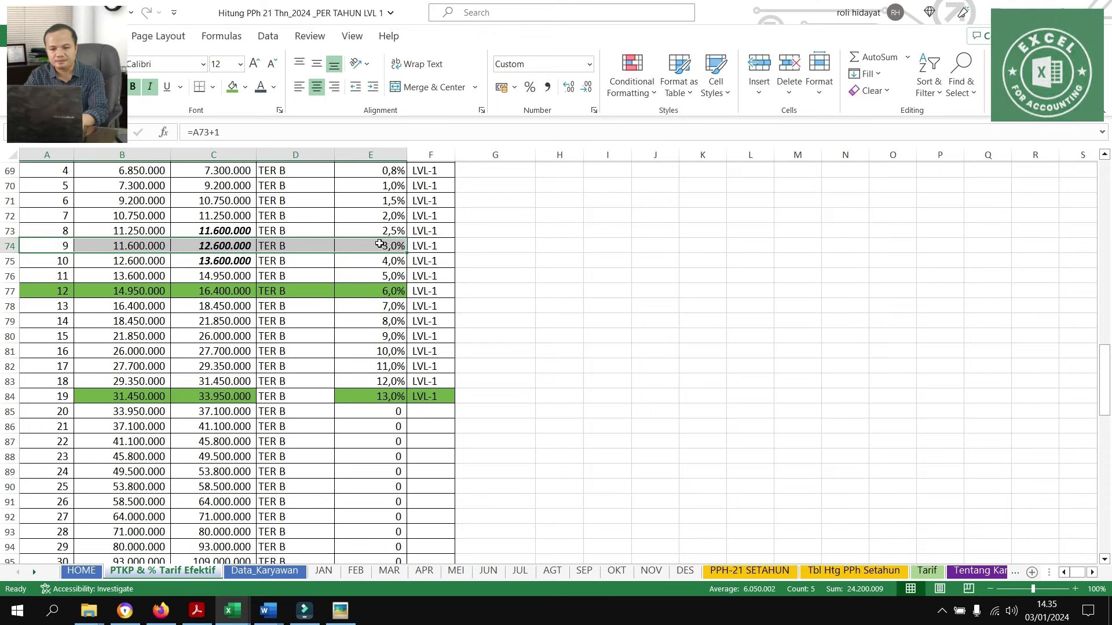
drag(113, 261, 364, 261)
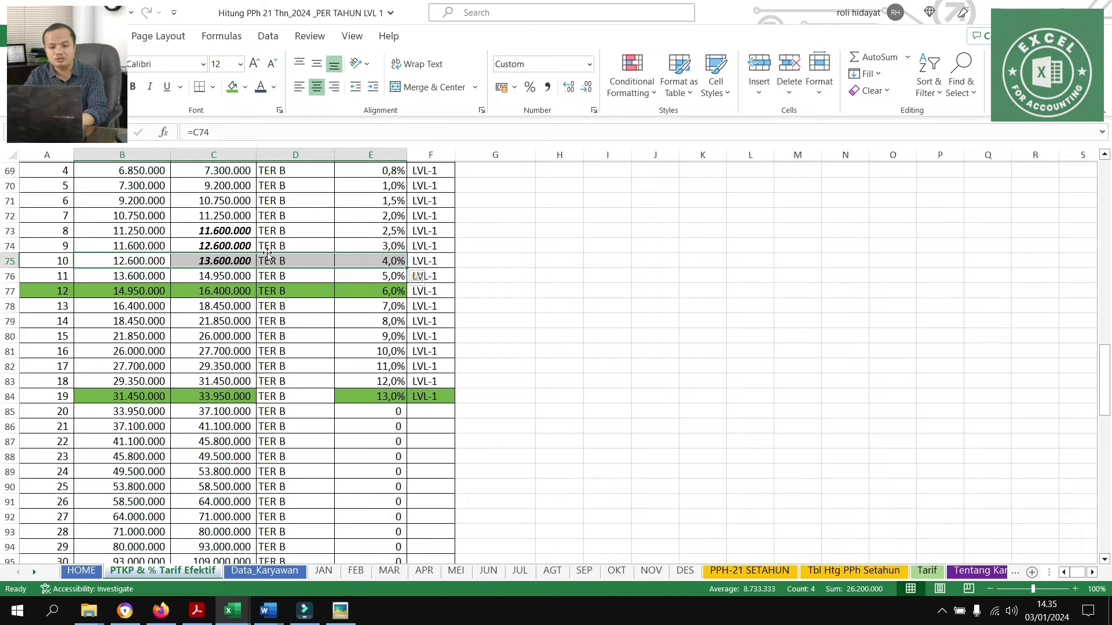
click(323, 571)
scroll(497, 339, left, 2)
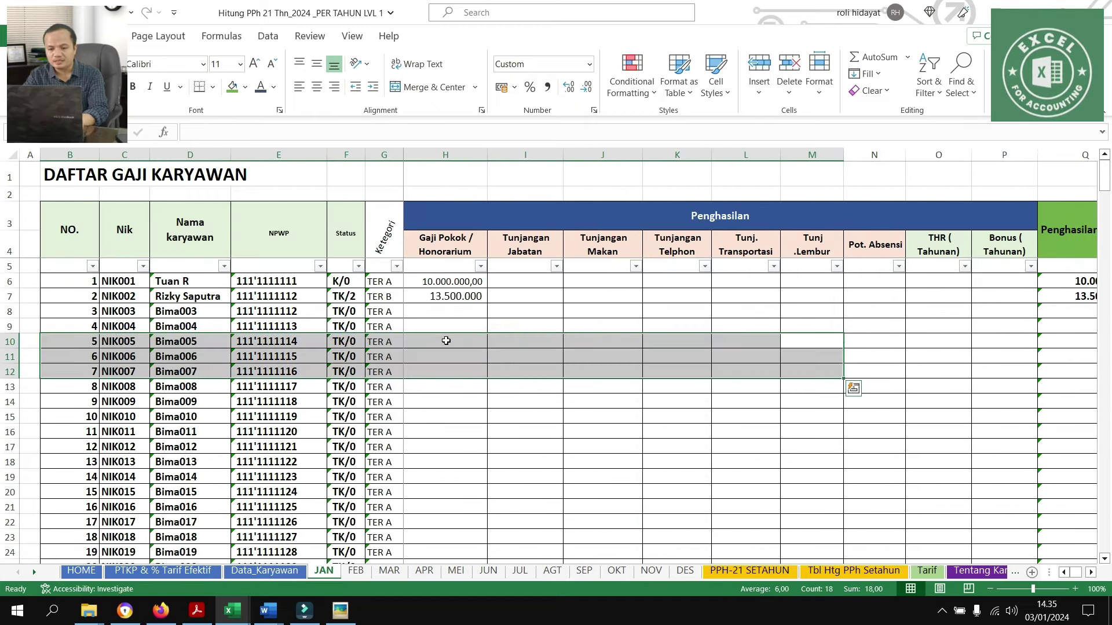
Copy the 13.500.000 salary into FEB and enter Rizky's February JP of 120.000
click(449, 295)
key(ctrl+c)
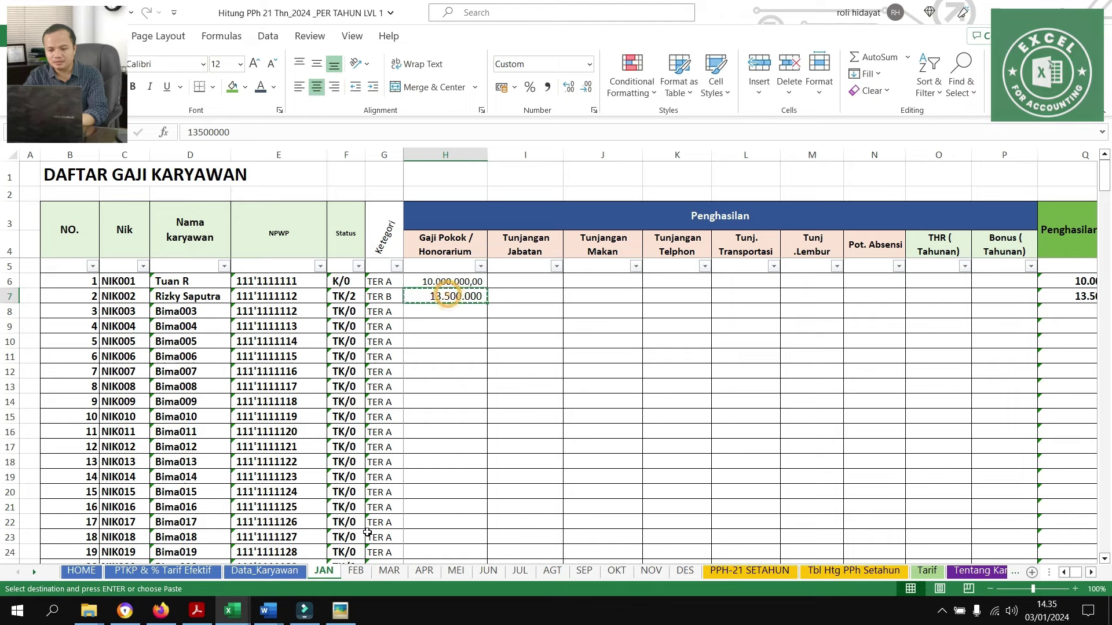
click(356, 570)
click(387, 472)
scroll(387, 472, left, 4)
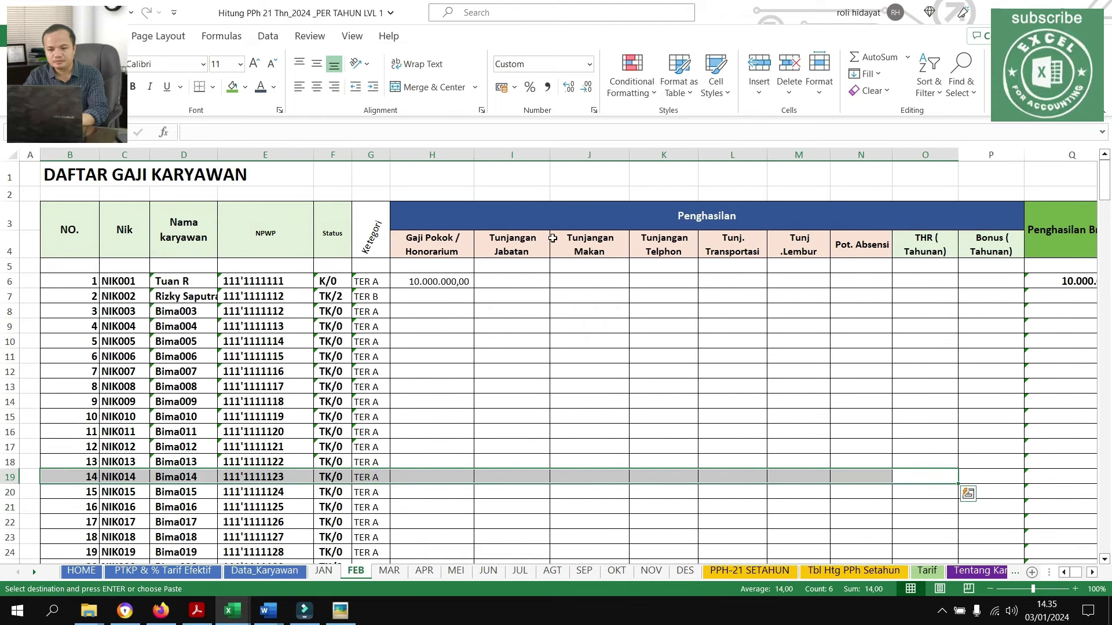
click(434, 294)
key(ctrl+v)
scroll(834, 308, right, 4)
drag(774, 306, 996, 324)
drag(927, 297, 903, 310)
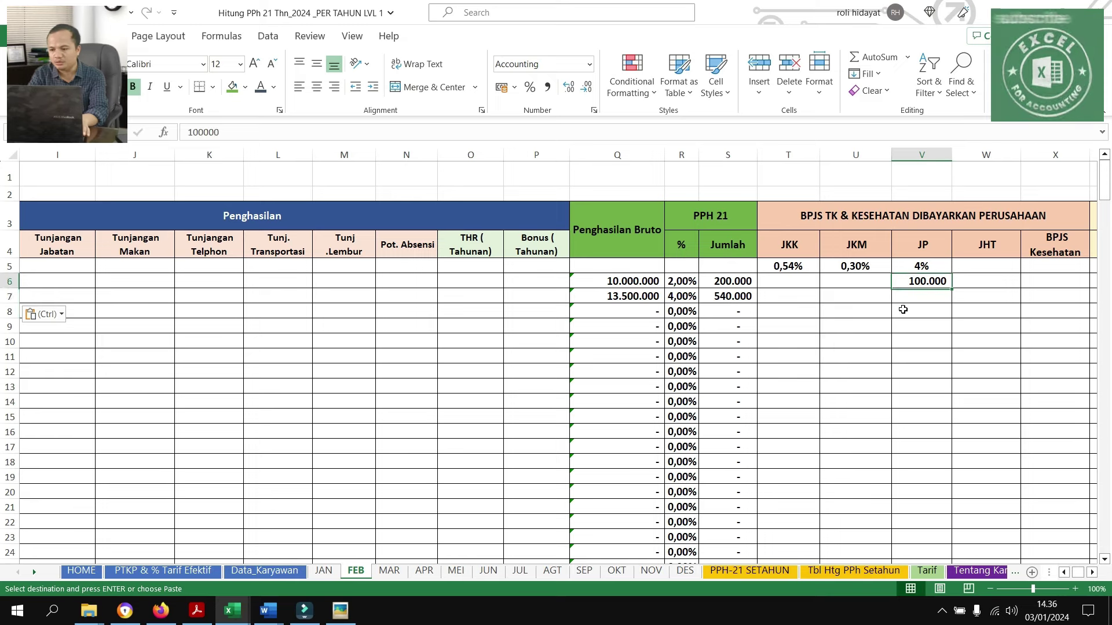
text(120000)
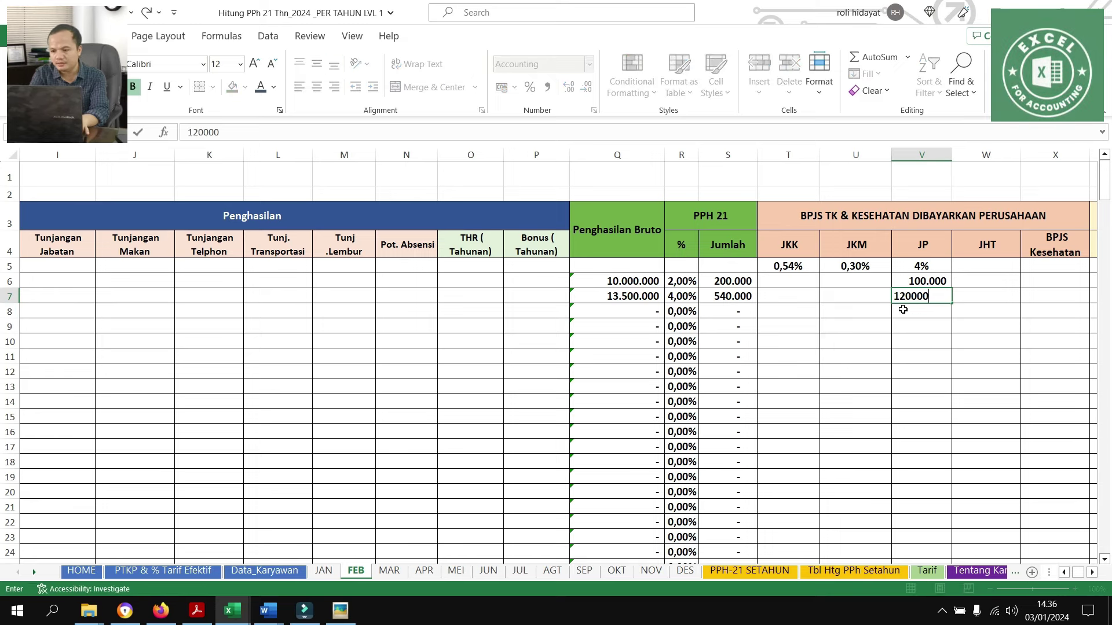
key(Return)
Paste the 13.500.000 base salary into Rizky's row on the MAR and APR sheets
scroll(322, 366, left, 5)
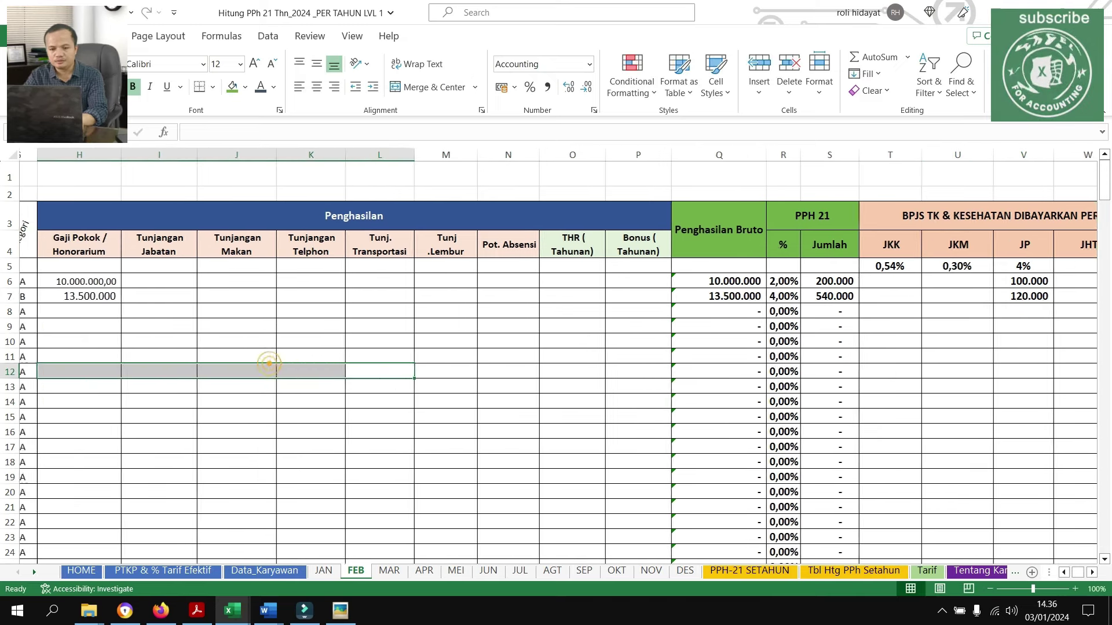
click(348, 296)
key(ctrl+c)
click(389, 572)
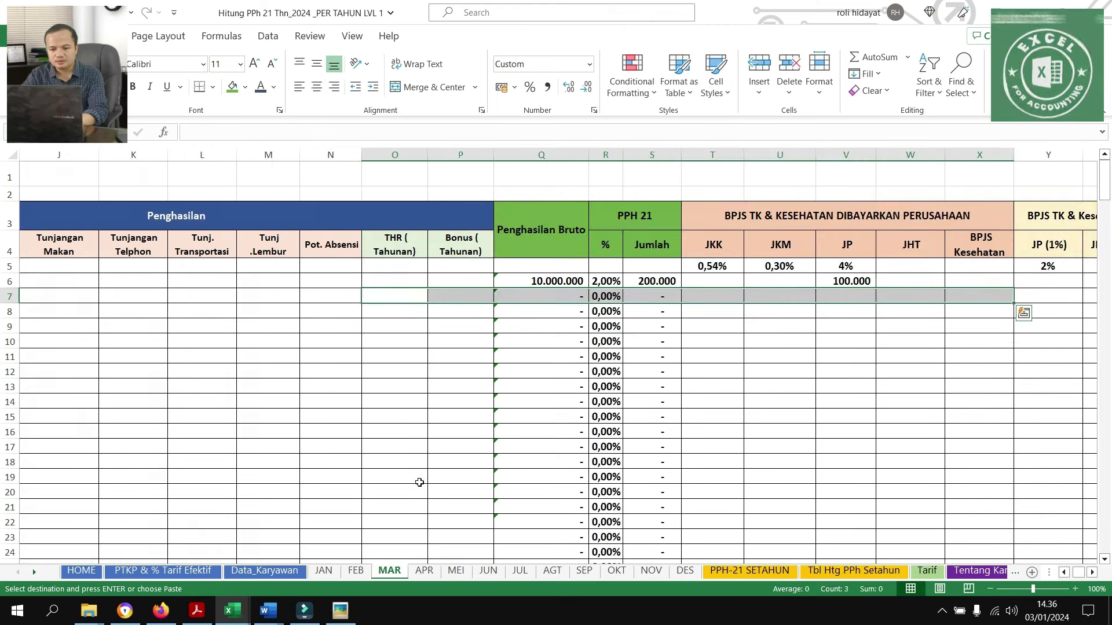
scroll(463, 406, left, 5)
click(542, 318)
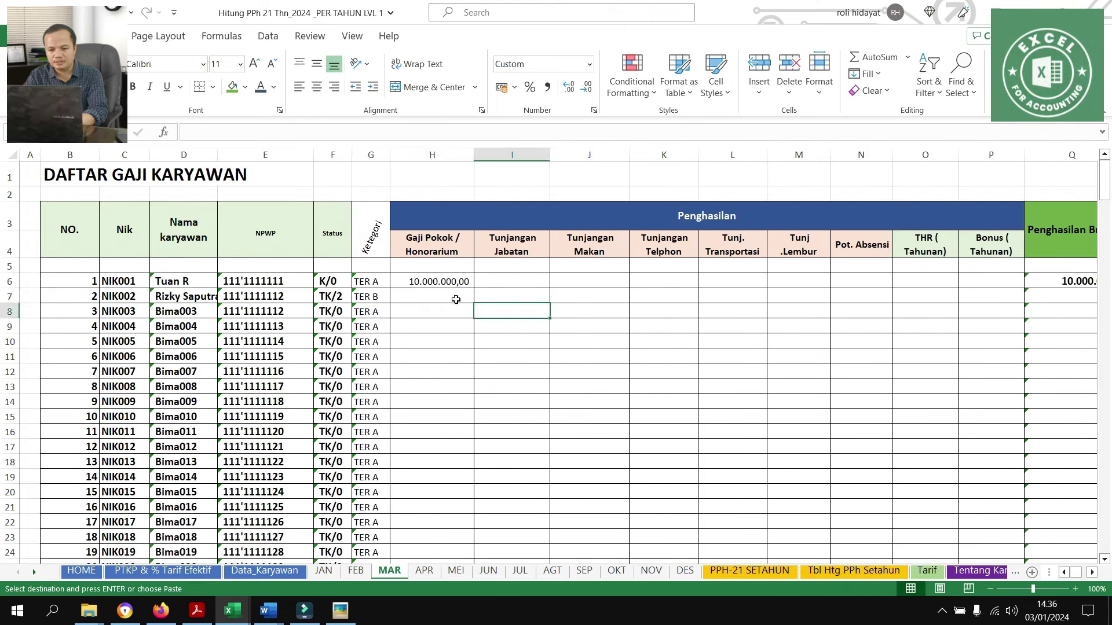
click(454, 294)
key(ctrl+v)
click(424, 572)
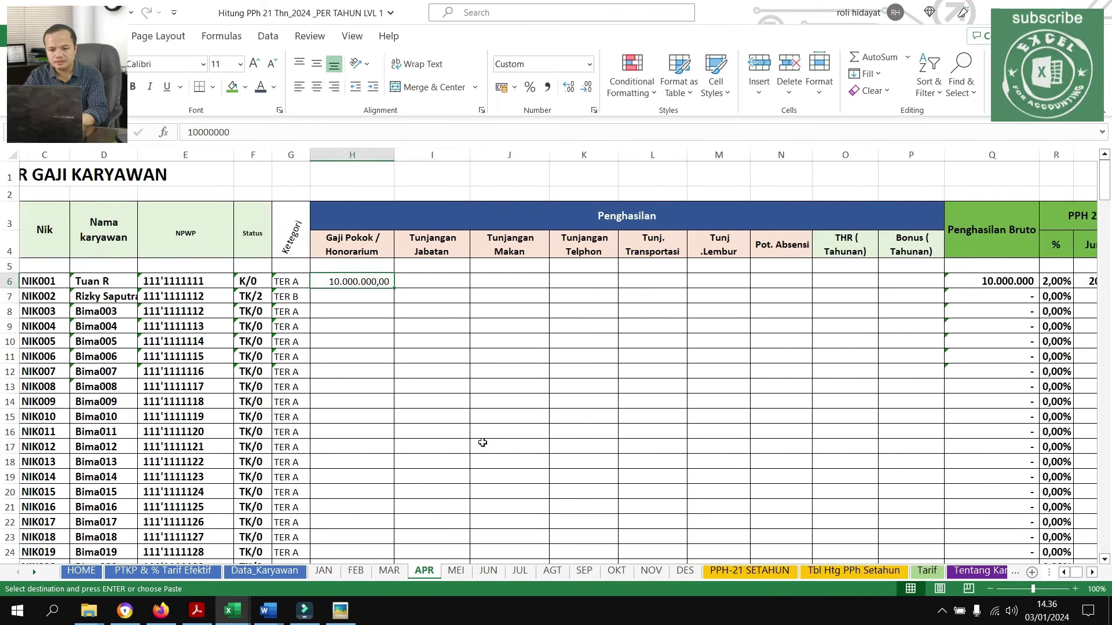
click(351, 284)
click(351, 300)
key(ctrl+v)
Paste 13.500.000 as Rizky's salary on the MEI, JUN and JUL sheets
click(411, 314)
click(456, 571)
click(455, 572)
click(429, 484)
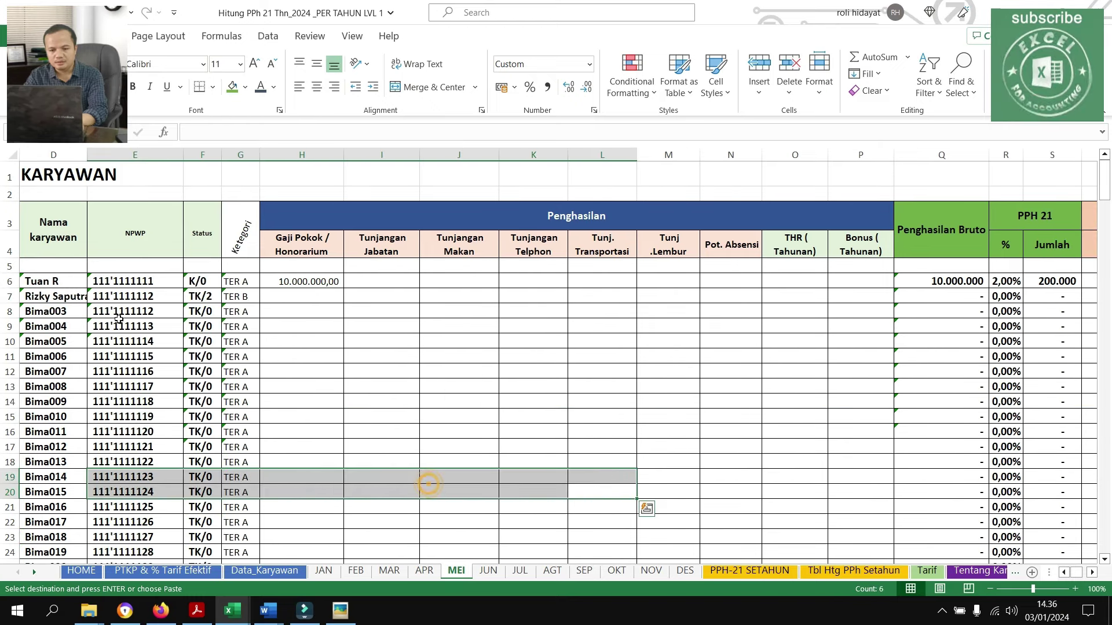
click(284, 296)
key(ctrl+v)
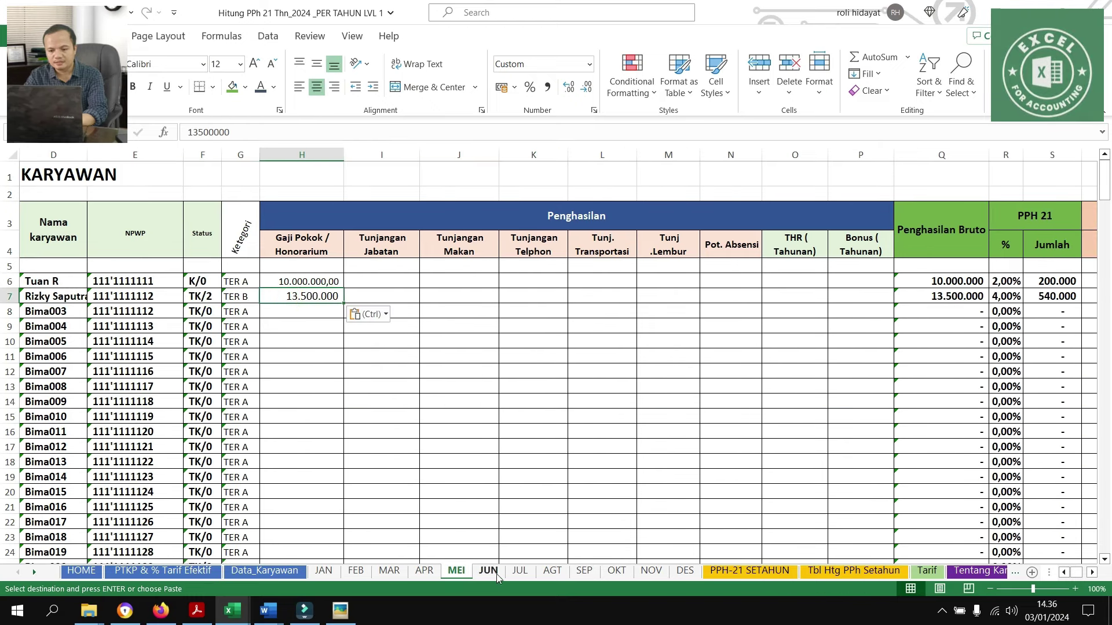
click(488, 572)
click(448, 294)
key(ctrl+v)
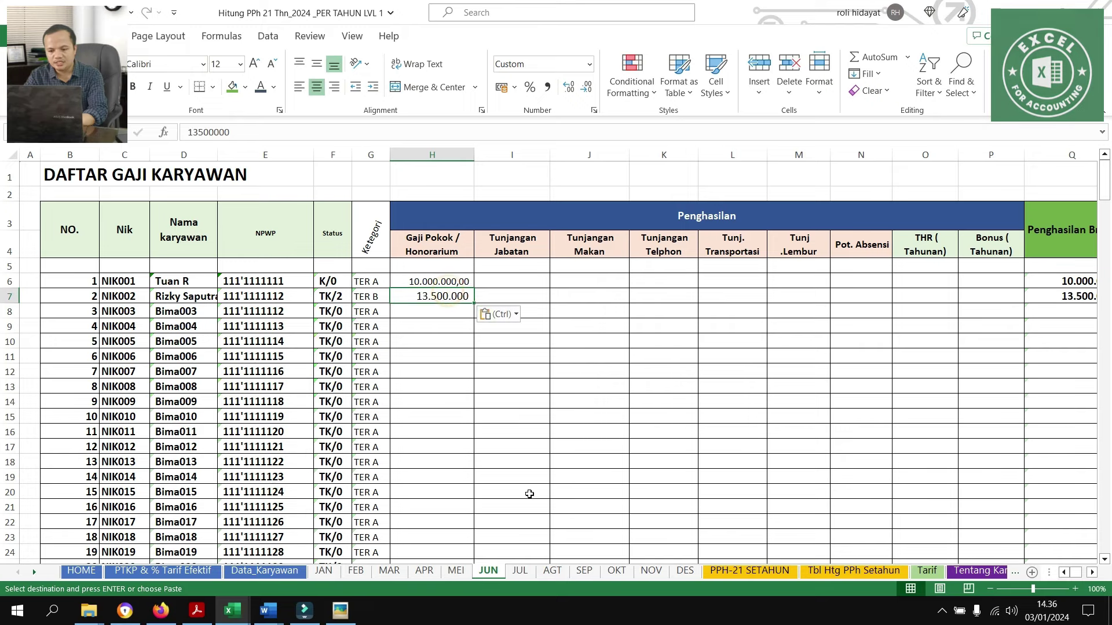
click(520, 571)
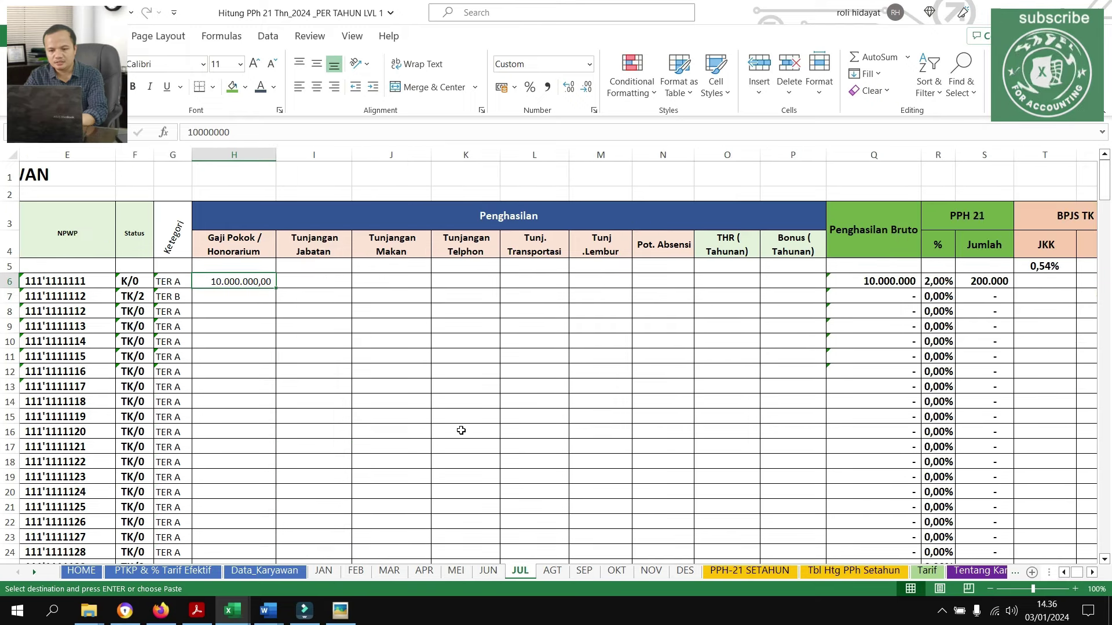
click(230, 295)
key(ctrl+v)
Paste 13.500.000 as Rizky's salary on the AGT, SEP and OKT sheets
click(552, 572)
click(297, 283)
click(295, 296)
key(ctrl+v)
click(584, 571)
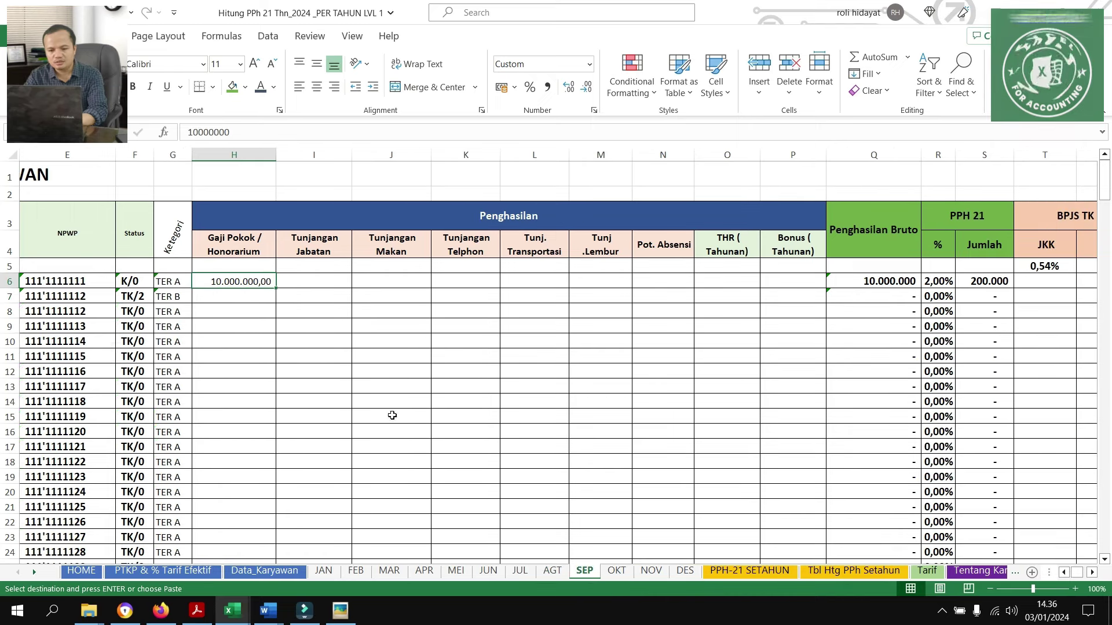
click(249, 296)
key(ctrl+v)
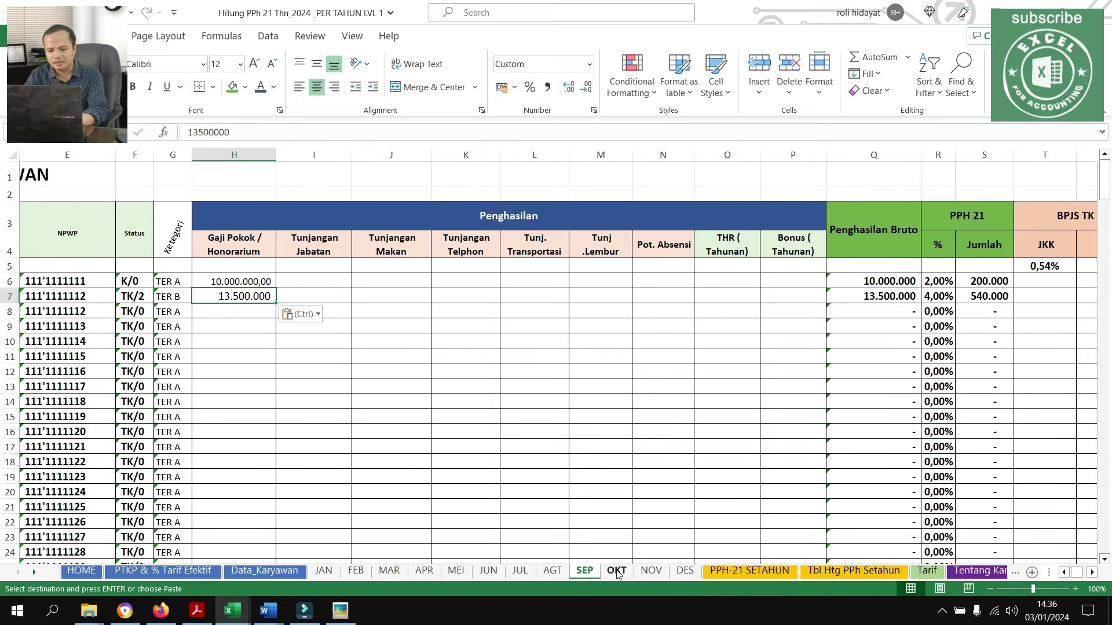
click(617, 572)
click(236, 302)
key(ctrl+v)
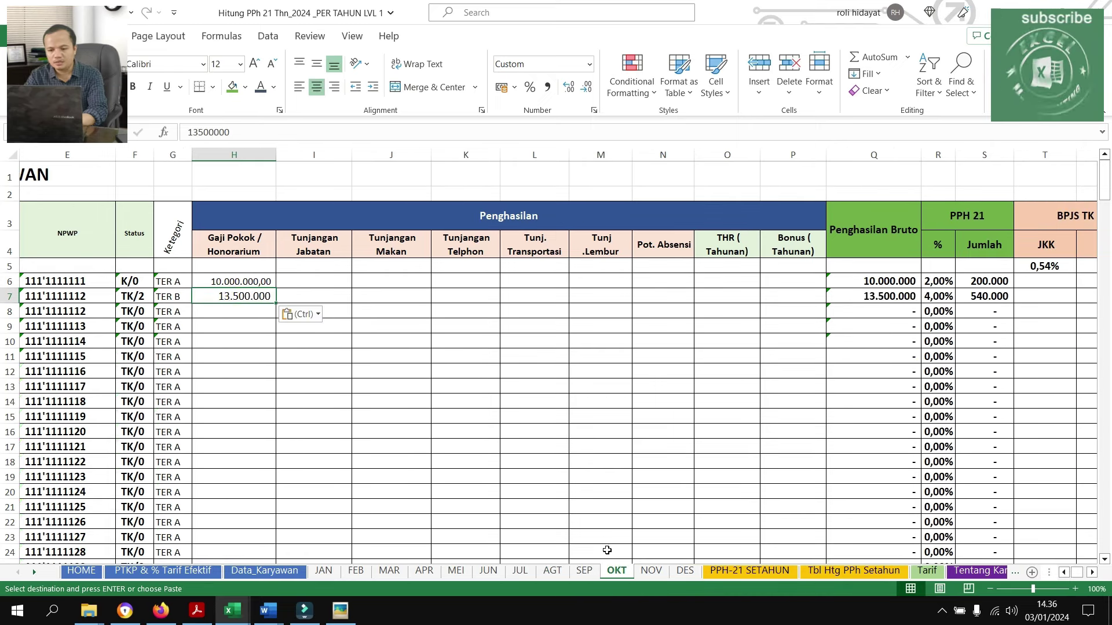
Paste 13.500.000 as the November salary, then select the second employee's salary cell on DES
click(649, 572)
scroll(202, 332, left, 5)
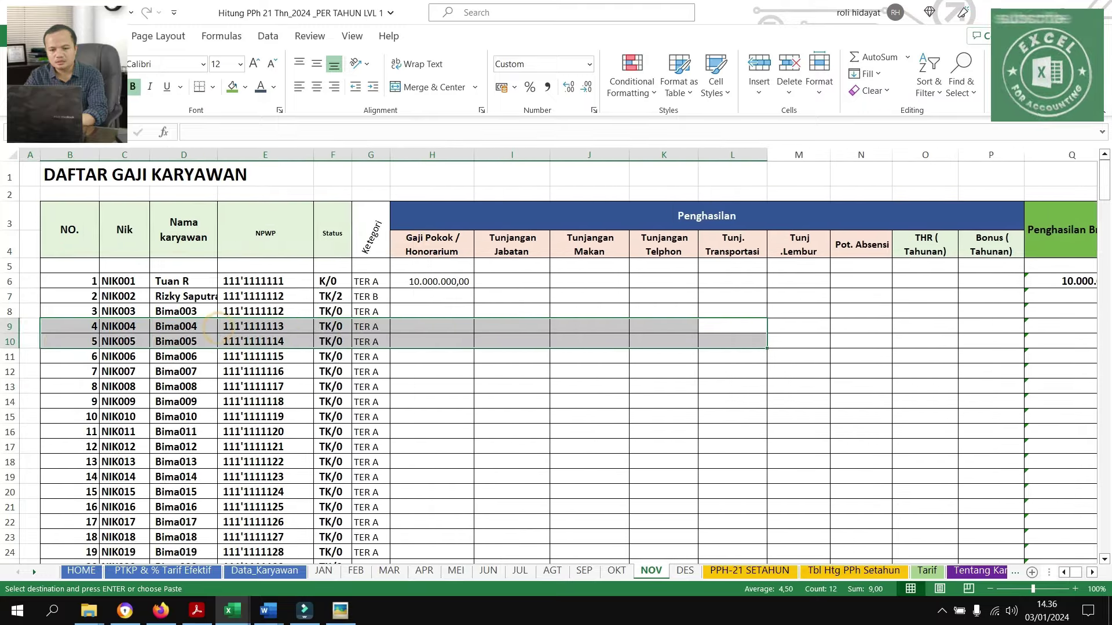
click(427, 304)
key(ctrl+v)
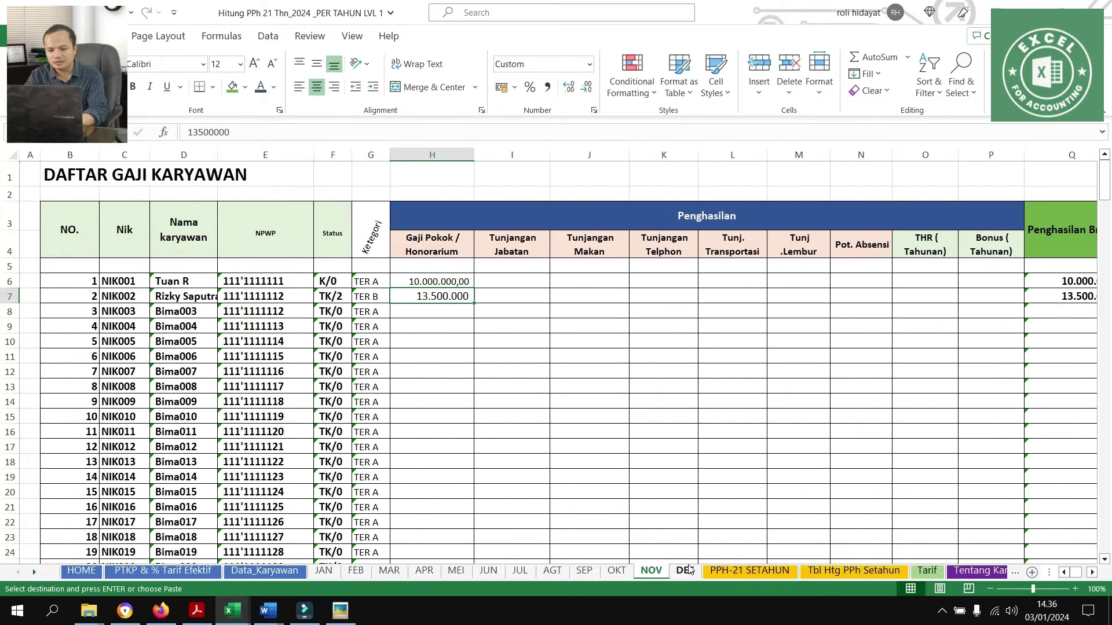
click(684, 571)
click(254, 371)
click(243, 296)
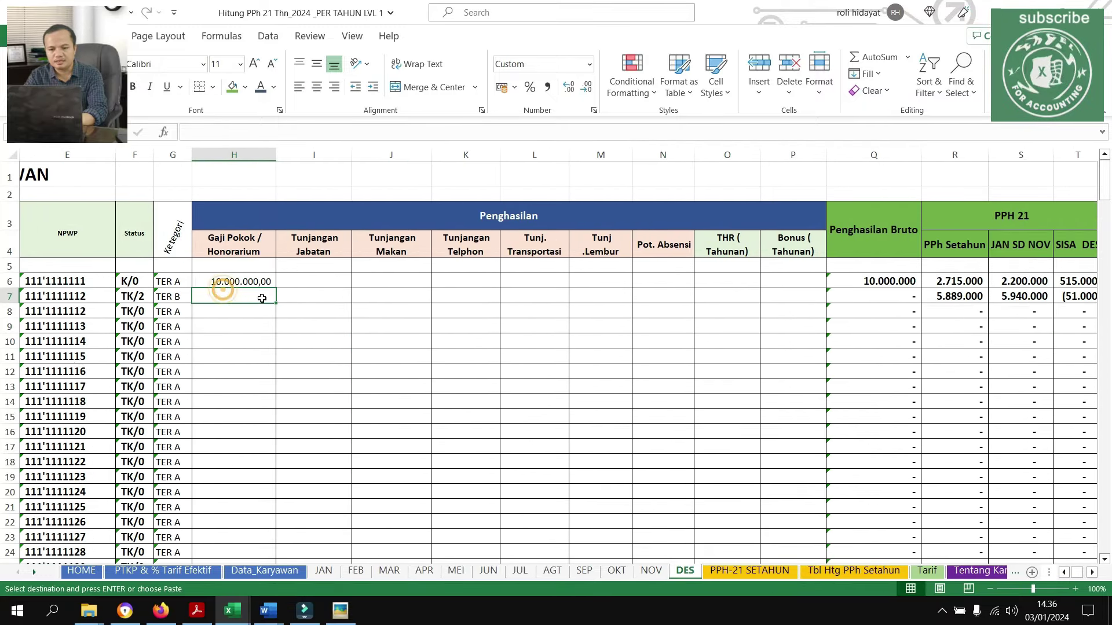
Paste 13.500.000 as the December salary and autofit column T to show its value
key(ctrl+v)
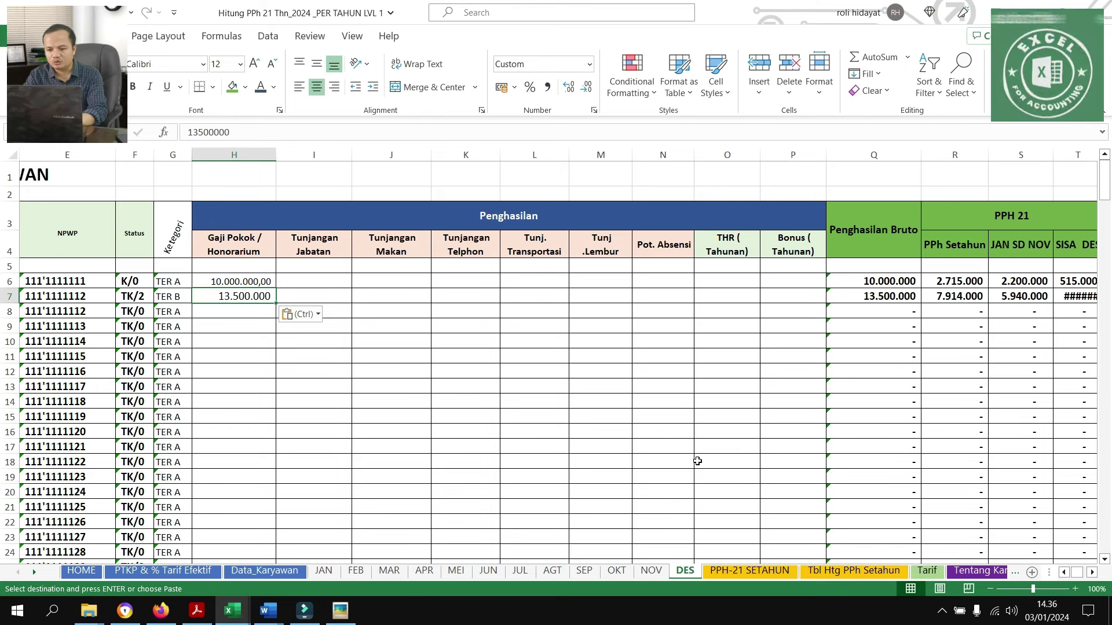
click(663, 310)
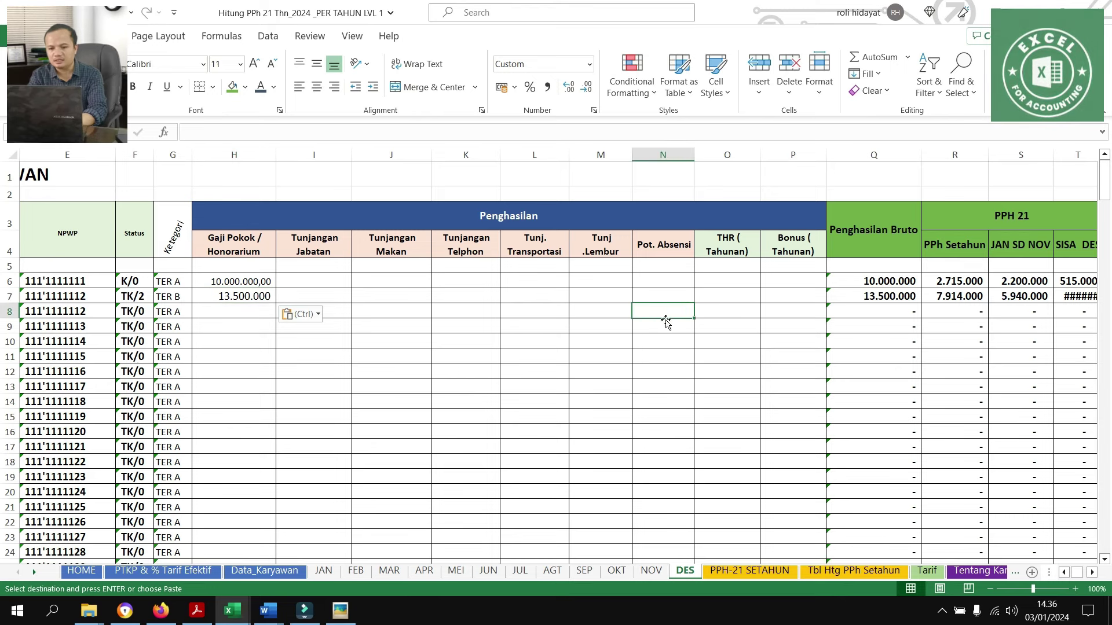
key(Right)
key(Right)
key(Right)
key(Right)
key(Right)
key(Right)
key(Right)
key(Right)
key(Right)
key(Right)
key(Right)
key(Right)
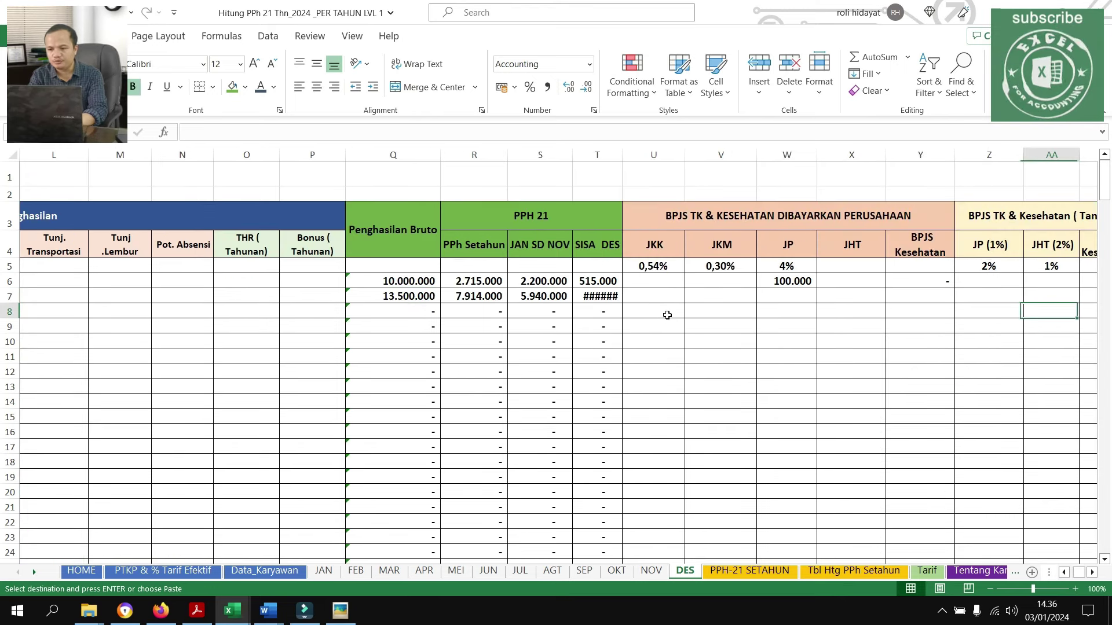
key(Left)
key(Left)
key(Up)
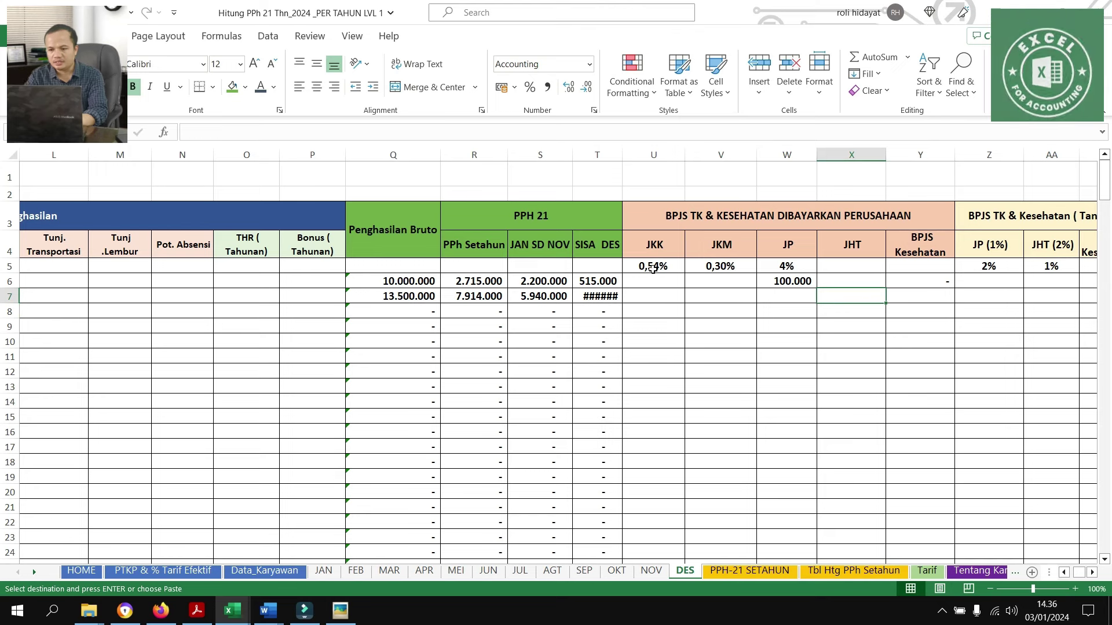
double_click(623, 155)
Enter 120.000 as the second employee's December JP in W7 and copy it
click(797, 295)
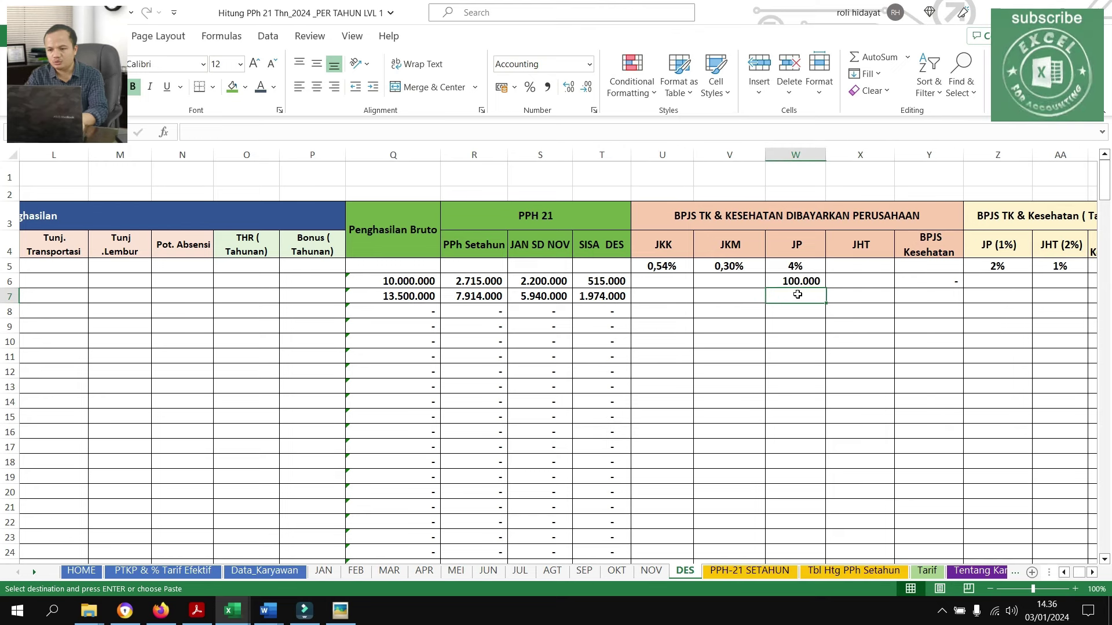
text(120000)
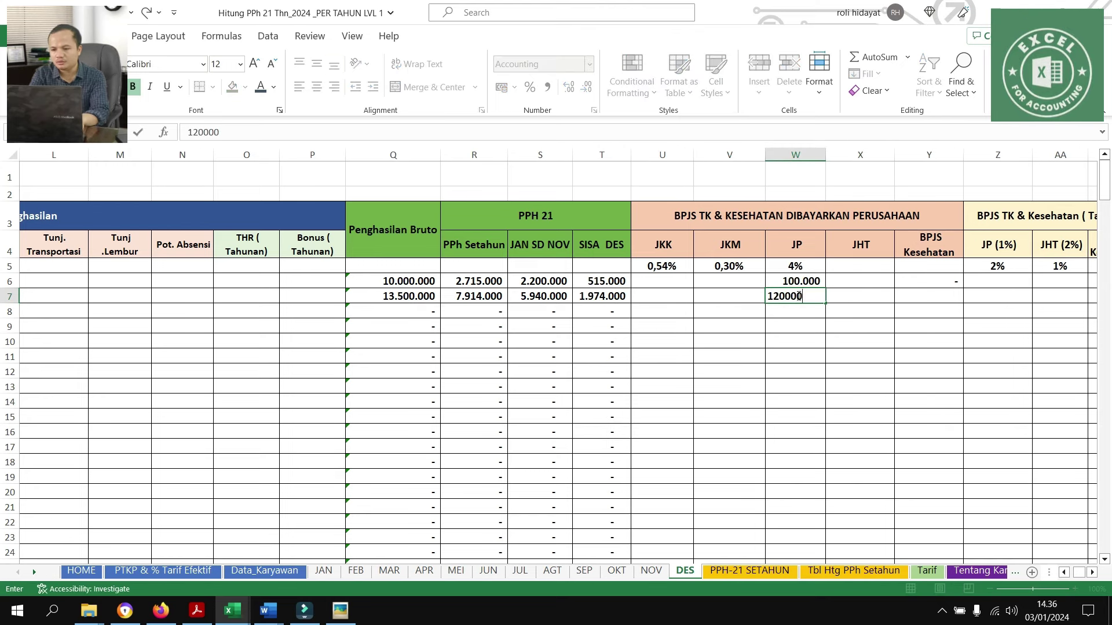
key(Return)
key(Up)
key(ctrl+c)
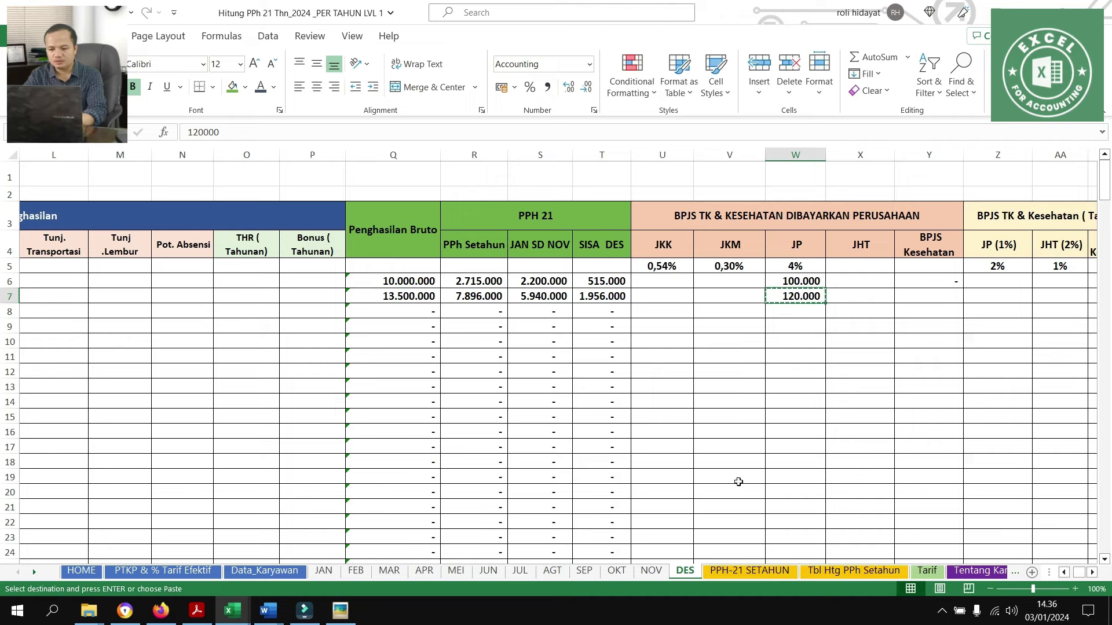
Paste the 120.000 JP into the second employee's row on the NOV and OKT sheets
click(652, 571)
drag(946, 354, 1082, 327)
drag(942, 291, 987, 295)
click(910, 341)
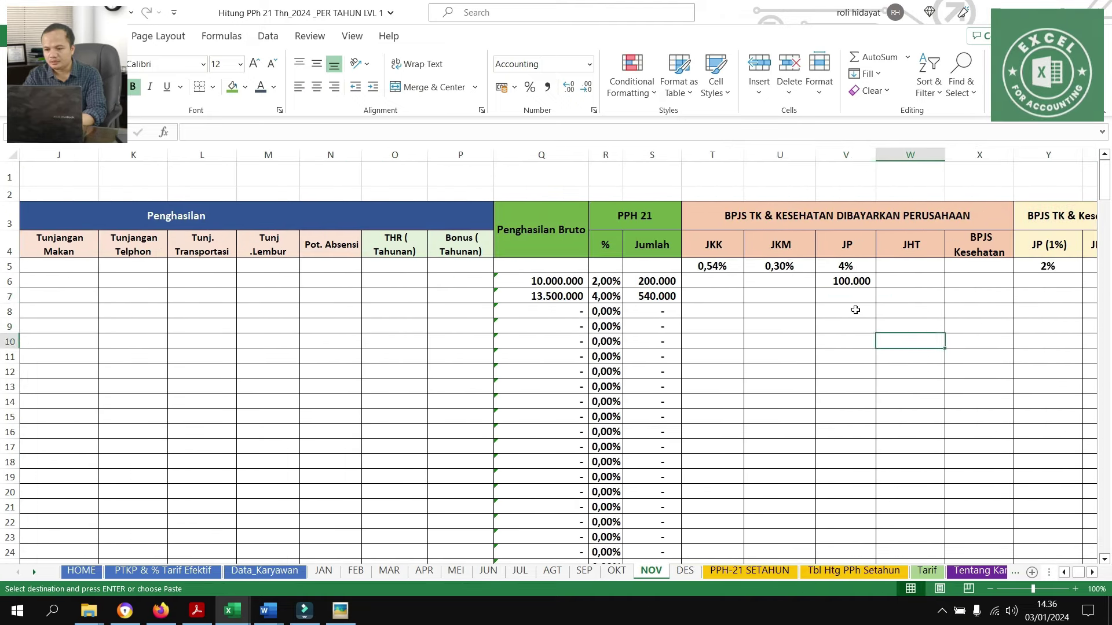
click(857, 296)
key(ctrl+v)
click(617, 571)
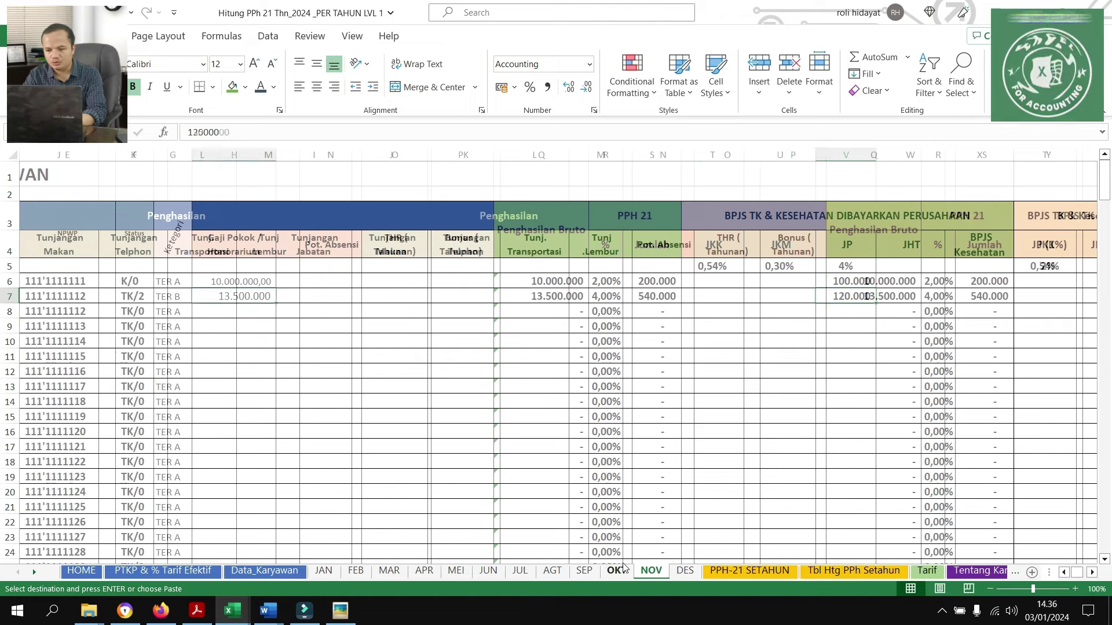
scroll(752, 405, right, 5)
click(877, 294)
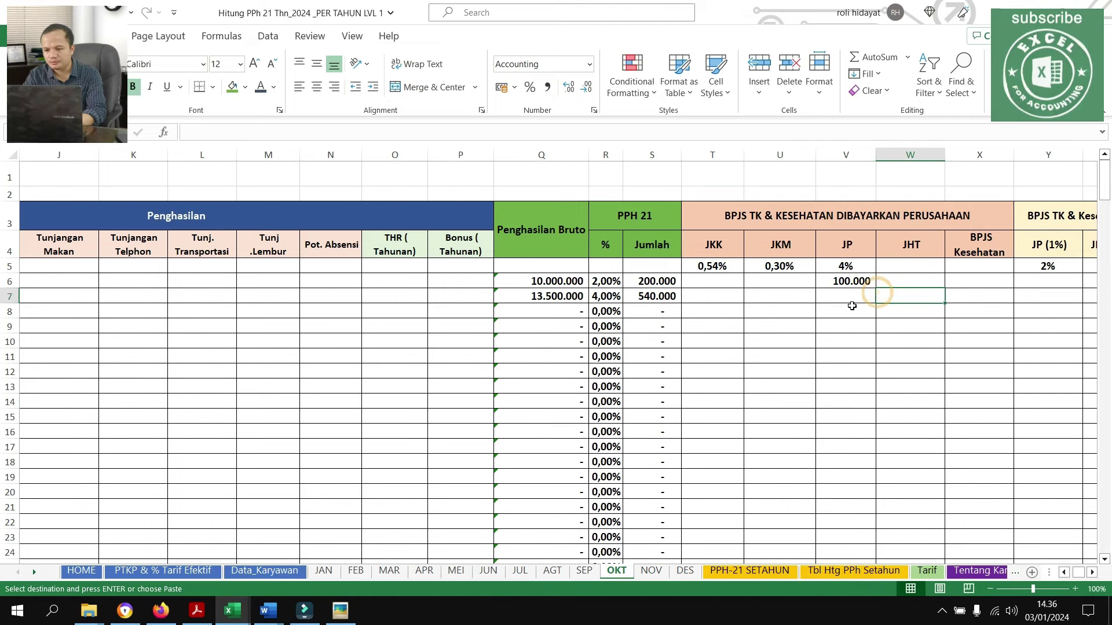
click(856, 300)
key(ctrl+v)
key(ctrl)
click(579, 572)
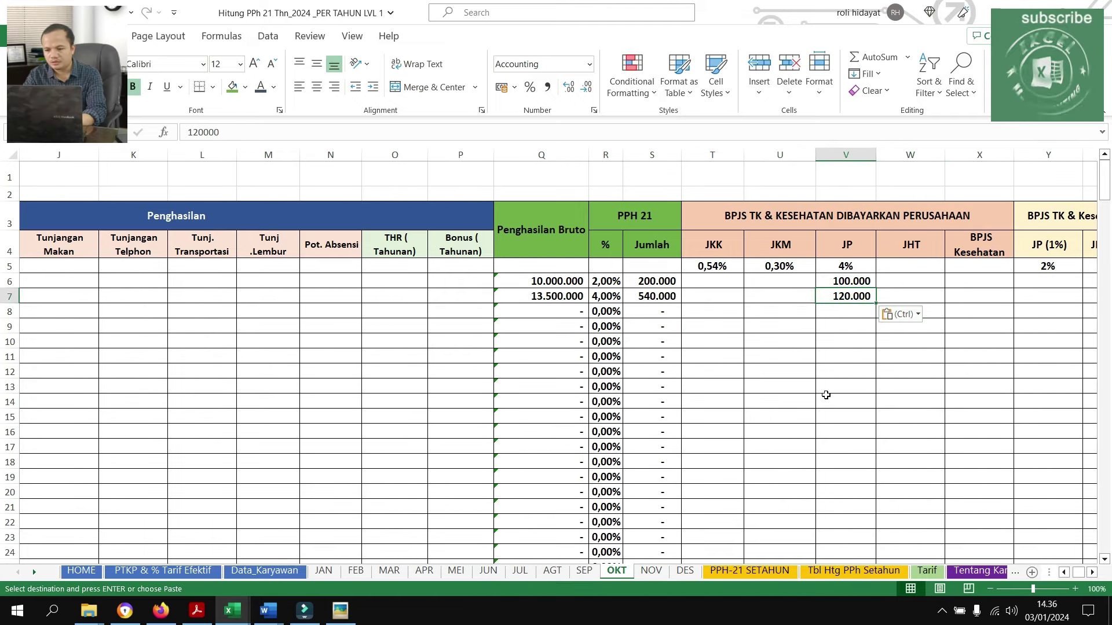
Paste the 120.000 JP into the second employee's row on SEP and AGT
click(585, 572)
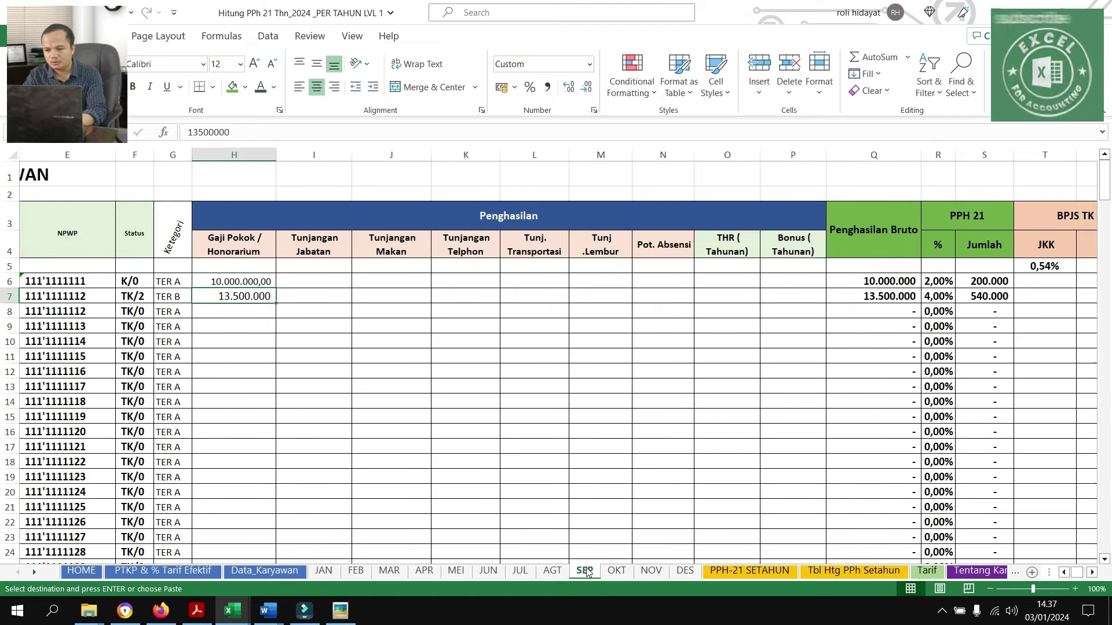
drag(903, 372, 1099, 402)
click(923, 293)
key(ctrl+v)
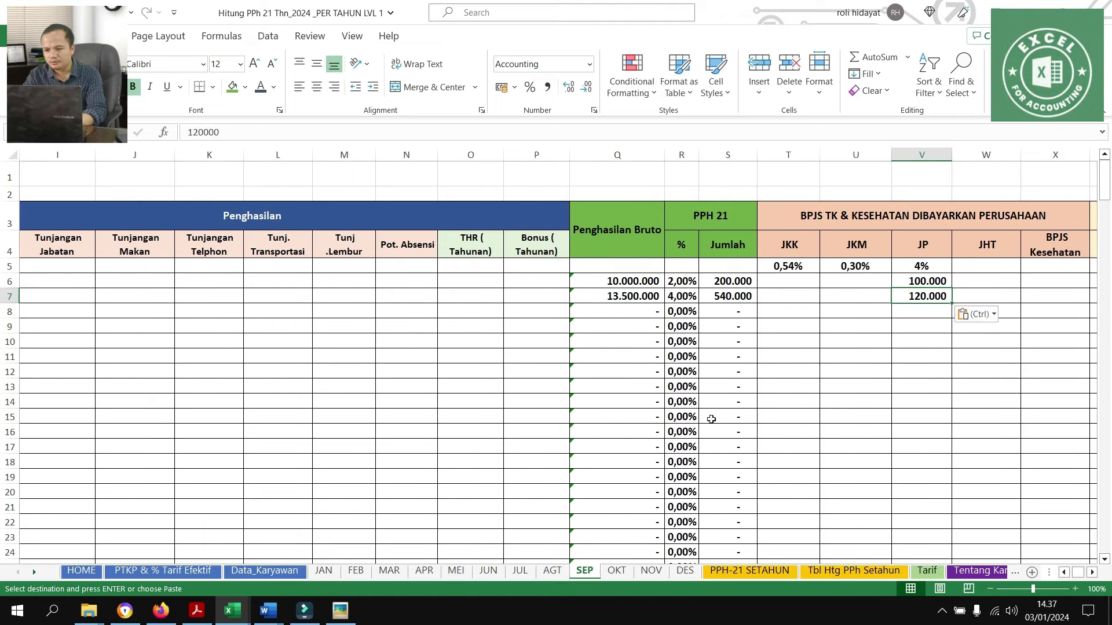
click(551, 571)
scroll(826, 405, right, 5)
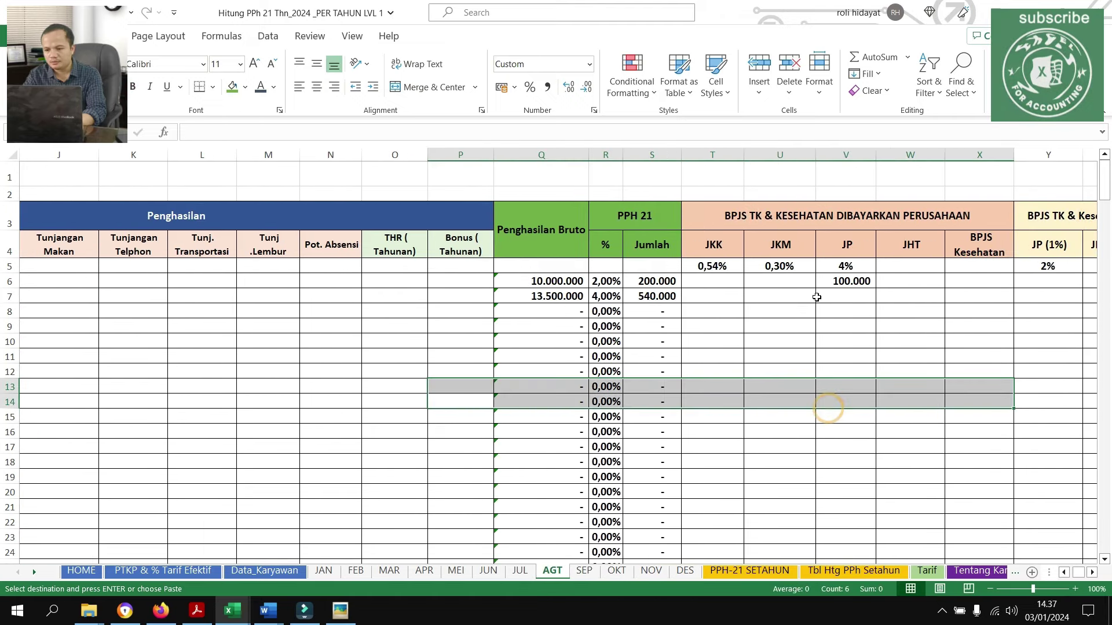
click(834, 295)
key(ctrl+v)
Paste the 120.000 JP into the second employee's row on the JUL and JUN sheets
click(520, 571)
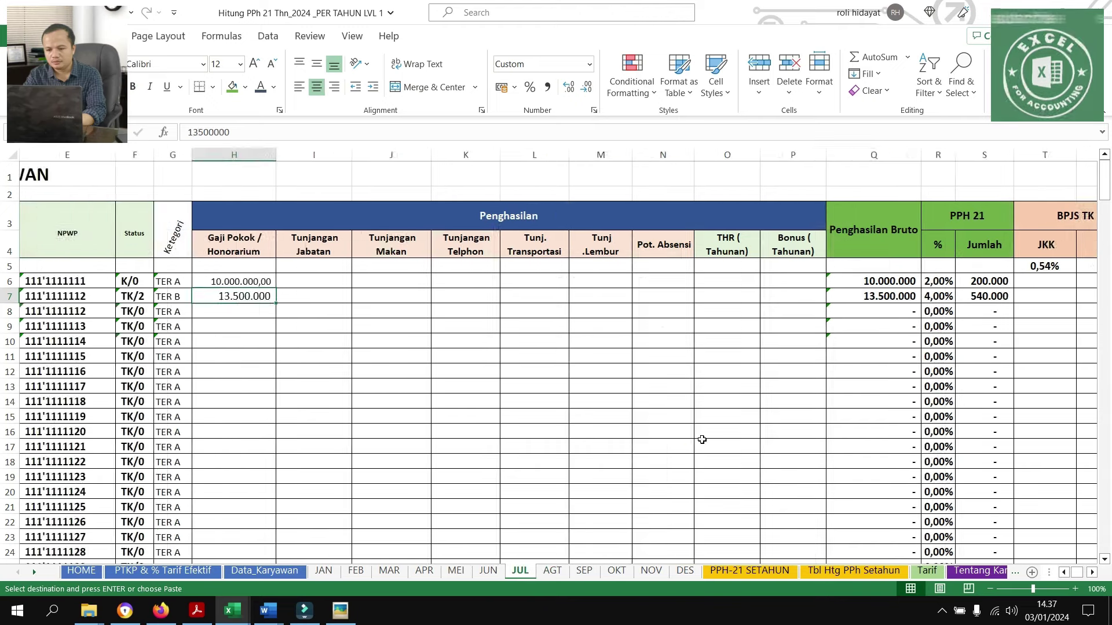
drag(703, 440, 1064, 379)
scroll(1063, 379, right, 3)
click(922, 296)
key(ctrl+v)
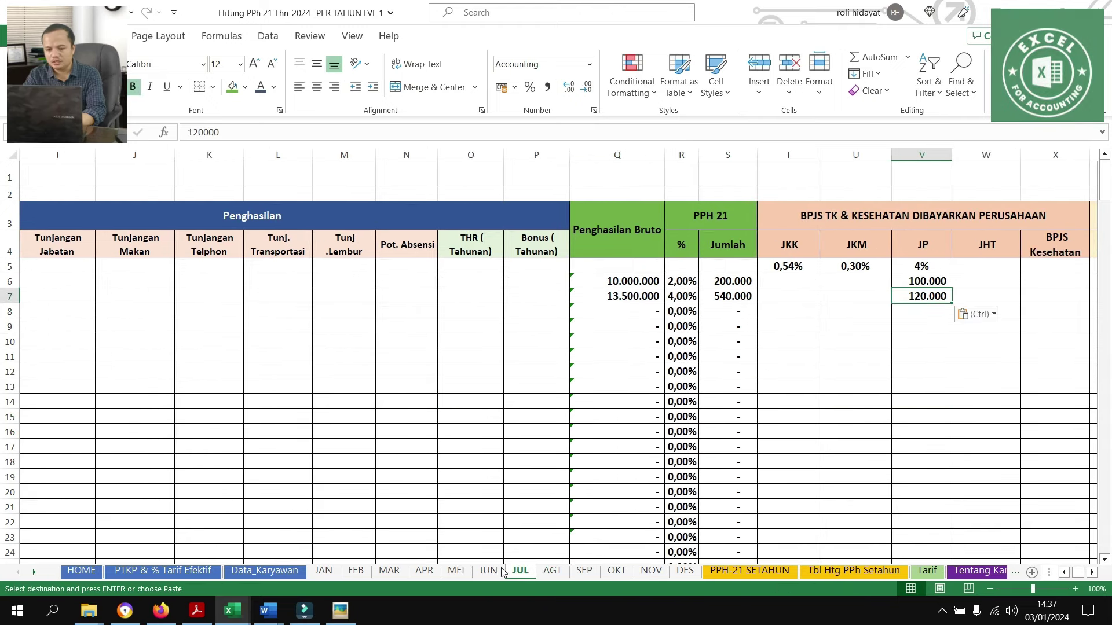
click(488, 571)
drag(794, 410, 985, 356)
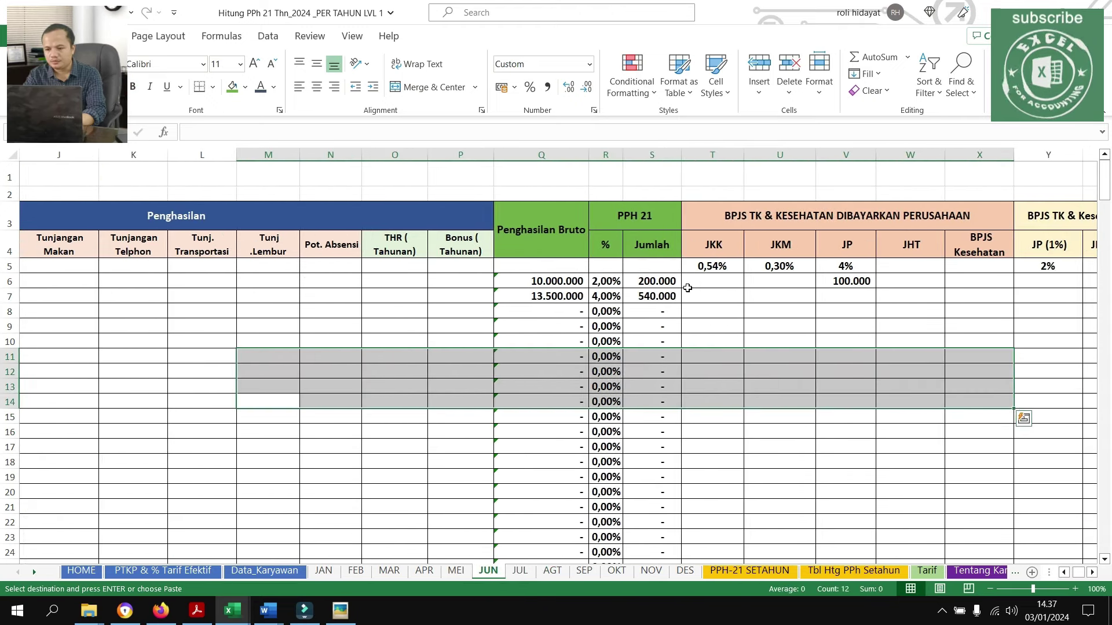
click(839, 296)
key(ctrl+v)
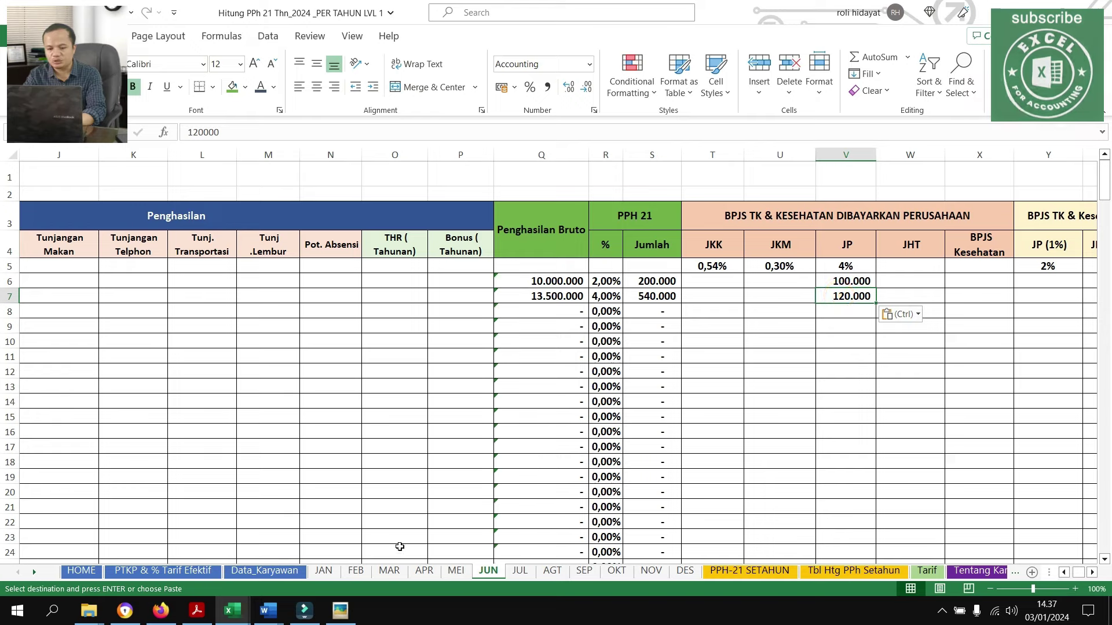
Paste the 120.000 JP into V7 on the MEI, APR and MAR sheets
click(456, 570)
scroll(807, 372, right, 4)
click(850, 295)
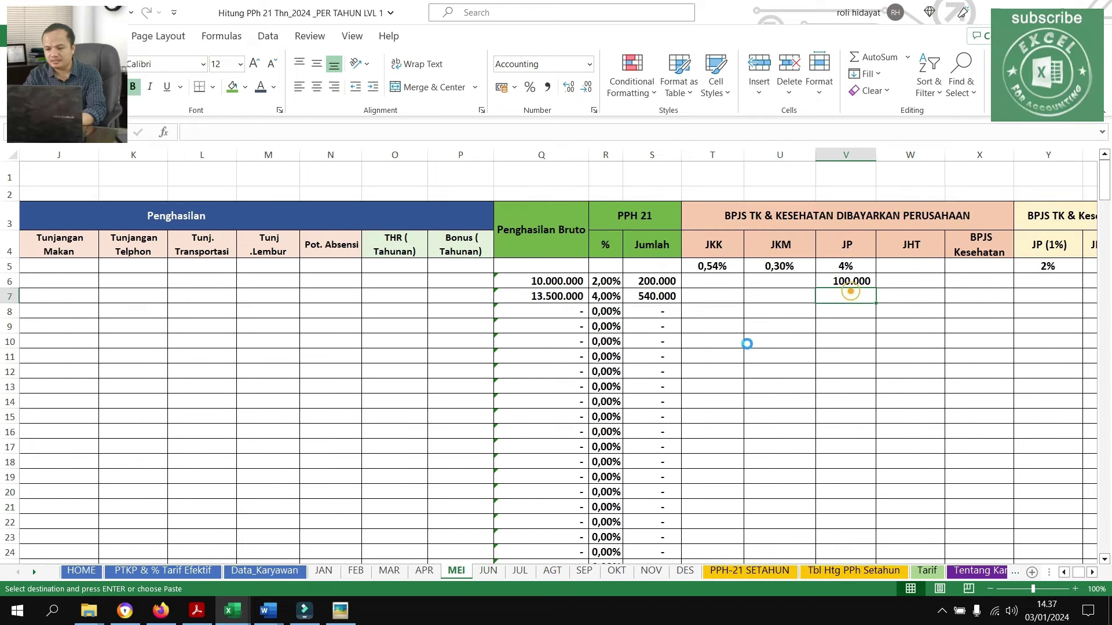
key(ctrl+v)
click(423, 571)
scroll(862, 377, right, 4)
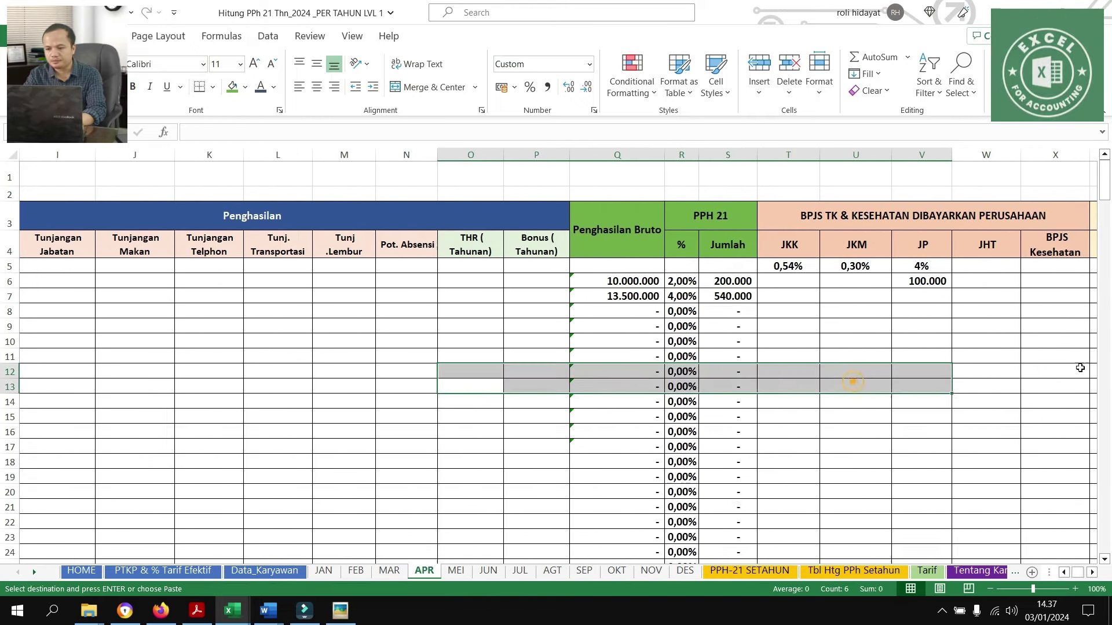
click(921, 297)
key(ctrl+v)
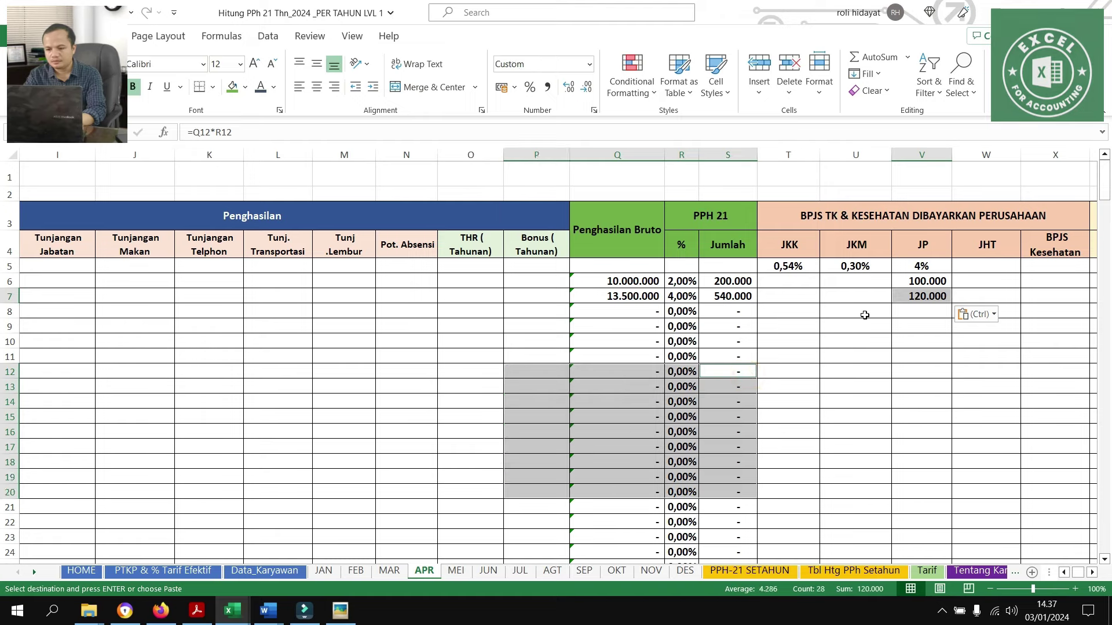
click(389, 571)
scroll(556, 347, right, 4)
drag(405, 417, 920, 370)
click(903, 301)
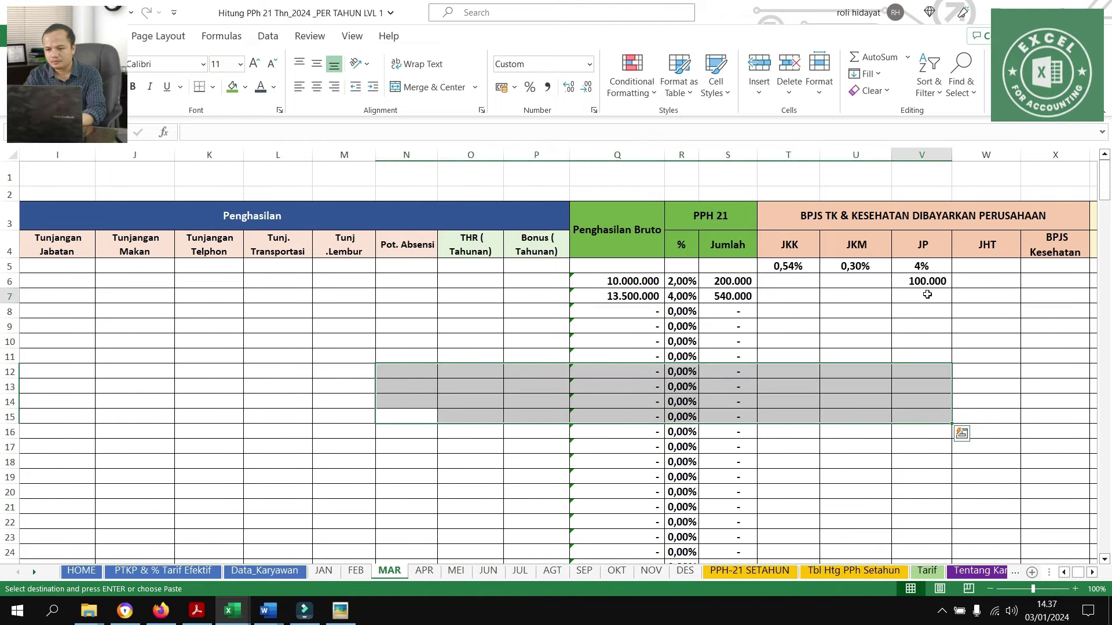
key(ctrl+v)
Verify February's JP values, save the workbook, and go to PPH-21 SETAHUN
click(356, 571)
scroll(556, 347, right, 4)
click(918, 288)
key(ctrl+s)
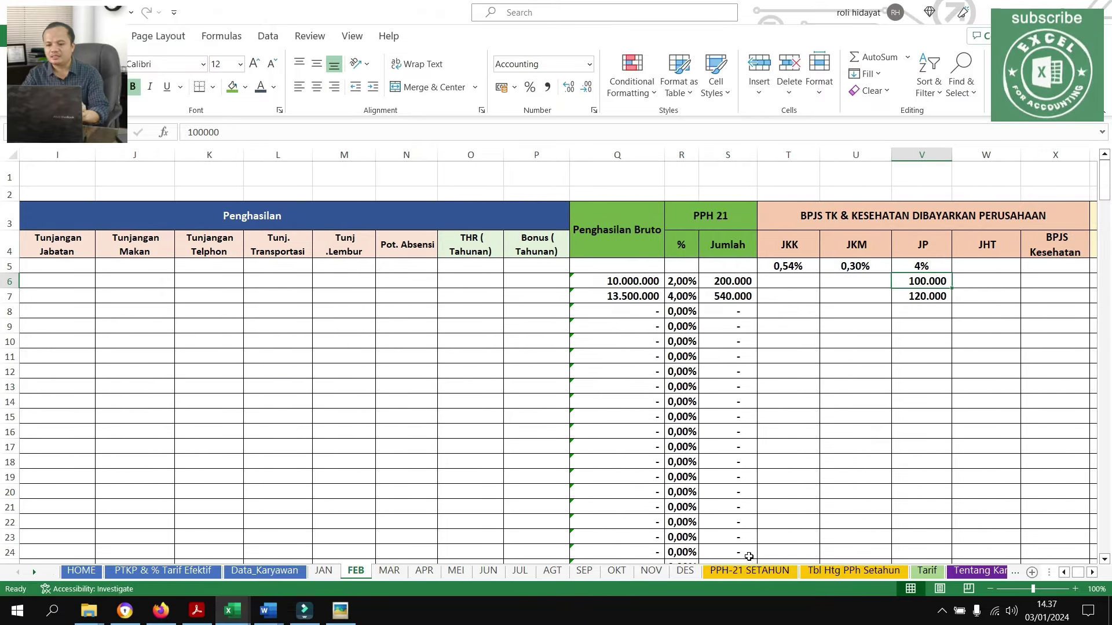
click(749, 571)
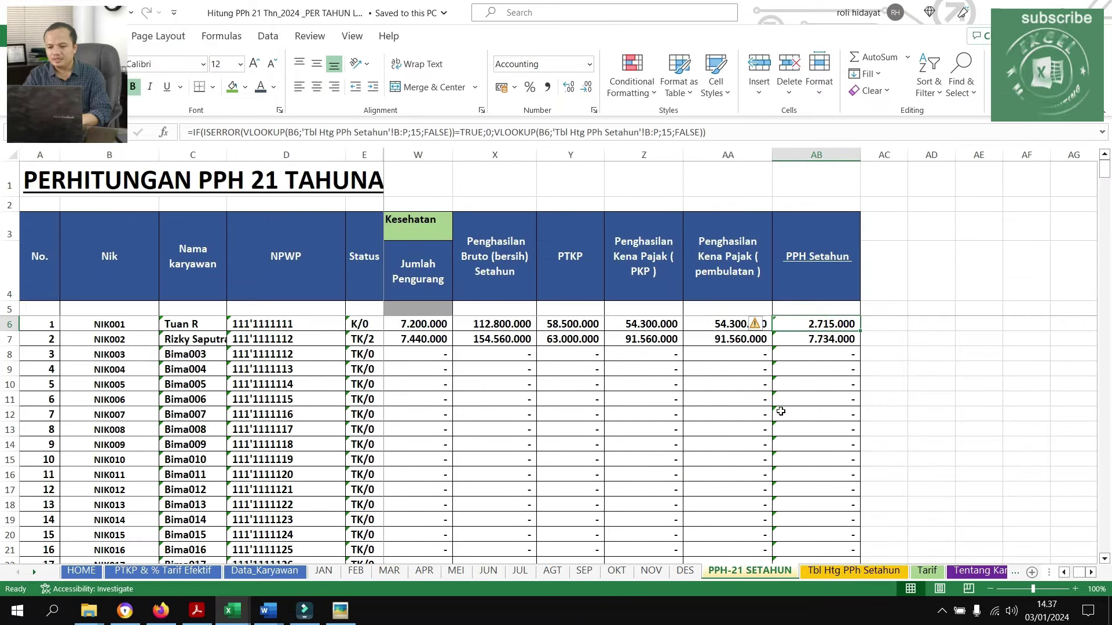
Inspect the annual net gross formula and widen column C on Tbl Htg PPh Setahun
click(489, 338)
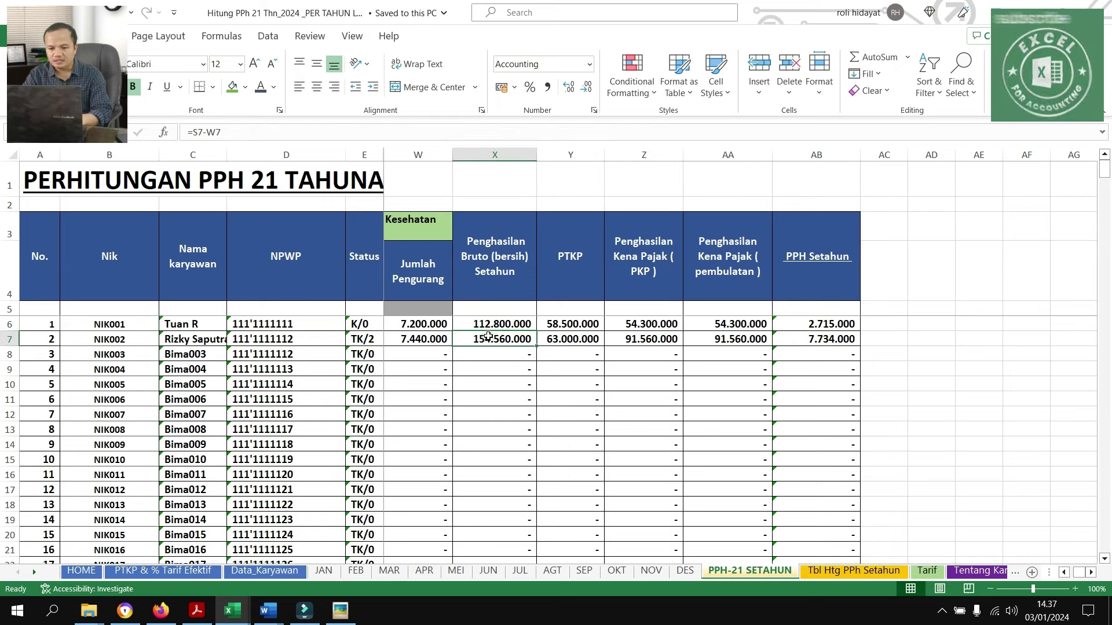
click(829, 571)
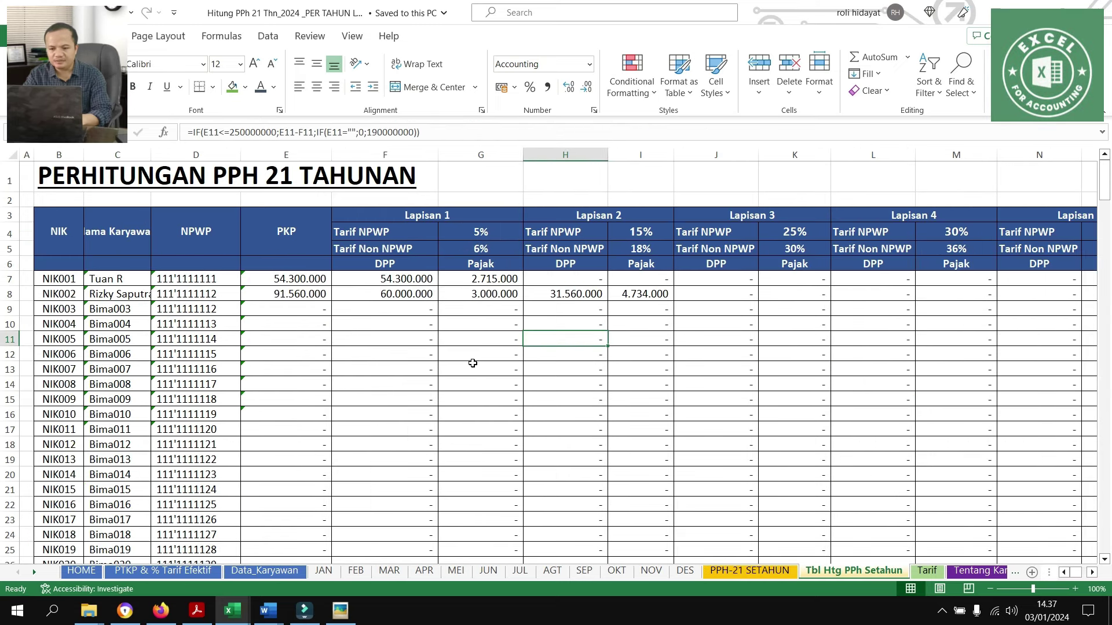
drag(155, 157, 163, 156)
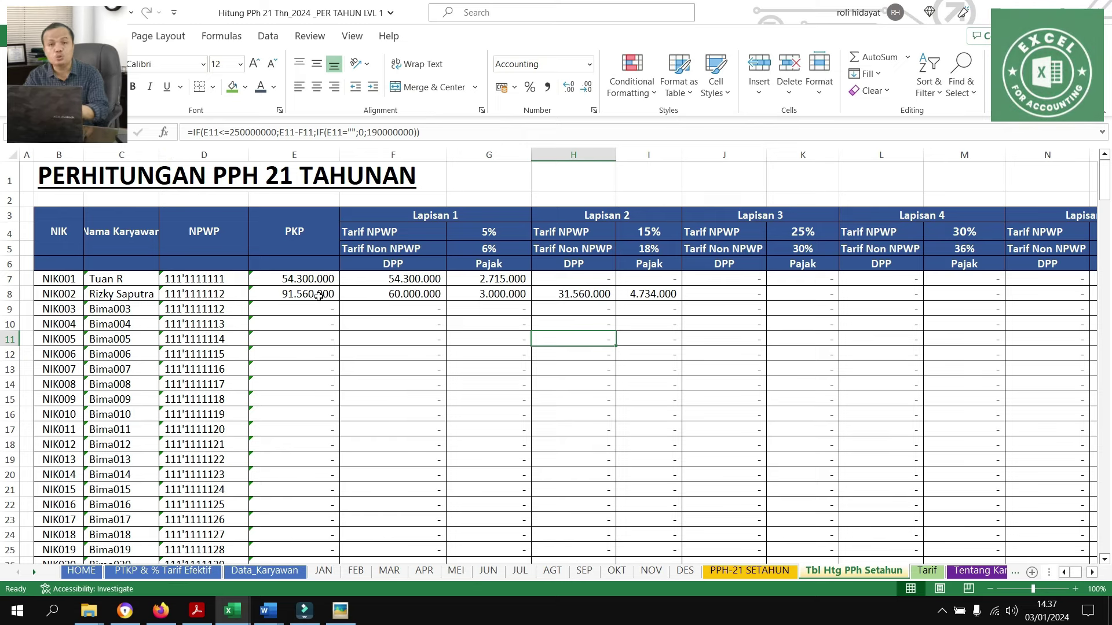
click(750, 571)
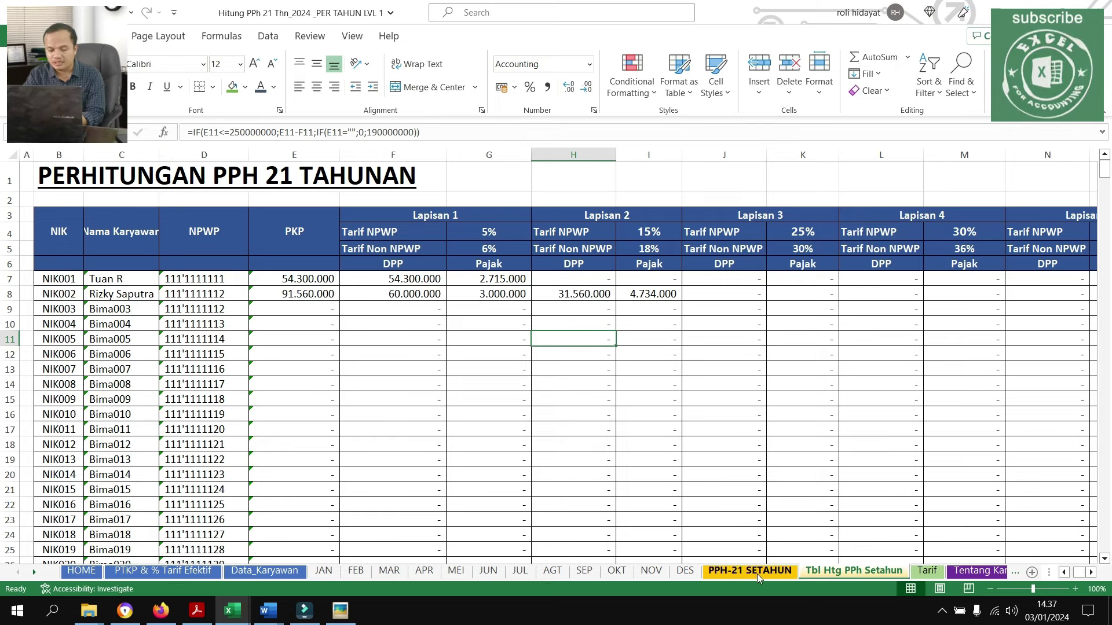
Review the second employee's annual gross, JP and job-expense deductions, and 91.560.000 PKP
click(530, 324)
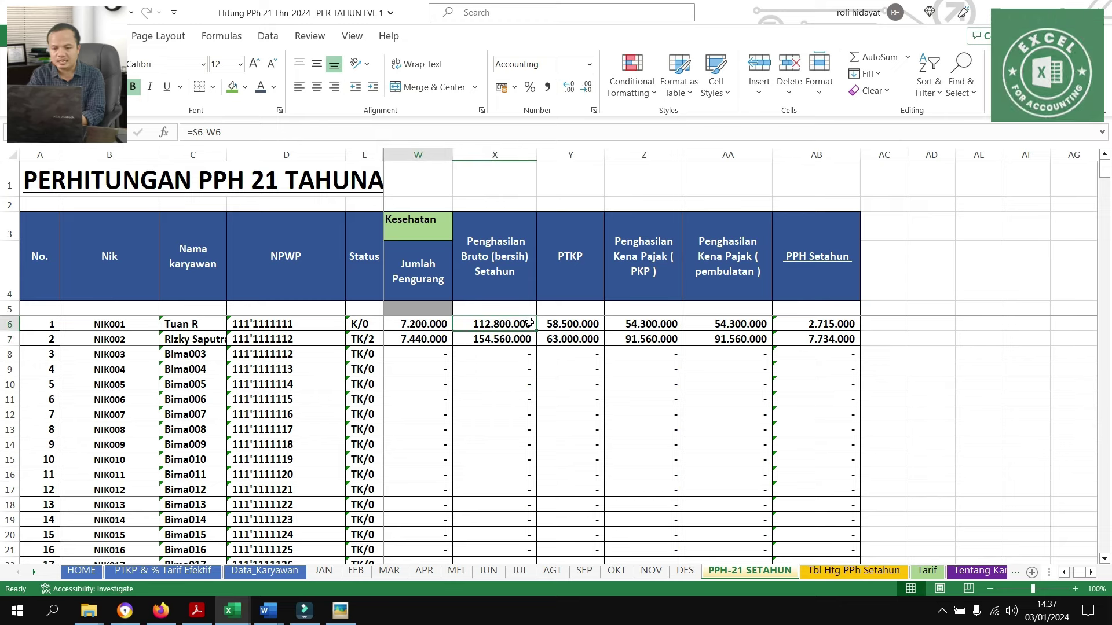
key(Left)
key(Left)
key(Left)
key(Left)
key(Left)
key(Left)
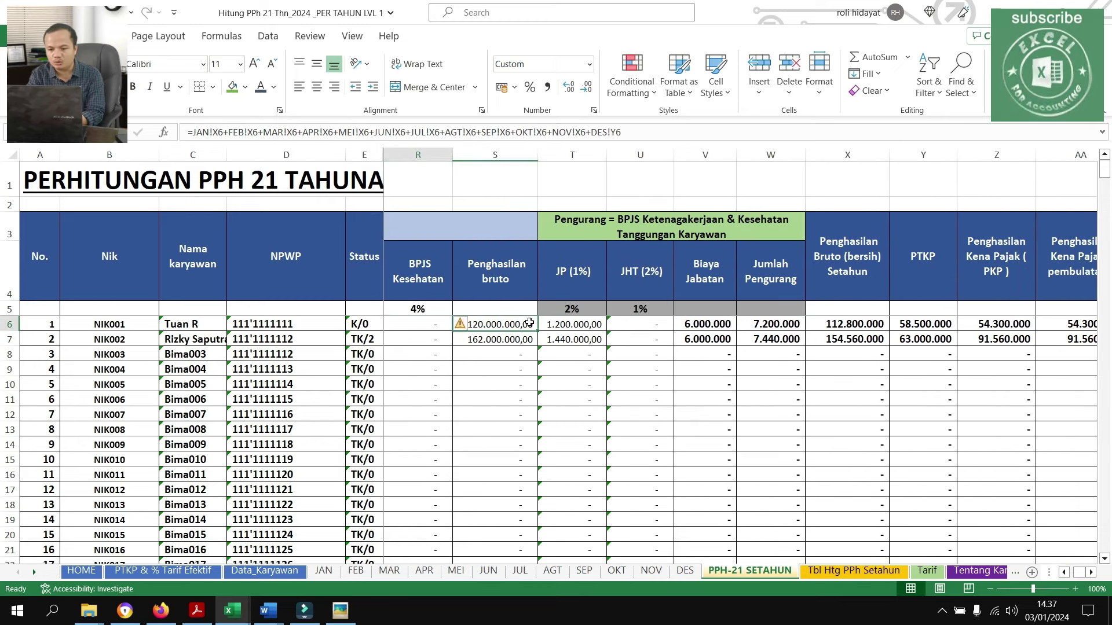
key(Down)
key(Right)
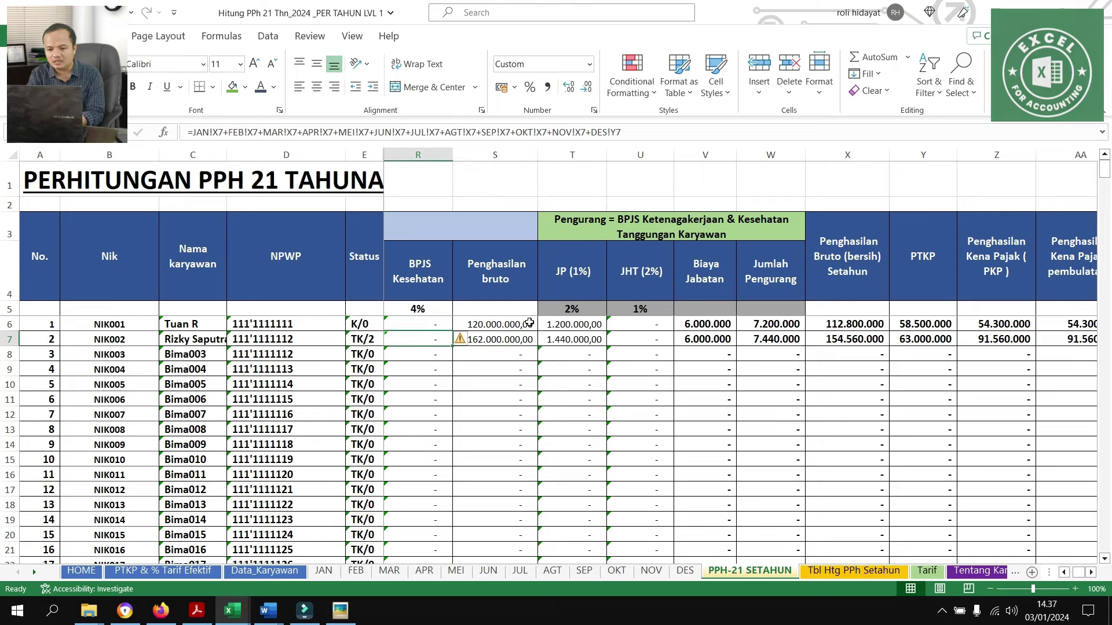
key(Right)
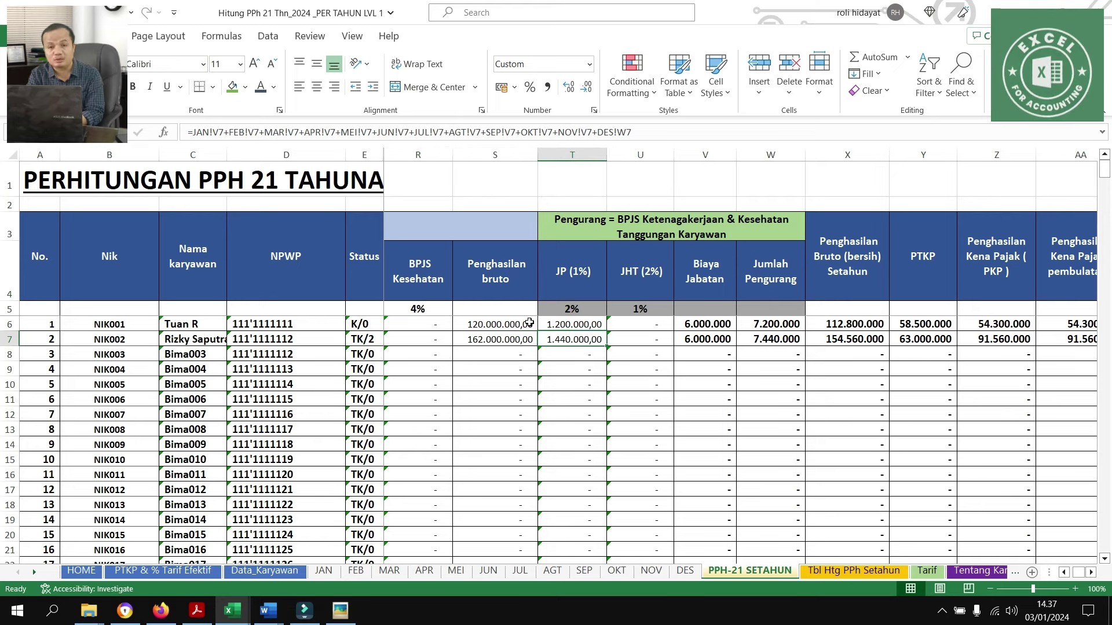
key(Right)
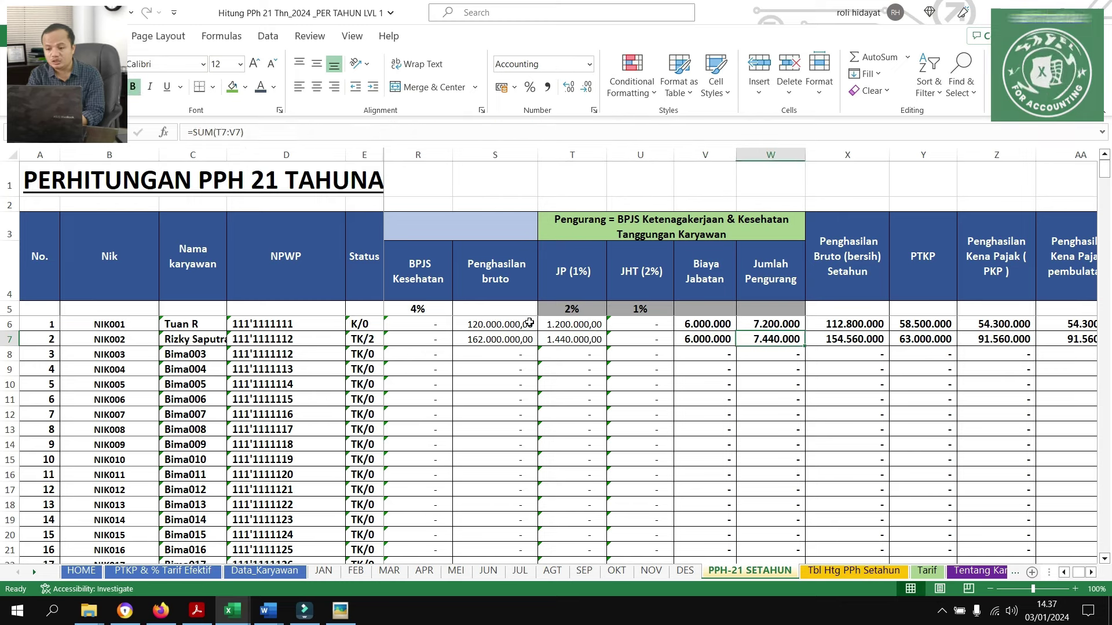
key(Right)
key(Right)
key(Right)
key(Right)
key(Right)
key(Right)
key(Right)
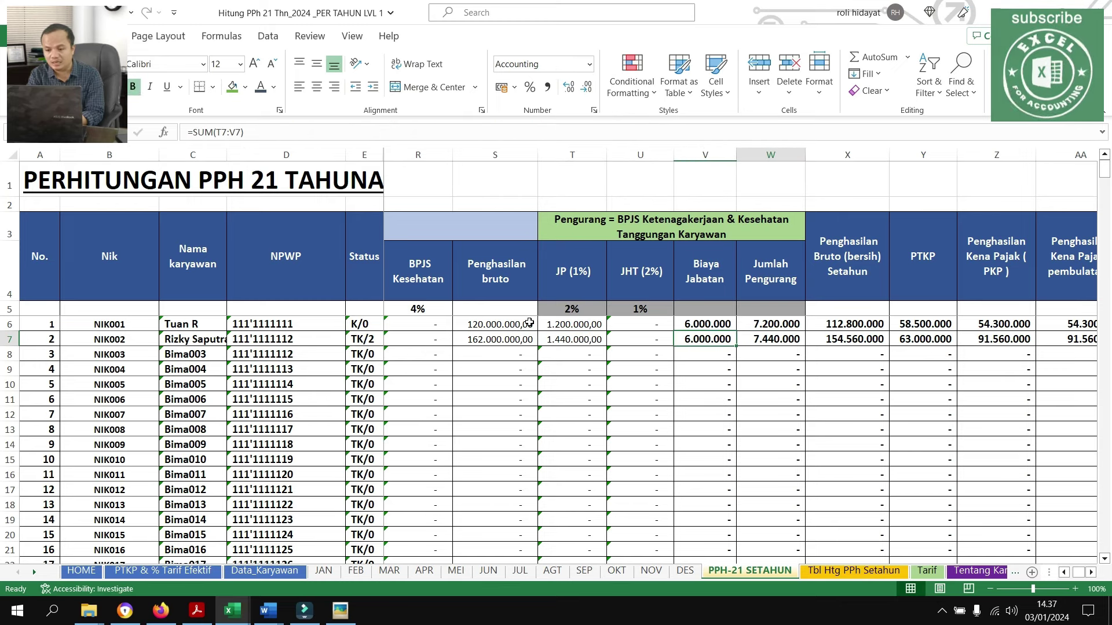
key(Left)
key(Left)
key(Left)
key(Left)
key(Left)
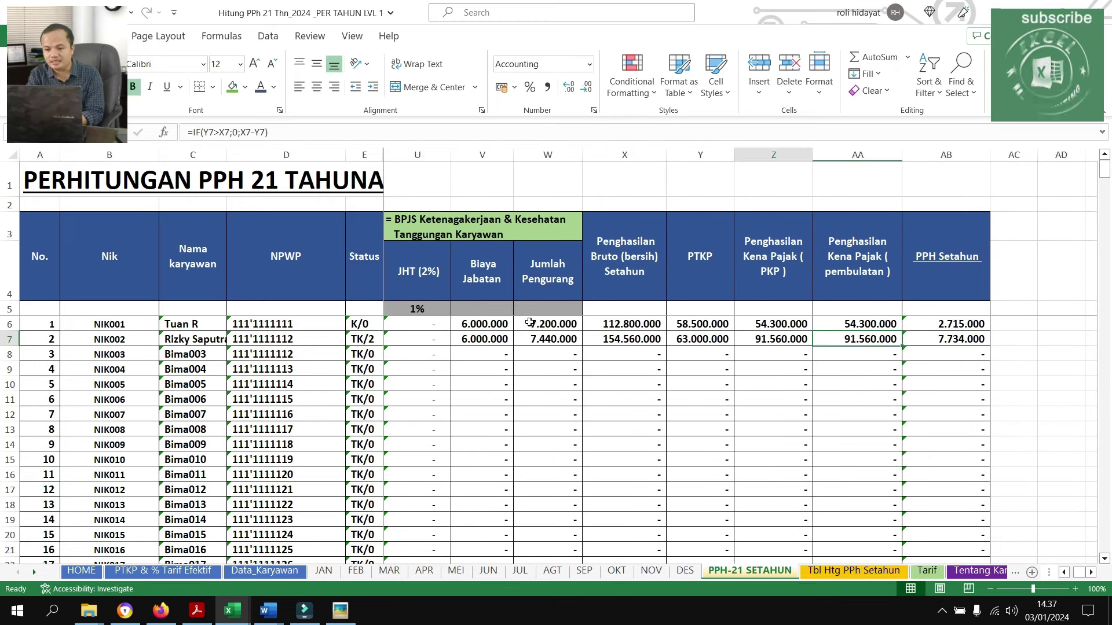
key(Right)
key(Right)
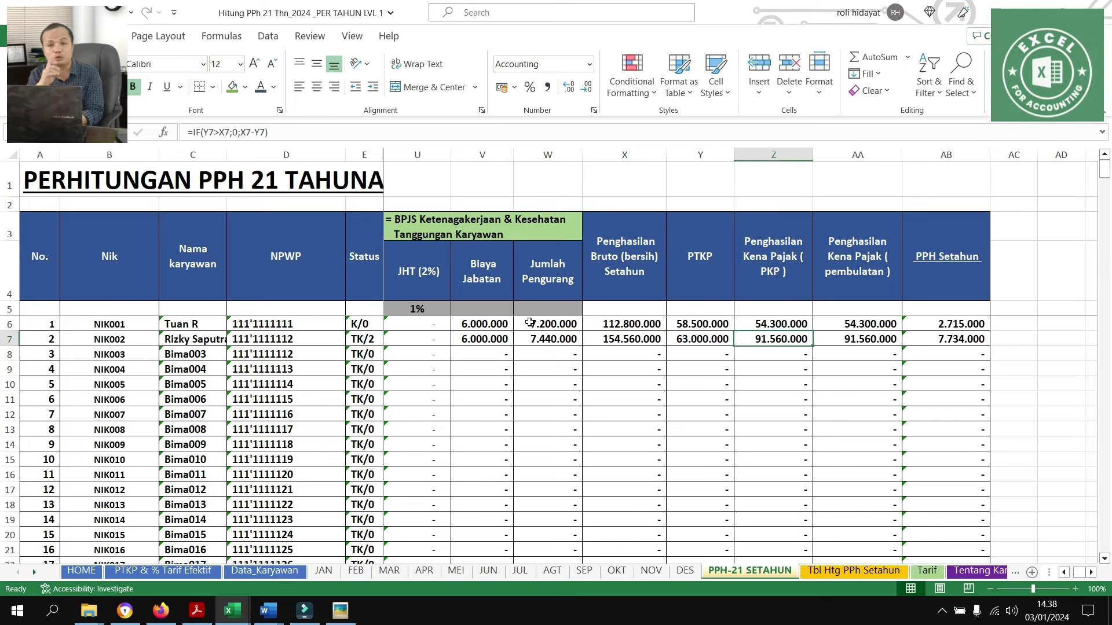
key(ctrl+Page_Down)
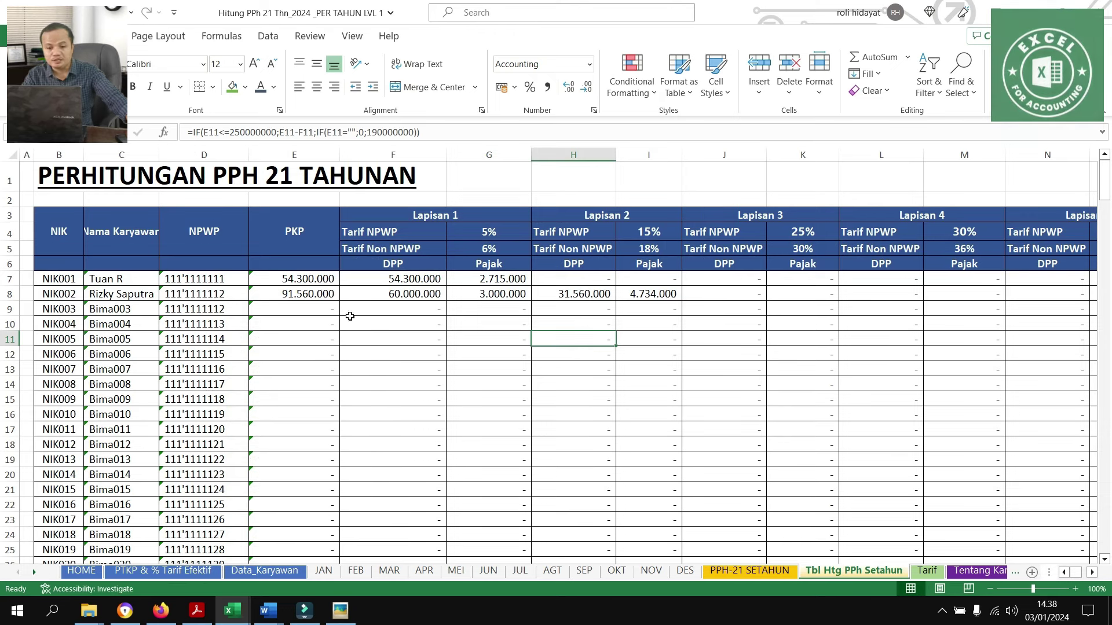
Check the second employee's PKP and bracket taxes: 3.000.000 in the first bracket, 4.734.000 in the second
click(304, 293)
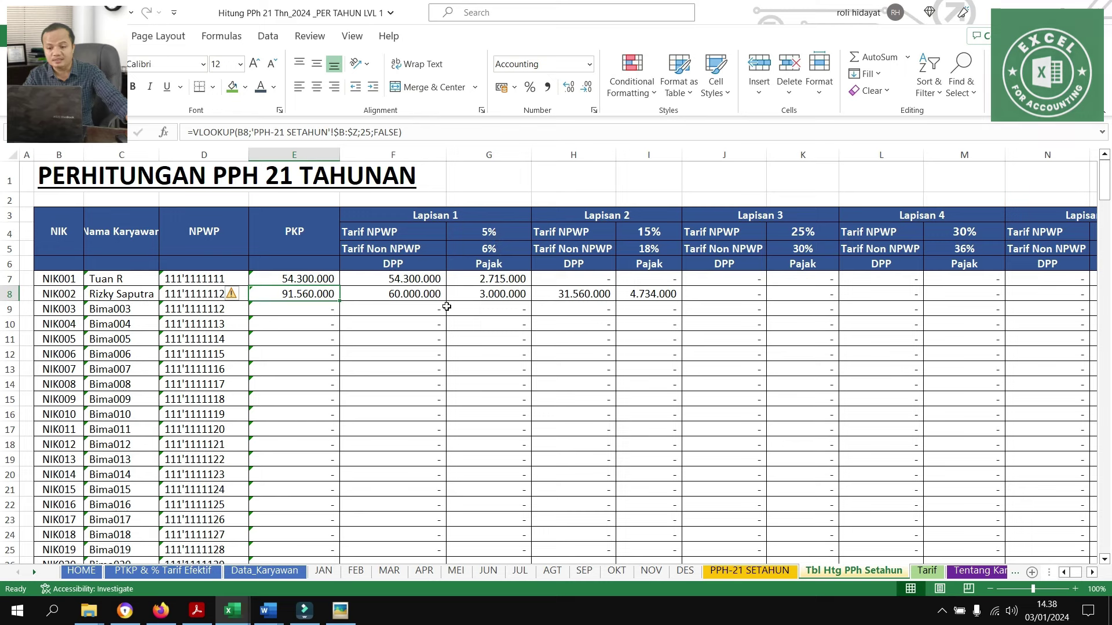
click(427, 295)
click(495, 293)
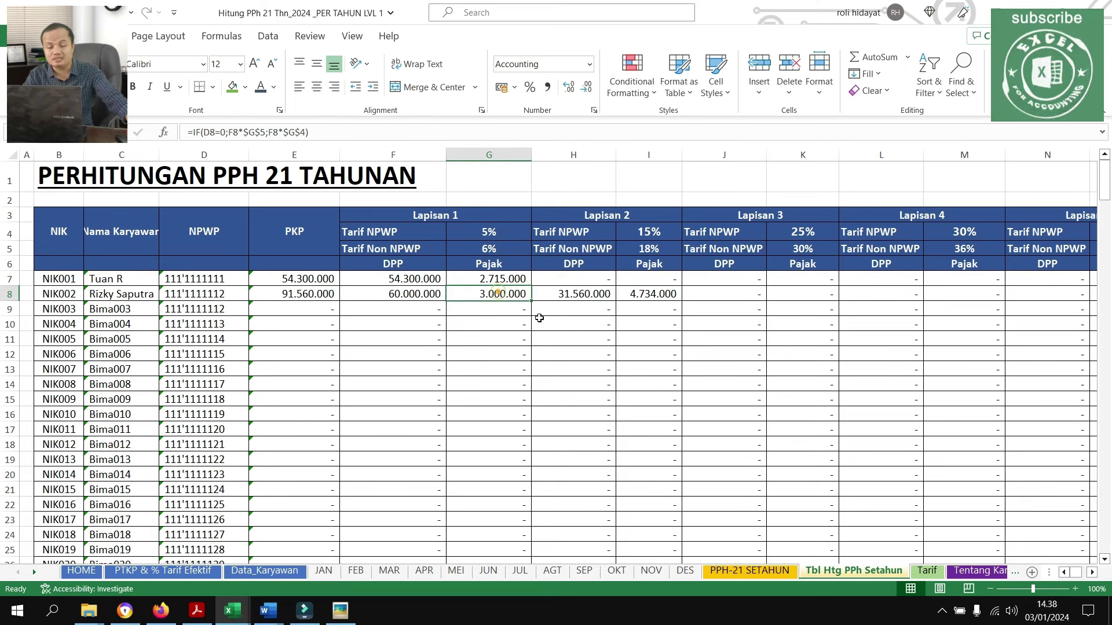
click(568, 329)
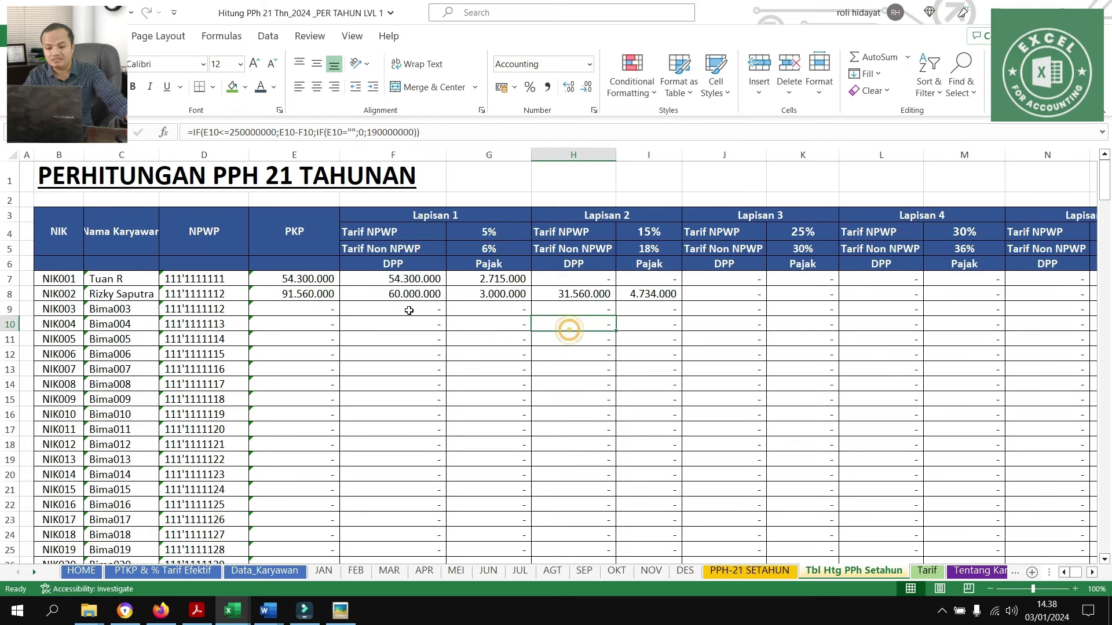
click(399, 294)
click(300, 295)
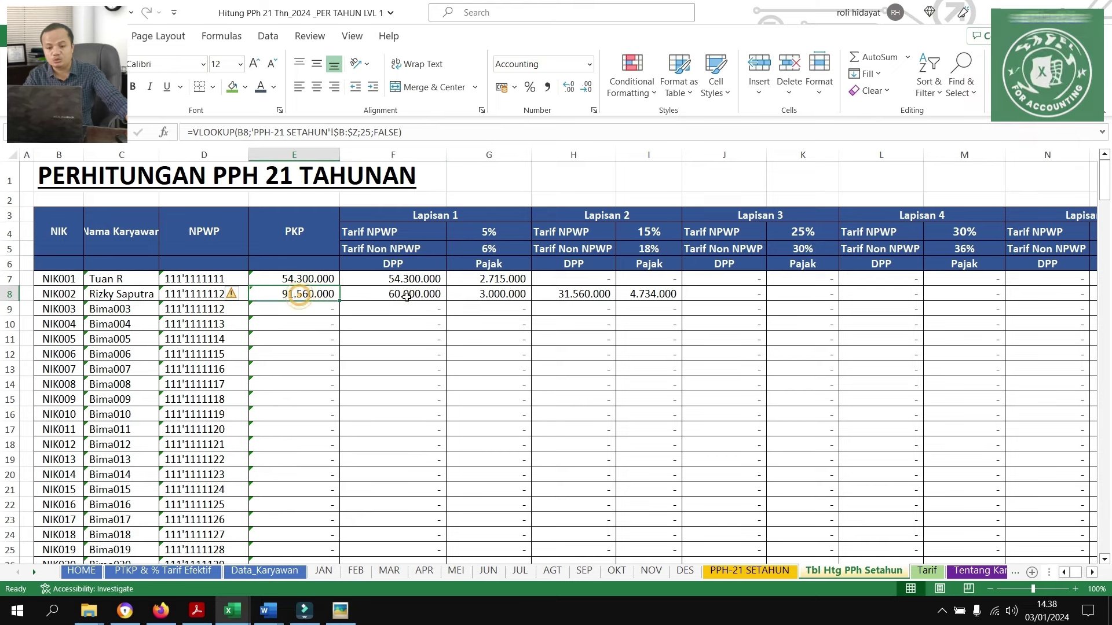
click(426, 295)
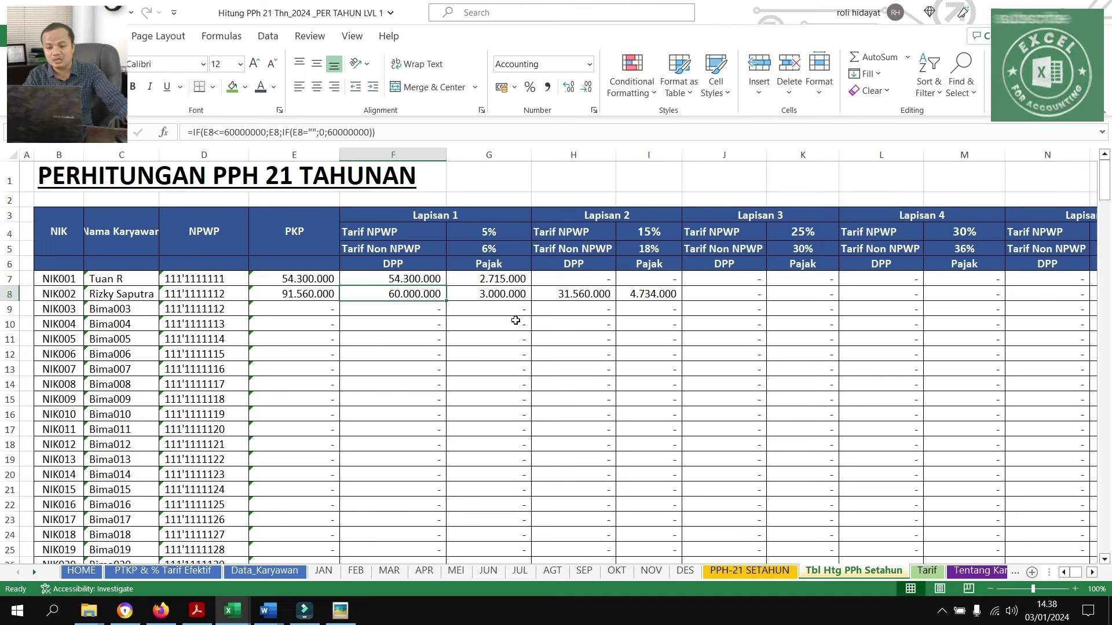
click(585, 291)
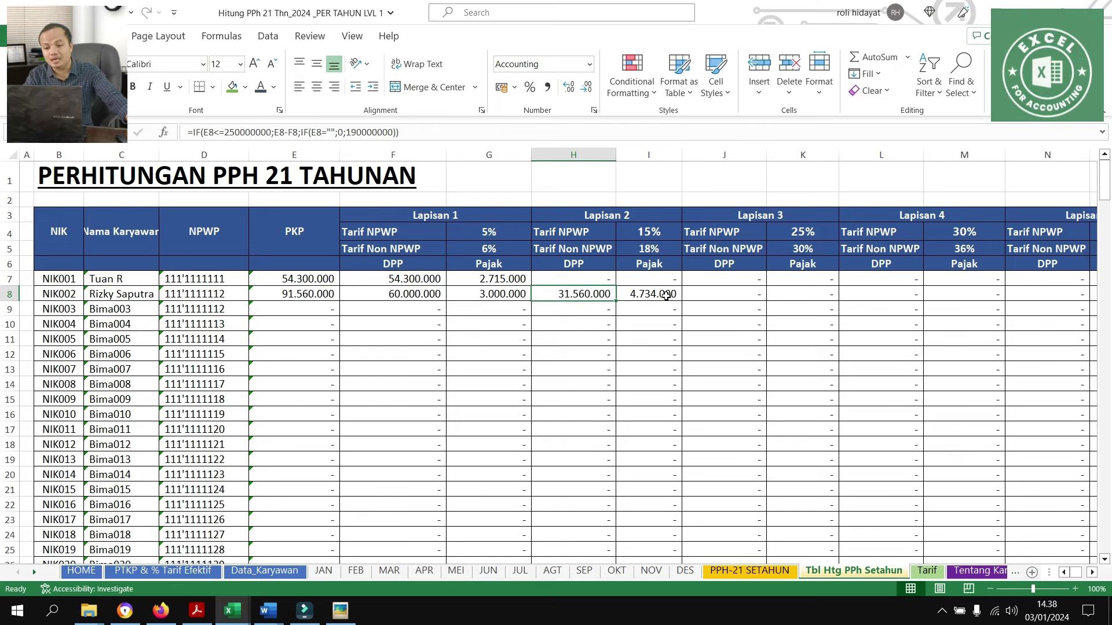
Confirm the second employee's Jumlah PPH total of 7.734.000
drag(849, 291, 850, 287)
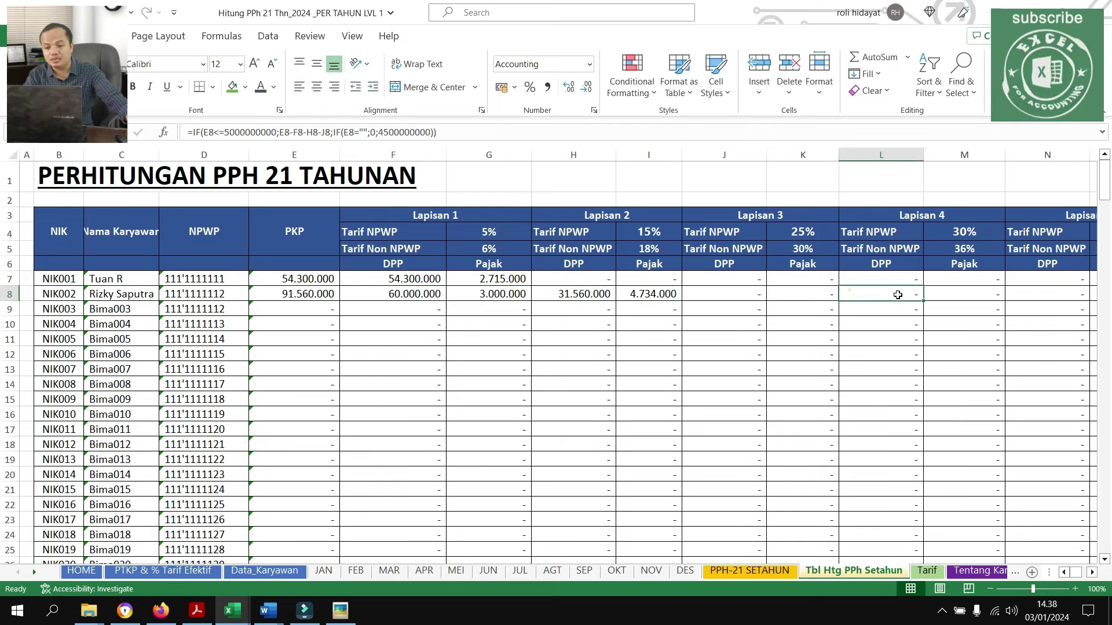
scroll(850, 287, right, 2)
scroll(848, 291, right, 1)
click(983, 294)
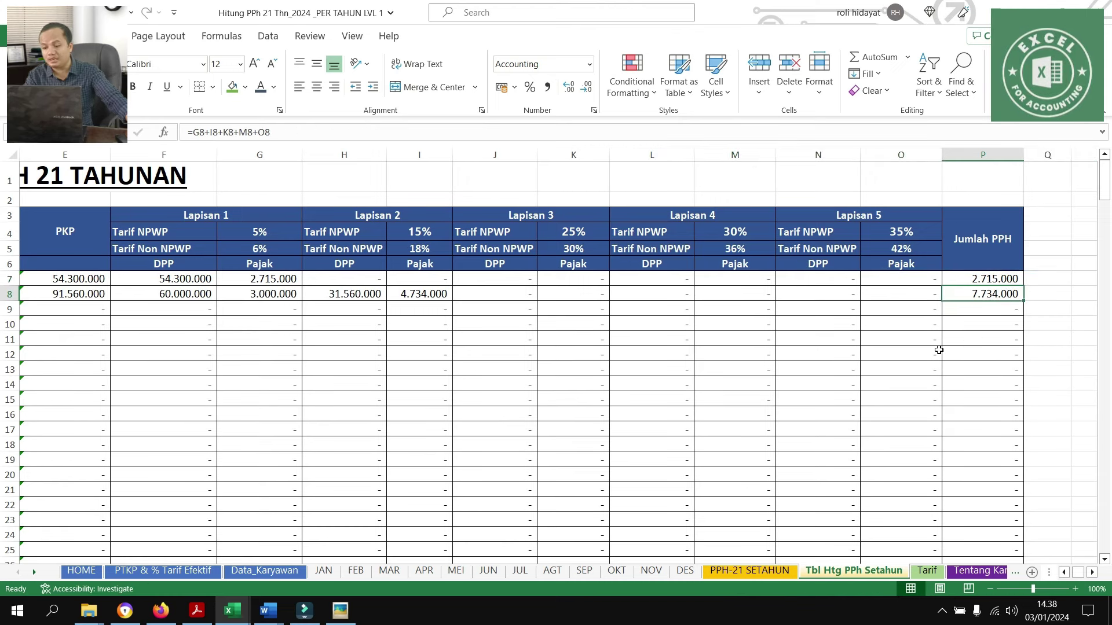
On DES, review the second employee's 7.734.000 annual PPh, 5.940.000 Jan–Nov and 1.794.000 remainder
click(753, 570)
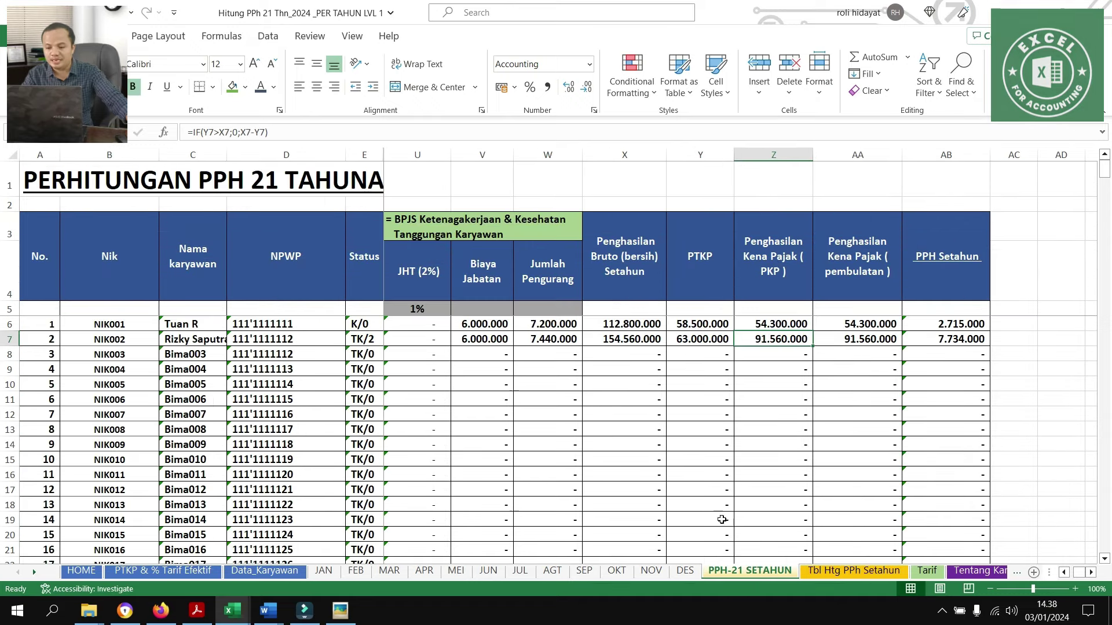
click(685, 570)
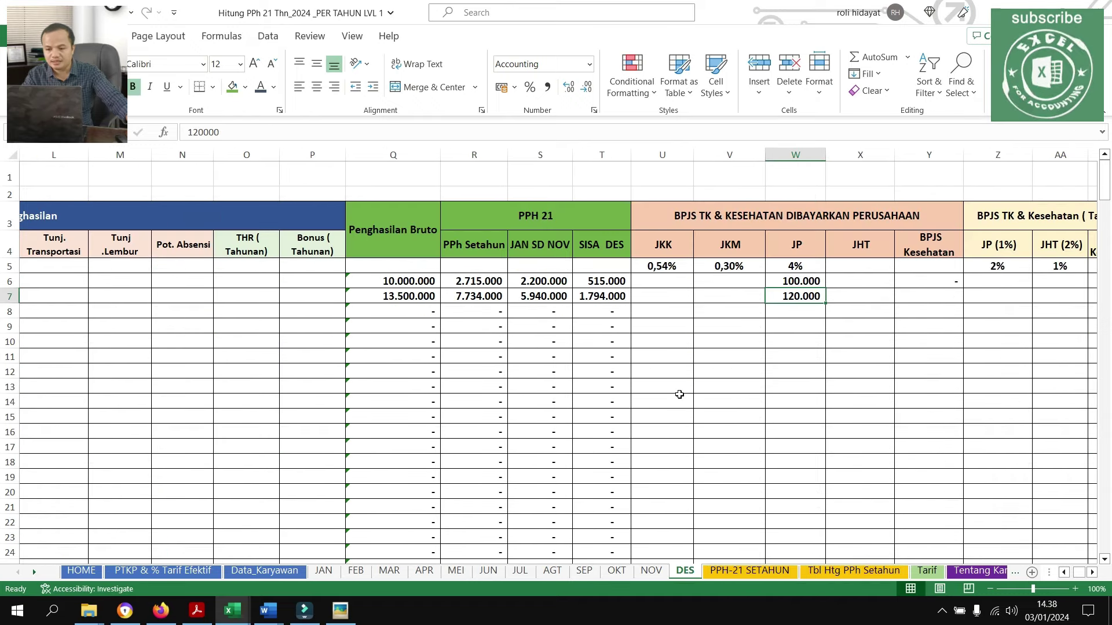
click(569, 296)
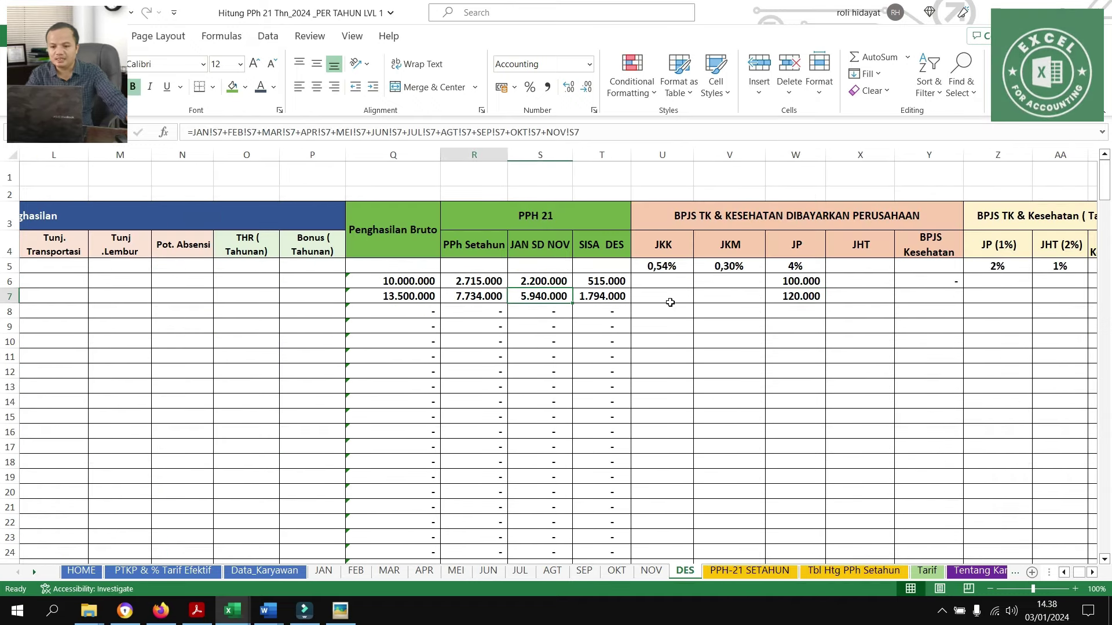
key(Left)
key(Left)
key(Left)
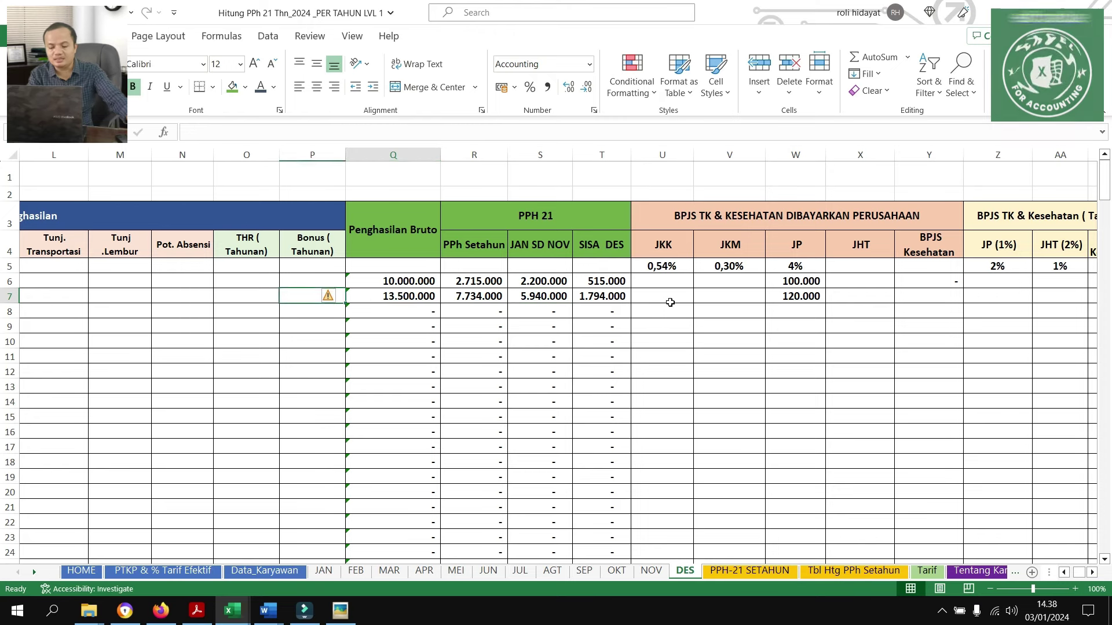
key(Right)
key(Right)
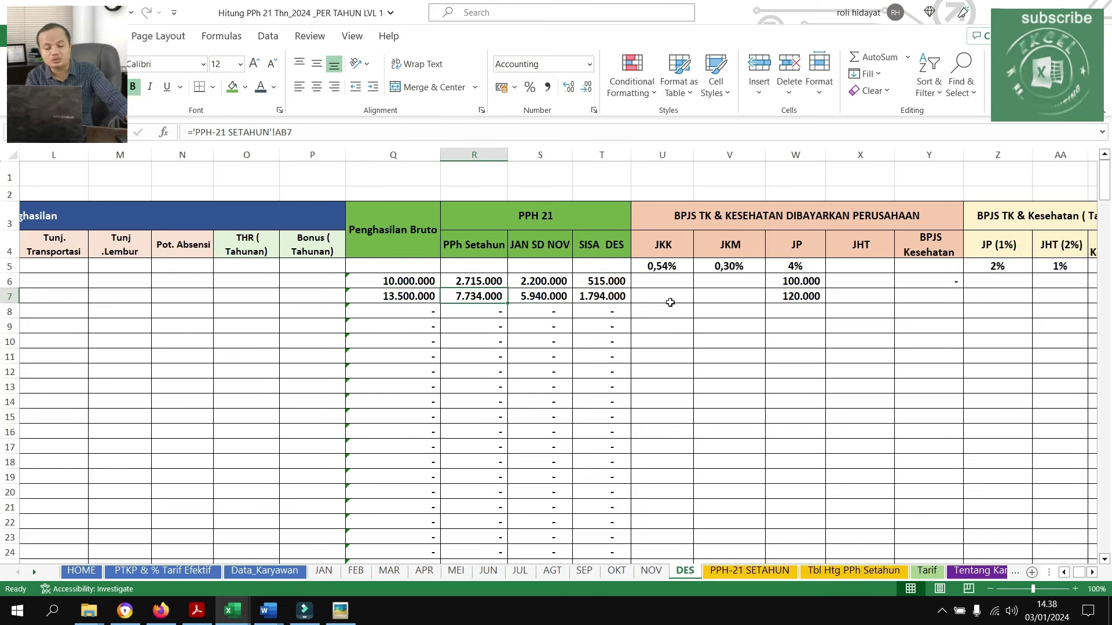
key(Right)
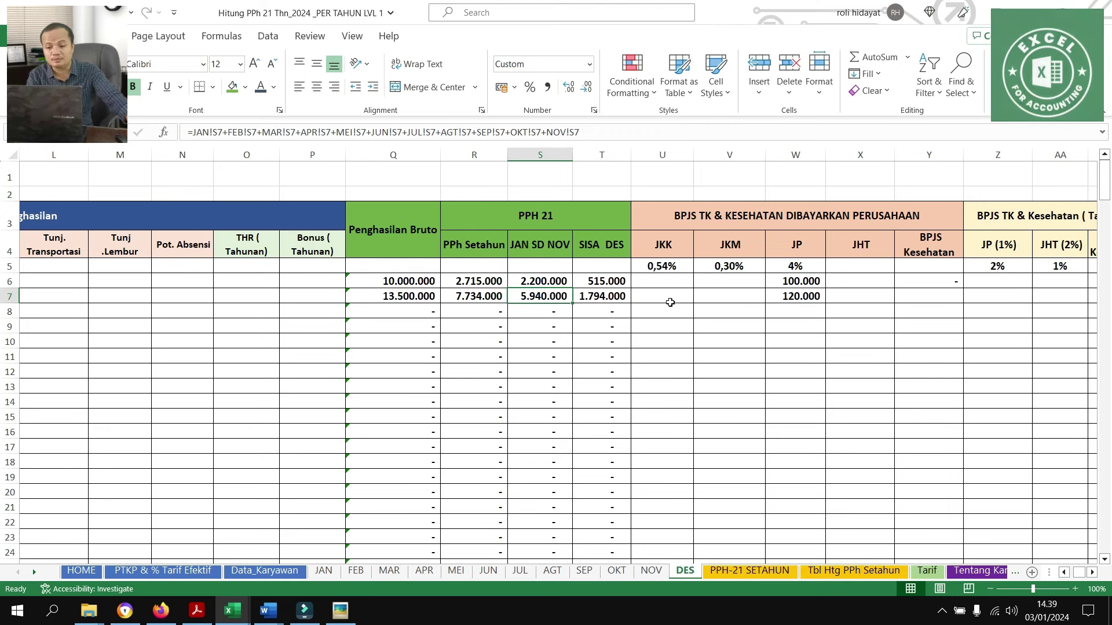
key(Right)
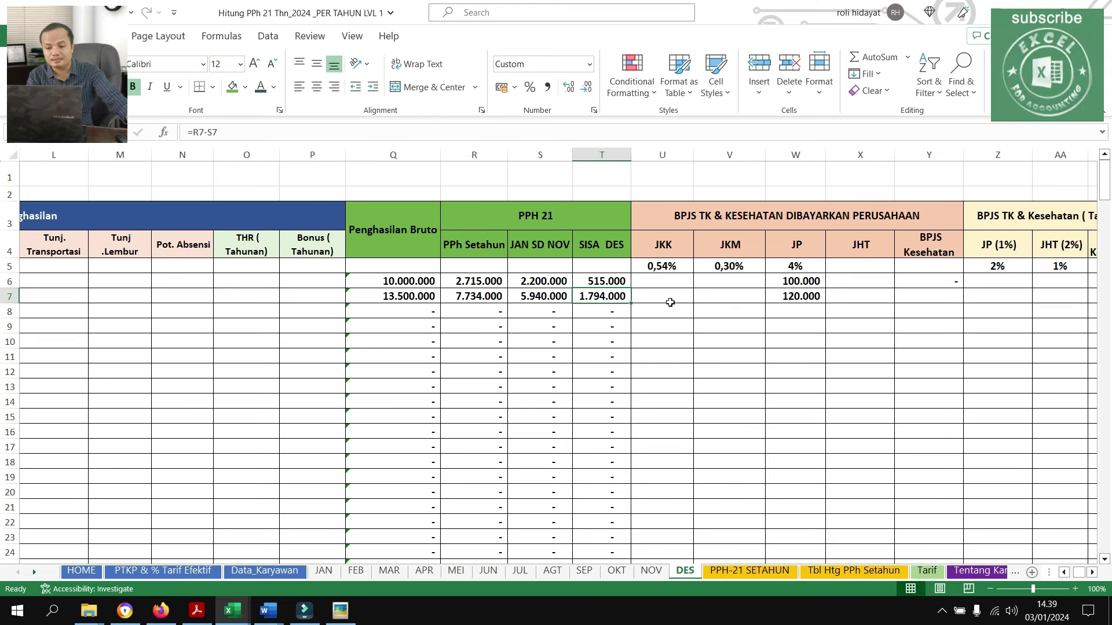
key(Right)
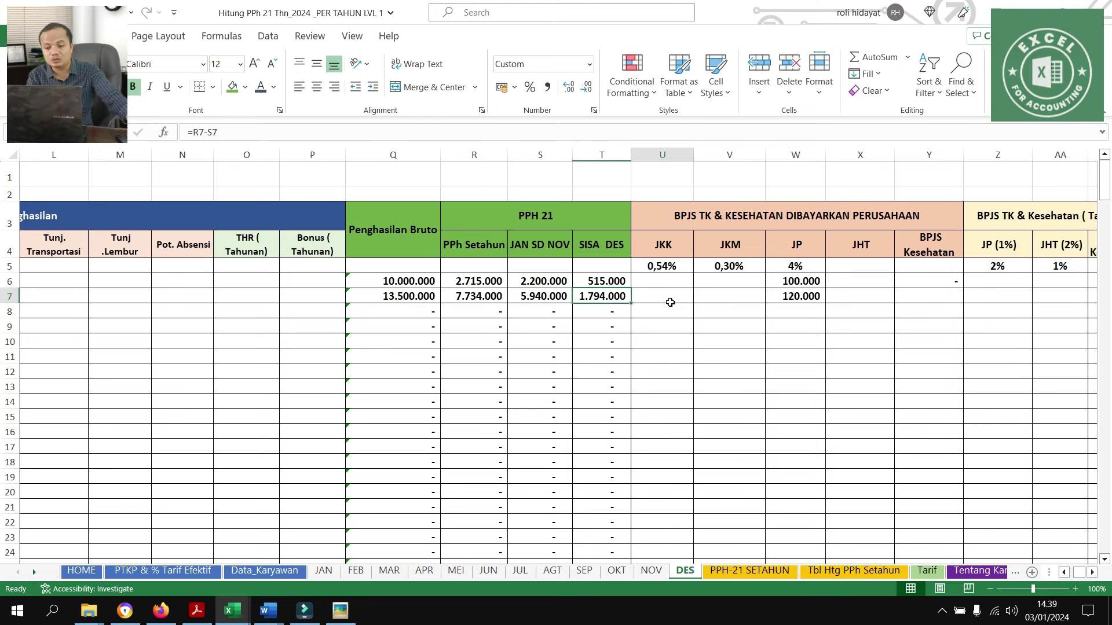